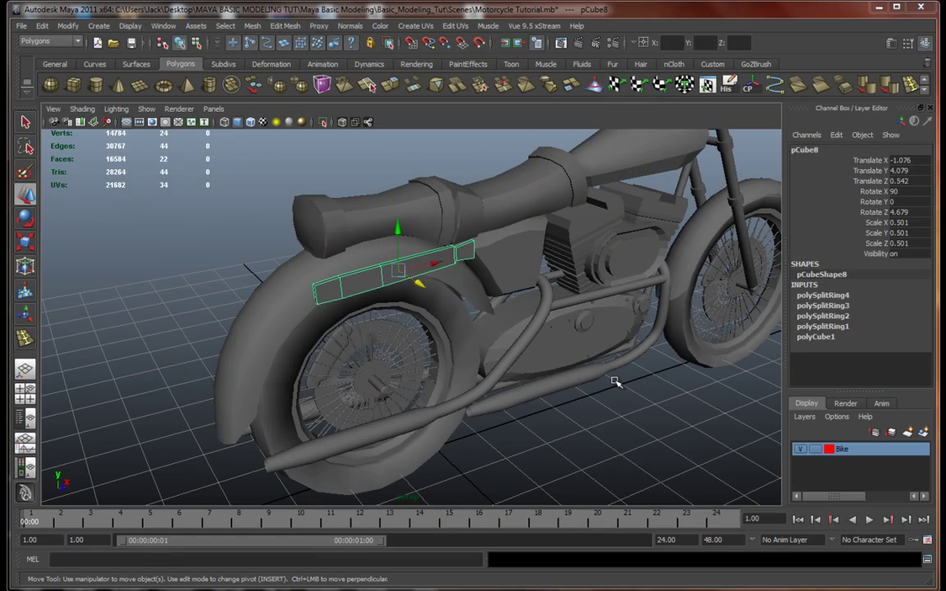
Insert two lengthwise edge loops in the long bar on the rear fender, splitting its narrow front end into thirds
middle_click_drag(607, 380, 487, 356, "alt")
scroll(488, 356, "down", 3)
left_click_drag(488, 357, 551, 384, "alt")
middle_click_drag(553, 384, 632, 402, "alt")
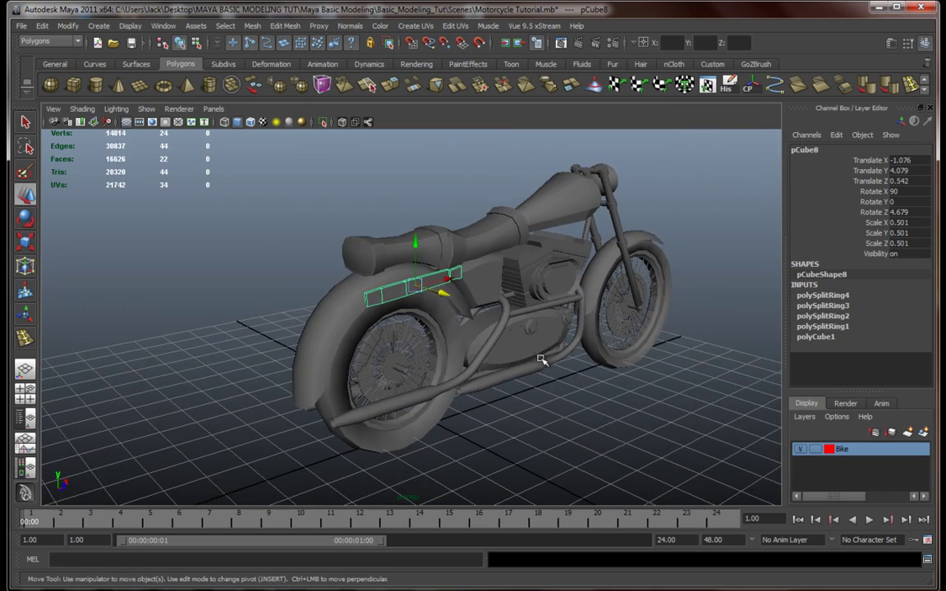
left_click_drag(542, 359, 474, 363, "alt")
scroll(474, 362, "up", 5)
middle_click_drag(493, 368, 535, 391, "alt")
left_click_drag(527, 378, 501, 367, "alt")
scroll(500, 367, "up", 6)
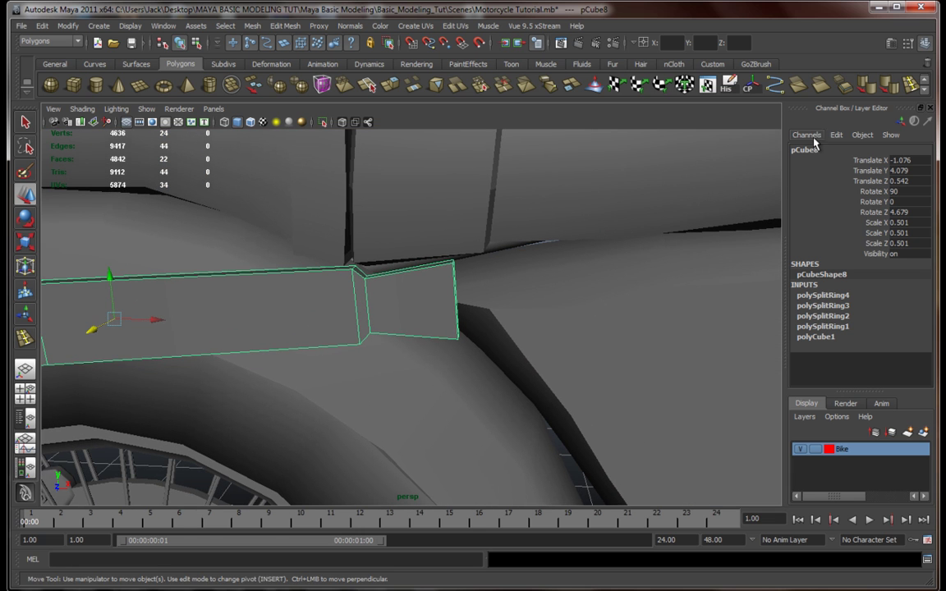
left_click(912, 87)
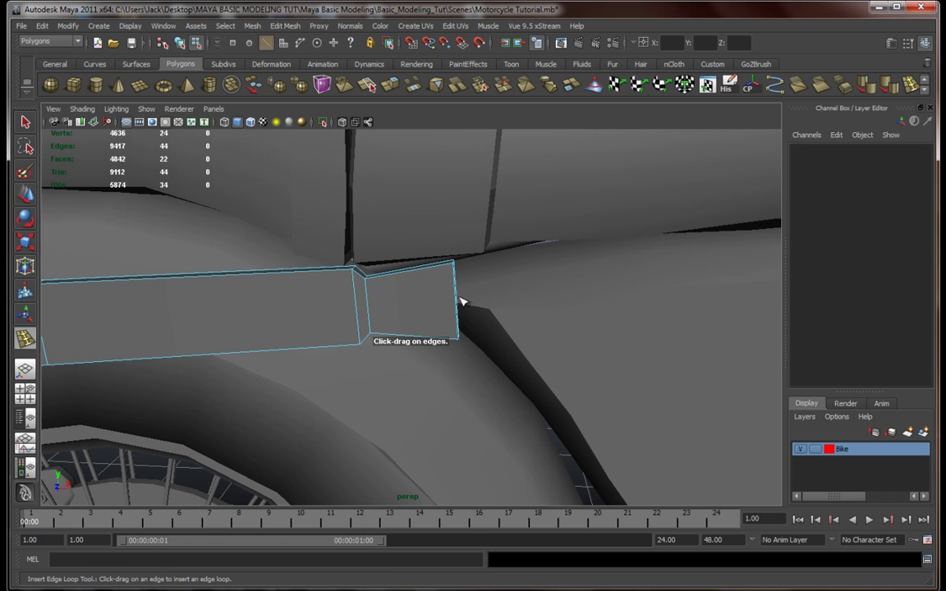
mouse_move(461, 303)
left_mouse_down()
mouse_move(458, 291)
mouse_move(458, 318)
left_mouse_up()
key("q")
Move the middle vertices of the bar's front end outward along X to give the end an angular tip
right_click_drag(446, 296, 409, 295)
left_click_drag(411, 296, 419, 319, "alt")
key("4")
left_click_drag(519, 291, 483, 293)
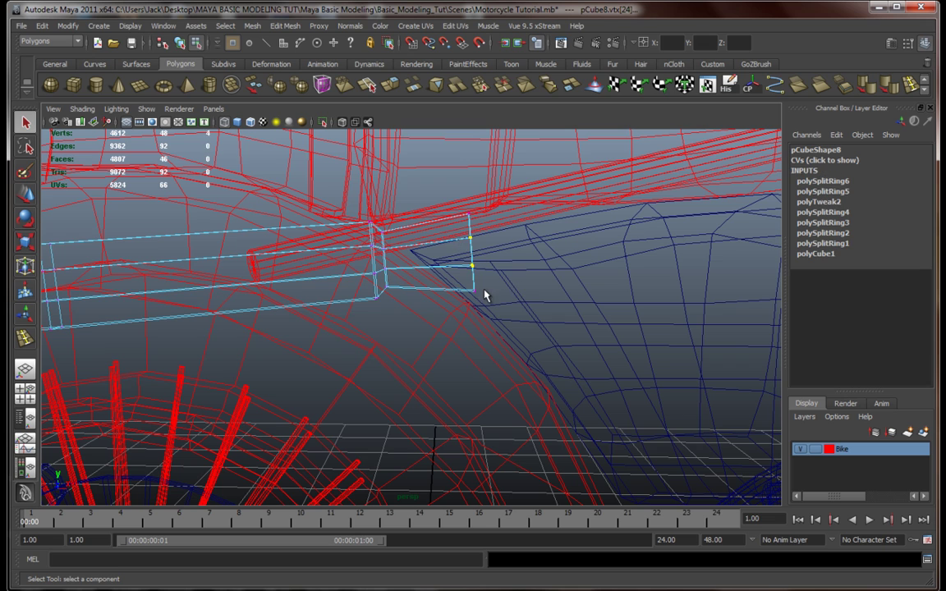
key("5")
key("w")
left_click_drag(516, 256, 533, 254)
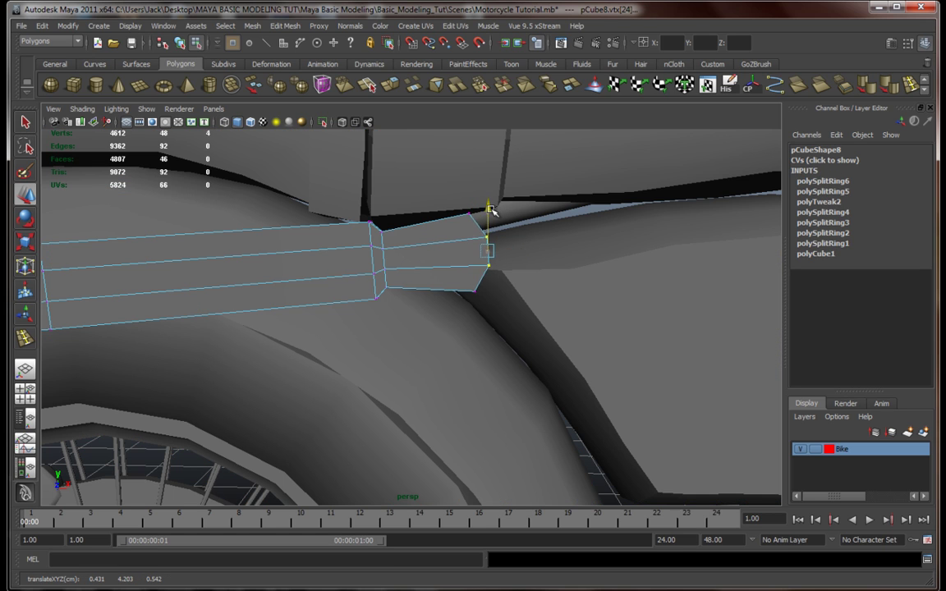
Pull the upper and lower corner vertices at the bar's front end back along X and scale them slightly apart
left_click_drag(441, 184, 521, 311)
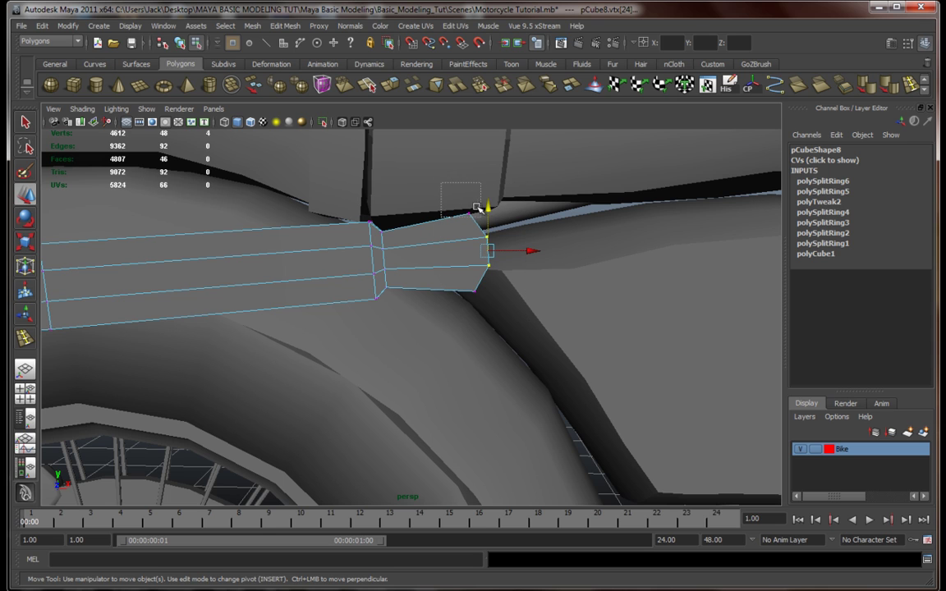
left_click_drag(476, 207, 476, 232)
left_click_drag(453, 273, 504, 339, "shift")
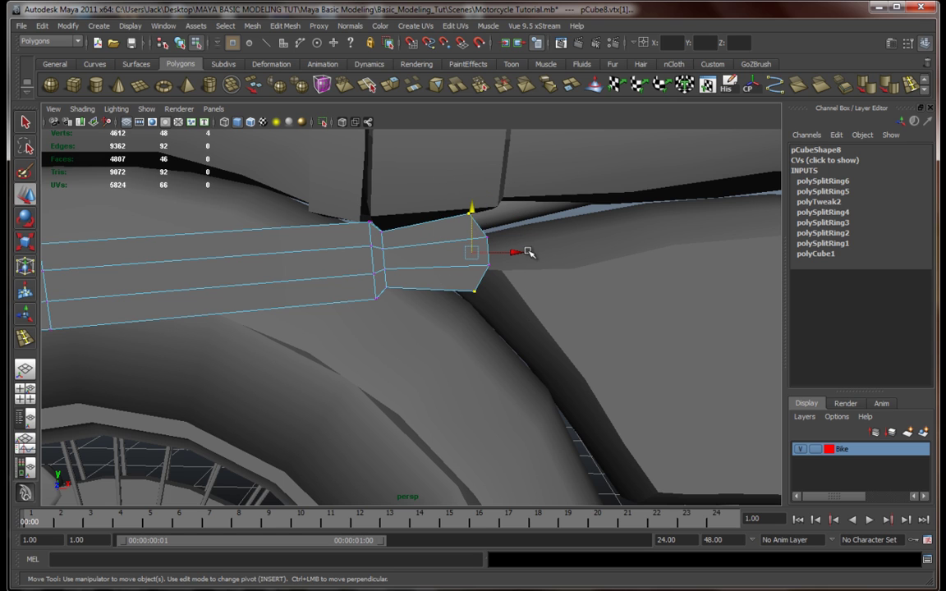
left_click_drag(526, 252, 491, 263)
key("r")
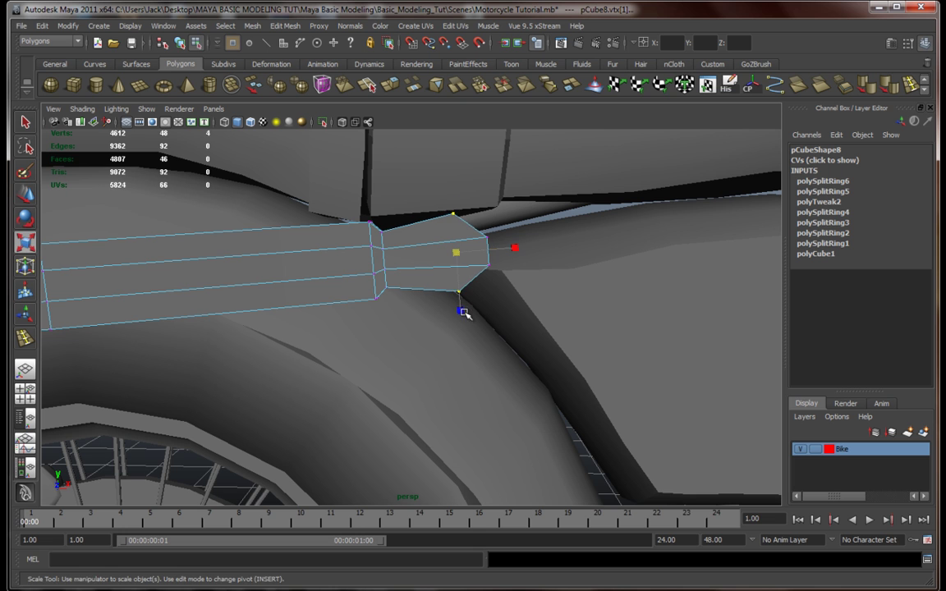
left_click_drag(464, 312, 465, 323)
Return to object mode and move the fender bar to about Translate X -1.42 and Y 3.982
mouse_move(542, 306)
left_mouse_down("alt")
mouse_move(469, 312)
mouse_move(549, 302)
left_mouse_up("alt")
right_click_drag(472, 315, 424, 339, "alt")
middle_click_drag(424, 339, 513, 304, "alt")
left_click_drag(512, 306, 463, 324, "alt")
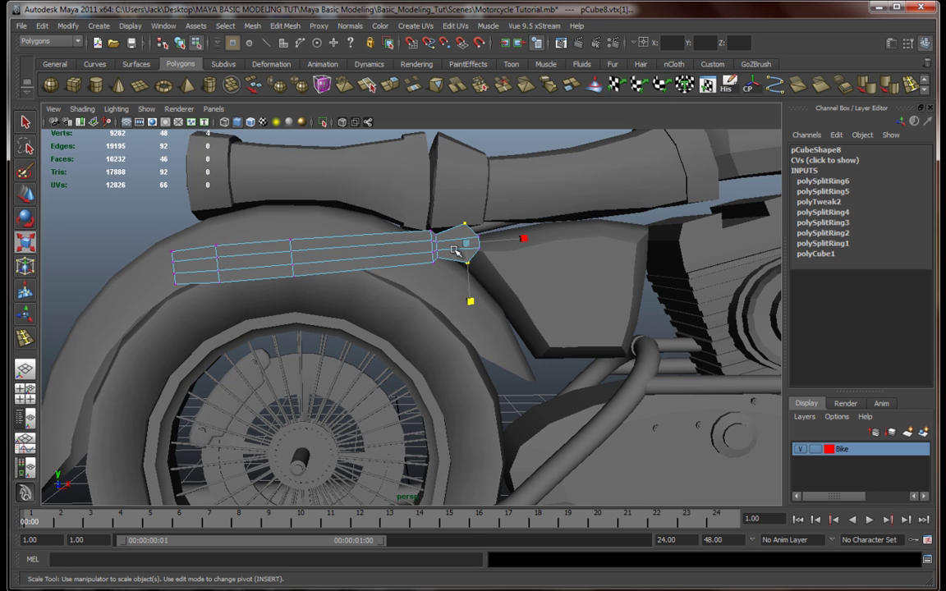
left_click_drag(451, 284, 498, 237, "alt")
left_click_drag(476, 324, 400, 232, "alt")
right_click_drag(401, 233, 454, 217)
left_click_drag(327, 312, 408, 303, "alt")
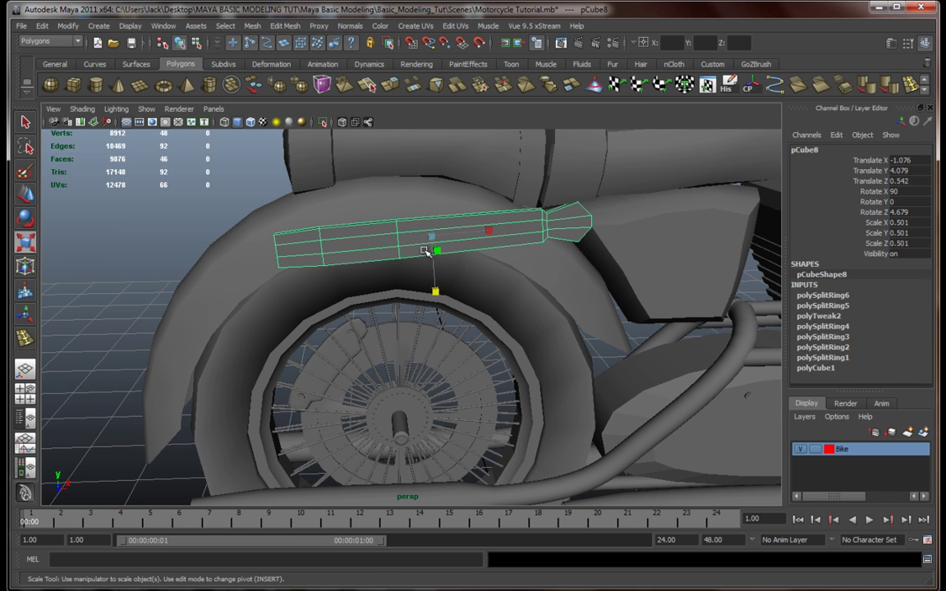
key("w")
left_click_drag(473, 237, 413, 216)
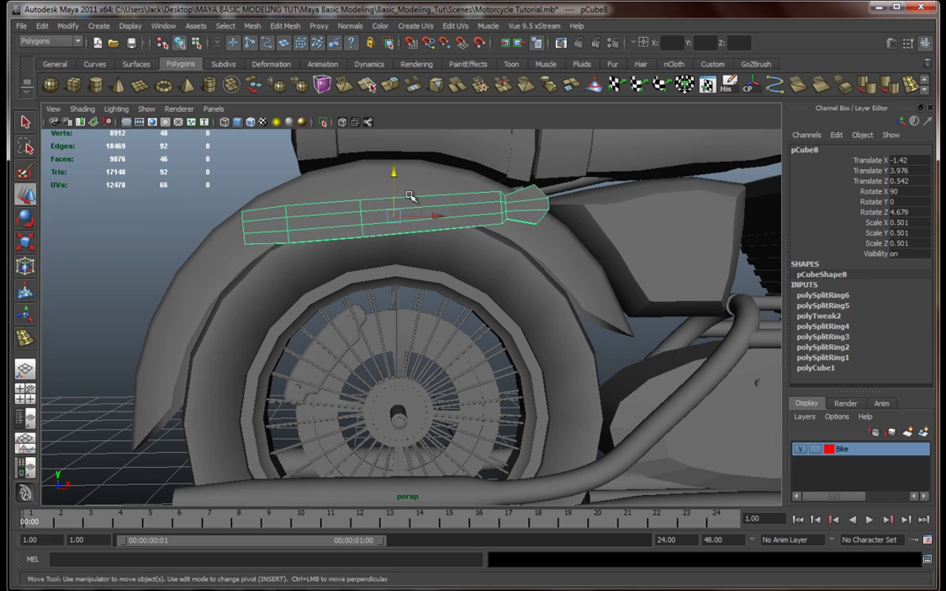
left_click_drag(396, 176, 395, 175)
Narrow the fender bar to a Z scale of about 0.416
key("r")
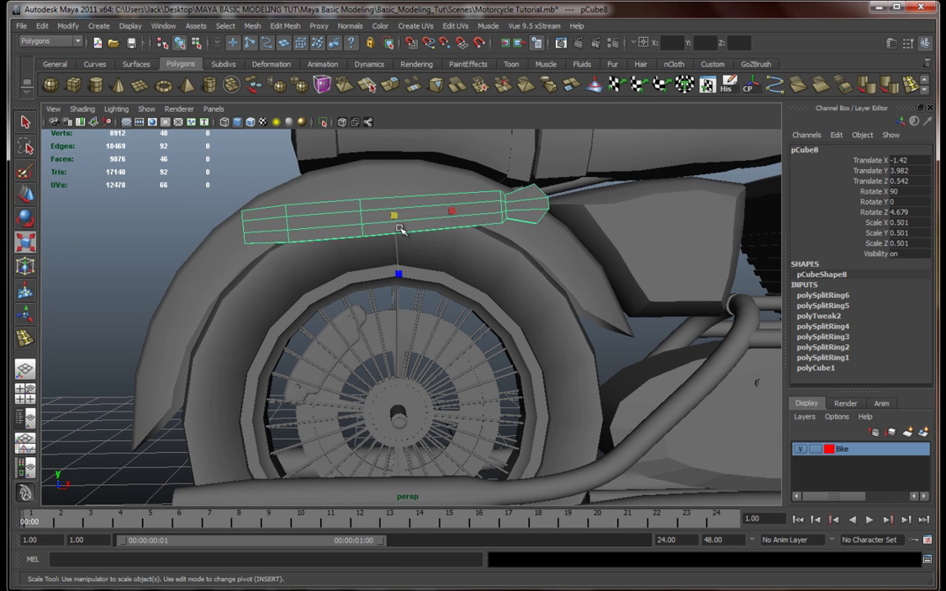
left_click_drag(399, 274, 399, 266)
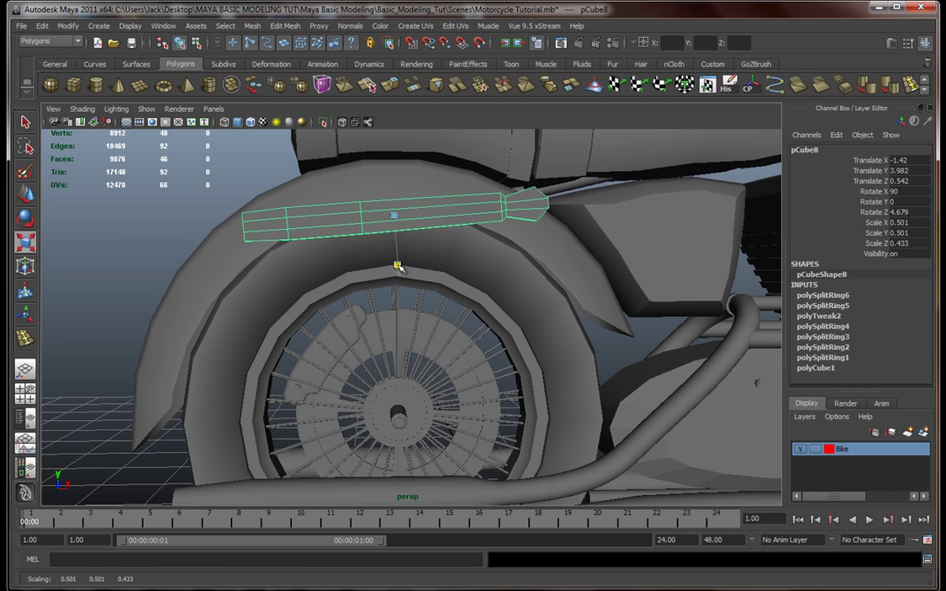
left_click(205, 192)
left_click(290, 236)
Separate the combined bolts on the lower engine cover into individual objects
mouse_move(317, 313)
left_mouse_down("alt")
mouse_move(376, 329)
mouse_move(321, 295)
mouse_move(333, 305)
left_mouse_up("alt")
scroll(437, 316, "down", 4)
middle_click_drag(616, 340, 411, 325, "alt")
scroll(415, 329, "up", 7)
left_click_drag(416, 330, 422, 416, "alt")
scroll(423, 416, "down", 5)
mouse_move(361, 384)
middle_mouse_down("alt")
mouse_move(481, 350)
mouse_move(348, 381)
middle_mouse_up("alt")
scroll(397, 359, "up", 6)
left_click(447, 297)
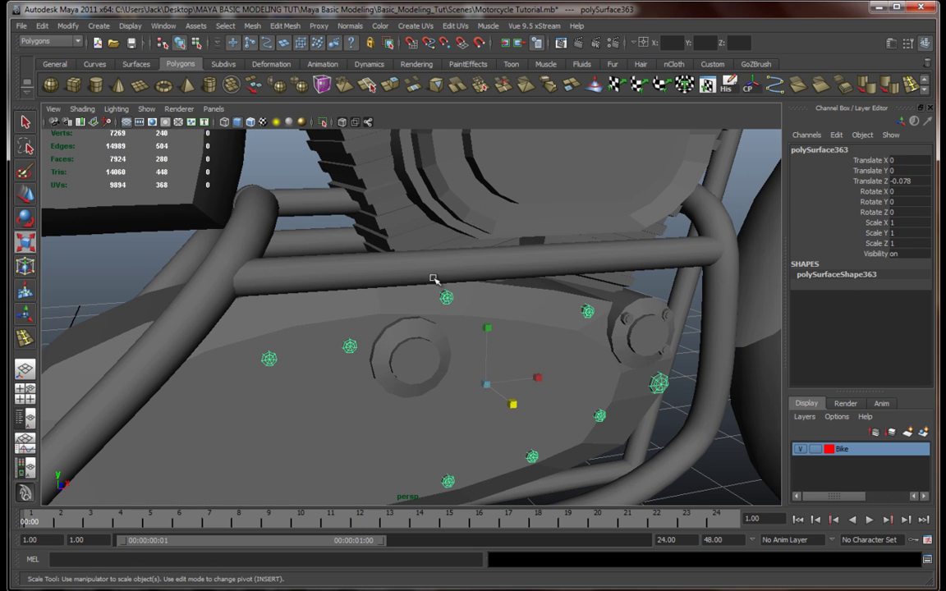
left_click(277, 86)
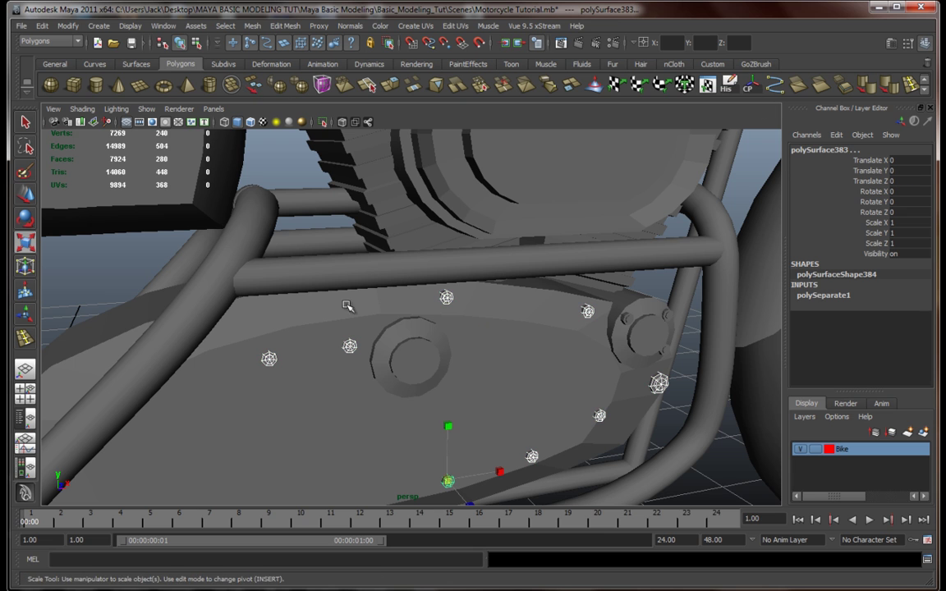
Duplicate the bolt beside the engine cover's round cap and move the copy to the fender bar's front end
left_click(350, 348)
key("ctrl+d")
key("w")
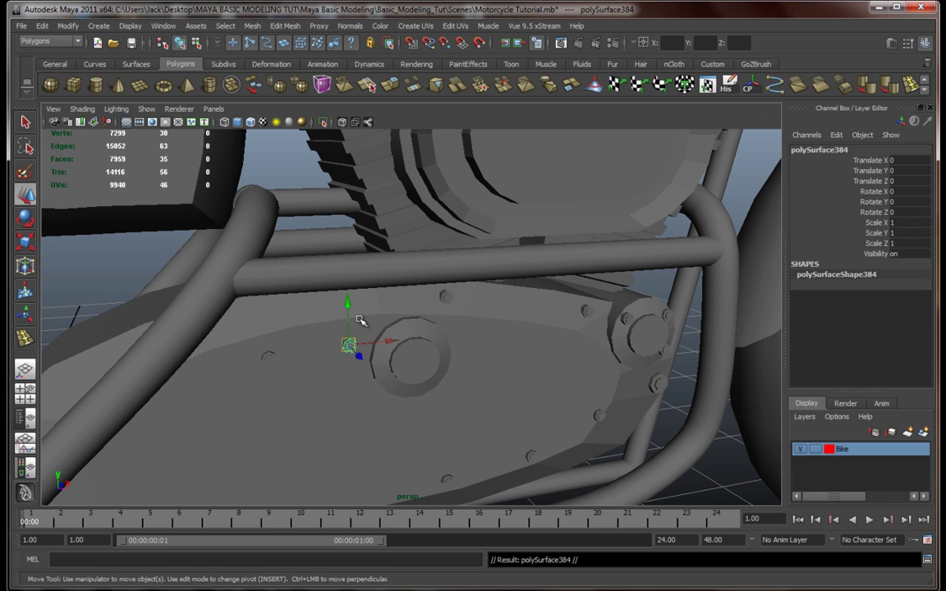
left_click_drag(349, 306, 346, 179)
scroll(362, 345, "down", 4)
middle_click_drag(363, 351, 545, 393, "alt")
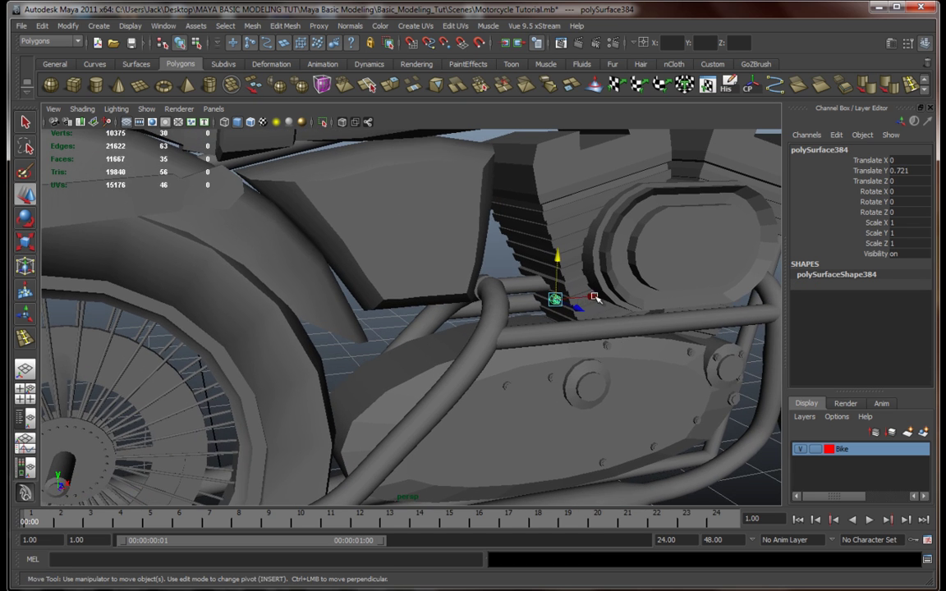
left_click_drag(594, 296, 195, 324)
middle_click_drag(232, 374, 445, 384, "alt")
left_click_drag(359, 305, 387, 222)
left_click(392, 227)
key("ctrl+z")
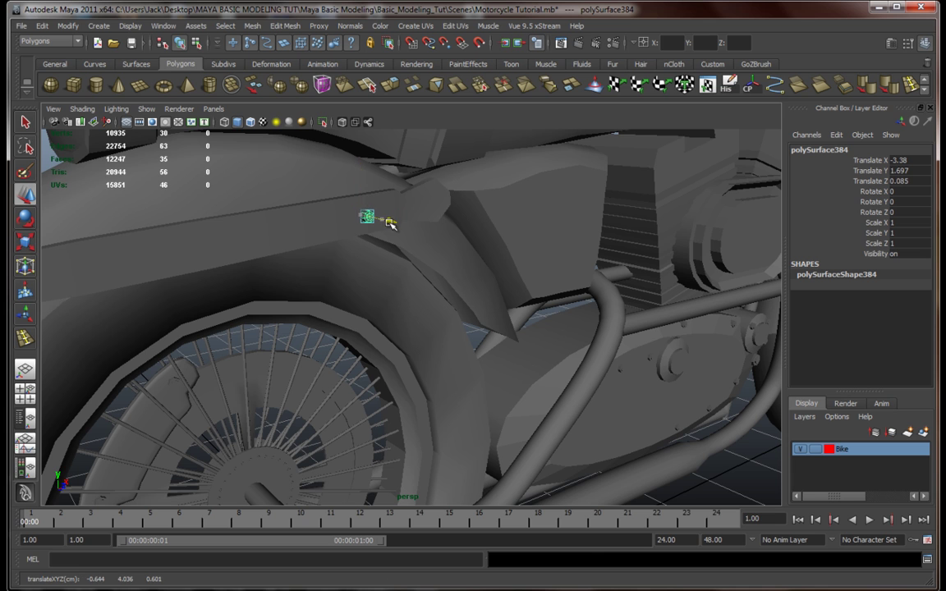
Lengthen the bolt copy to about 1.311 in Z scale and position it at about Translate X -2.811 and Y 1.779
key("f")
scroll(328, 252, "down", 8)
left_click_drag(355, 270, 449, 364, "alt")
scroll(421, 324, "up", 5)
scroll(438, 340, "down", 3)
key("r")
key("w")
left_click_drag(518, 298, 515, 239)
left_click_drag(564, 288, 614, 290)
Enlarge the bolt copy uniformly and seat it on the fender bar's angular end
key("r")
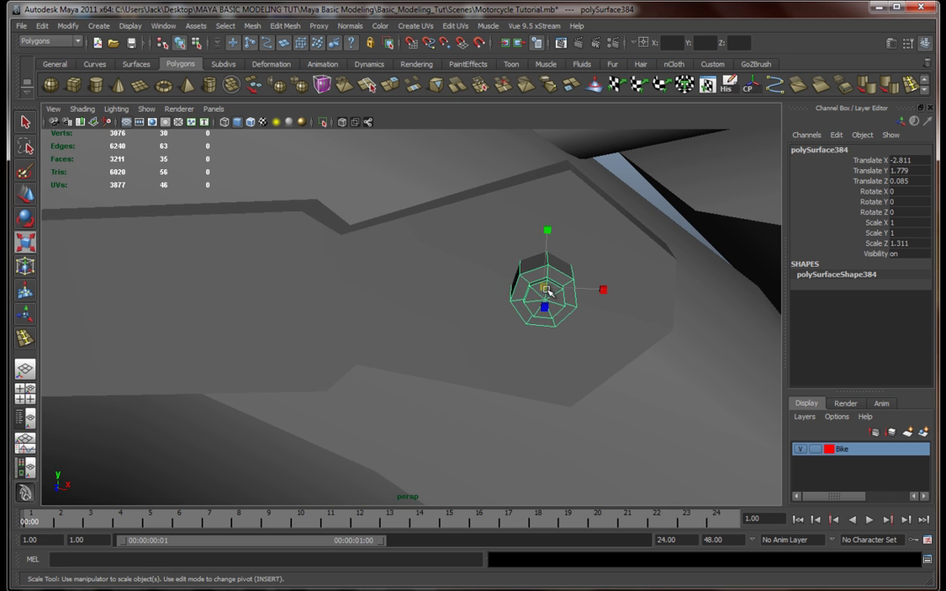
left_click_drag(543, 289, 543, 317)
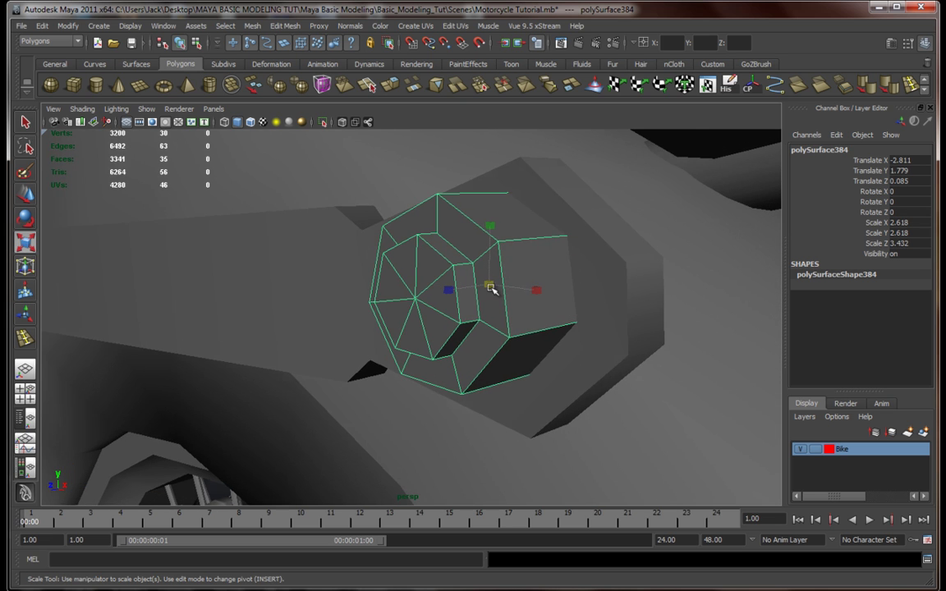
left_click_drag(491, 288, 589, 343)
key("w")
left_click_drag(532, 266, 517, 261)
left_click_drag(522, 291, 438, 331, "alt")
scroll(438, 331, "down", 4)
scroll(439, 331, "down", 6)
middle_click_drag(439, 331, 506, 317, "alt")
left_click(348, 339)
Duplicate the fender bar, rotate the copy to about 53.985 in Z, and place it diagonally between the bolt and wheel hub
mouse_move(348, 340)
left_mouse_down("alt")
mouse_move(458, 336)
mouse_move(364, 336)
left_mouse_up("alt")
scroll(426, 344, "down", 4)
scroll(433, 358, "up", 3)
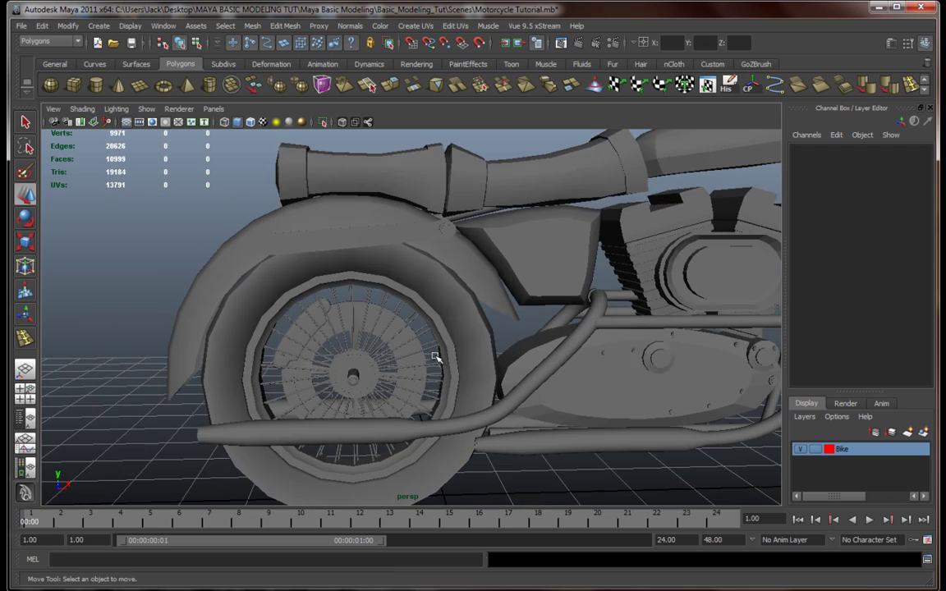
left_click(384, 234)
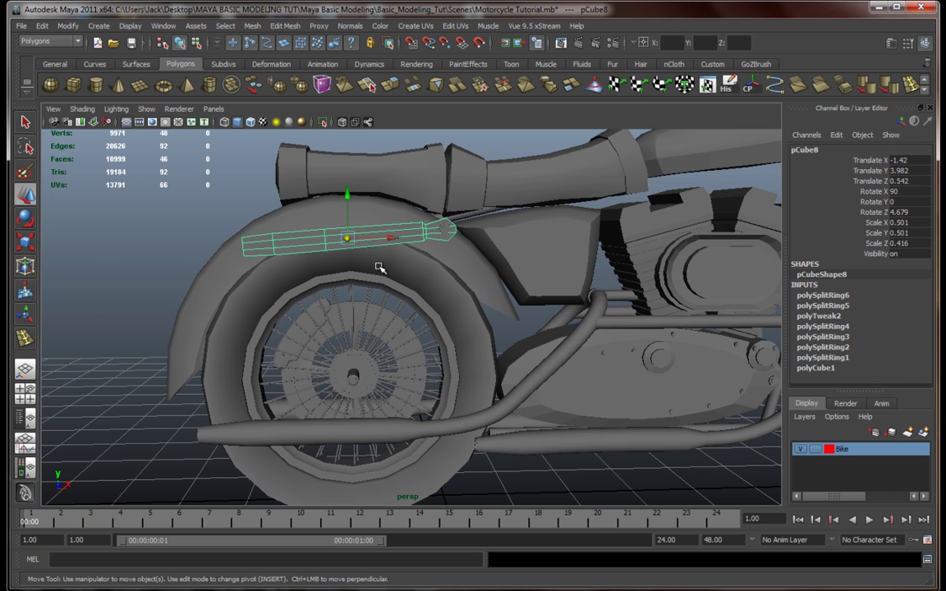
scroll(380, 269, "up", 2)
key("ctrl+d")
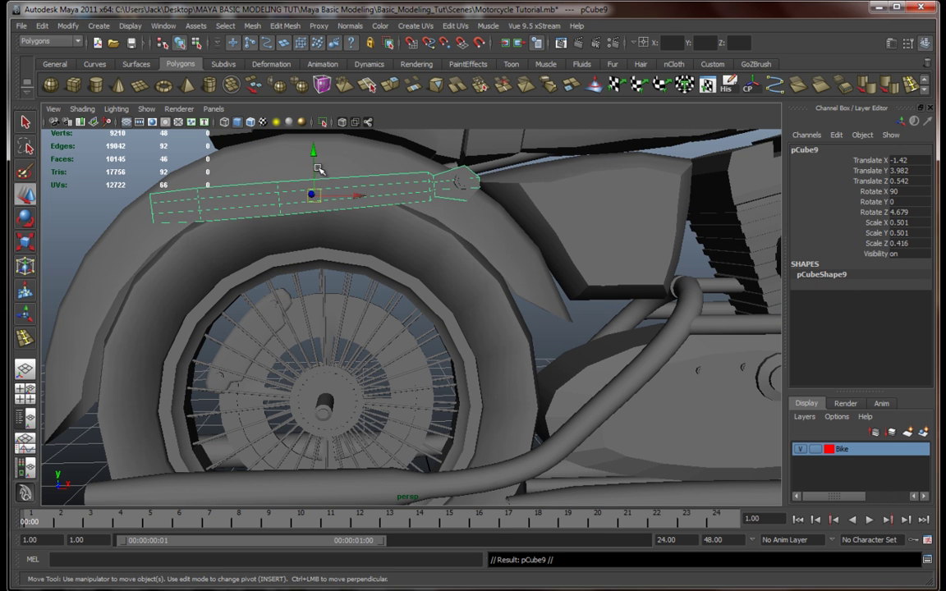
left_click_drag(317, 168, 312, 235)
key("e")
key("w")
left_click_drag(354, 284, 420, 292)
Shorten the diagonal strut to an X scale of about 0.437 and move it to about Translate X -0.701 and Y 3.123
key("r")
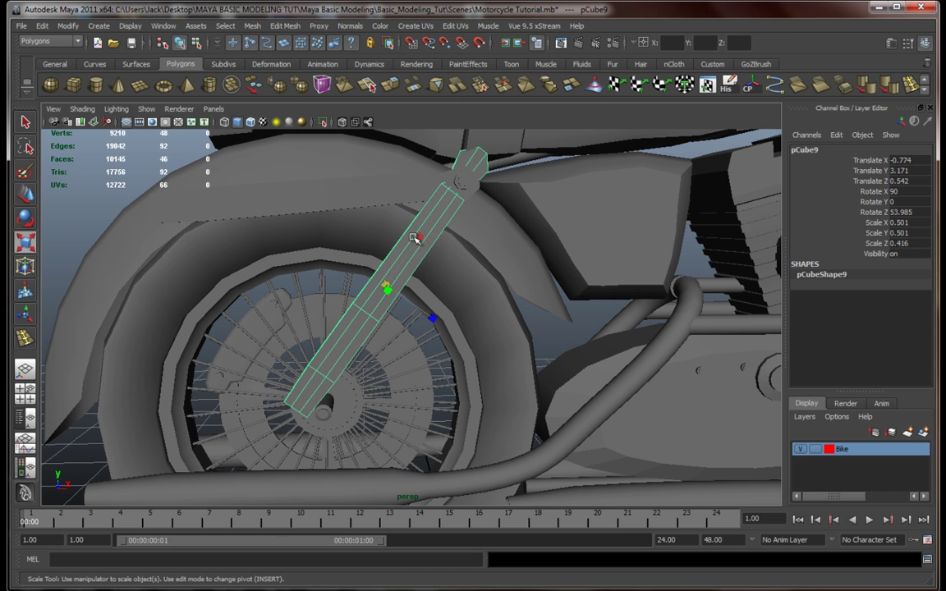
left_click_drag(415, 238, 389, 244)
key("w")
left_click_drag(428, 287, 438, 288)
Rotate the strut to about 58.54 in Z, reduce its X scale to about 0.413, and move it to Translate X -0.677
key("e")
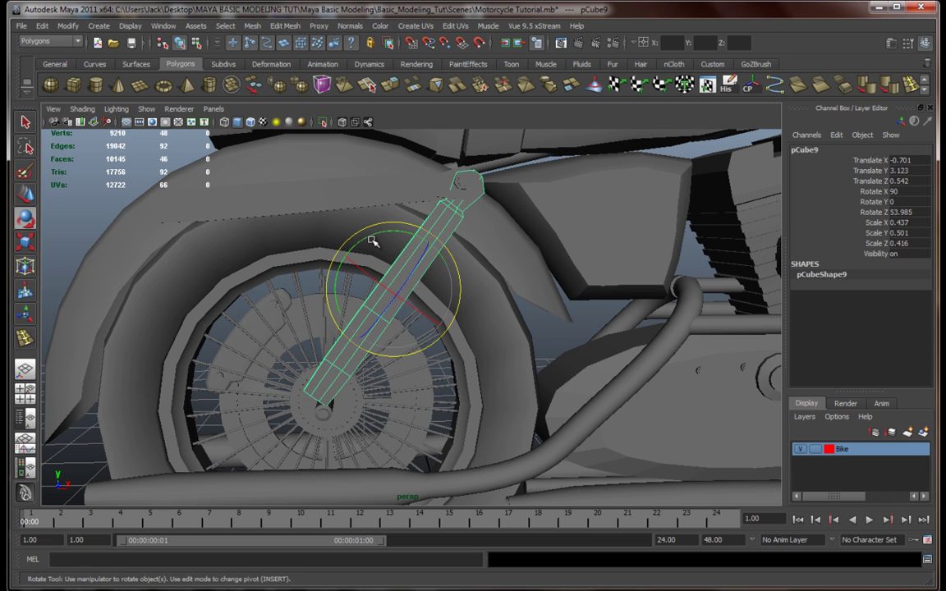
left_click_drag(371, 240, 371, 241)
left_click_drag(373, 299, 422, 246, "alt")
key("r")
key("w")
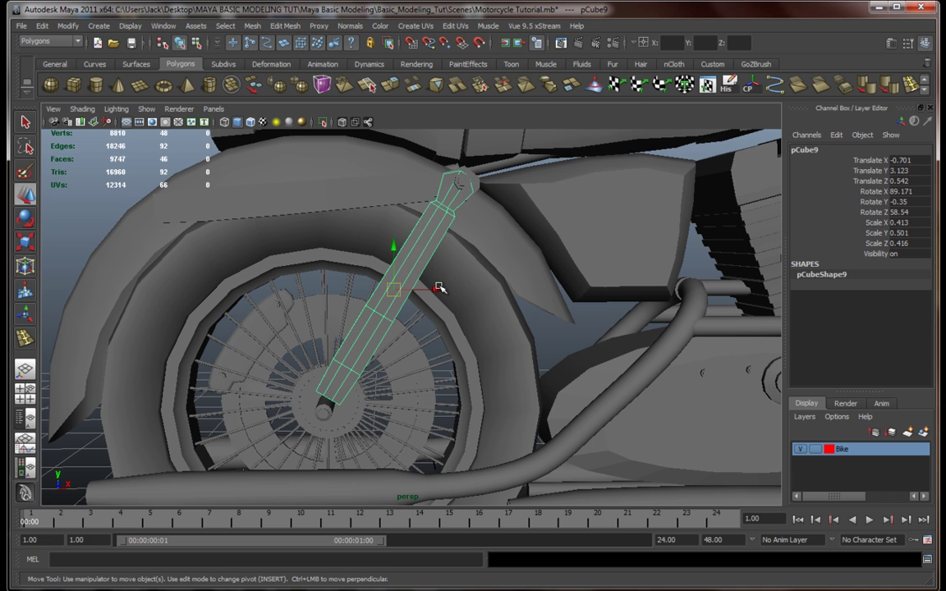
left_click_drag(440, 287, 394, 274)
Thin the strut to a Y scale of about 0.373 and move it behind the fender bar at about Translate Z 0.531
right_click_drag(403, 274, 421, 283, "alt")
middle_click_drag(420, 284, 403, 391, "alt")
left_click_drag(435, 321, 418, 327, "alt")
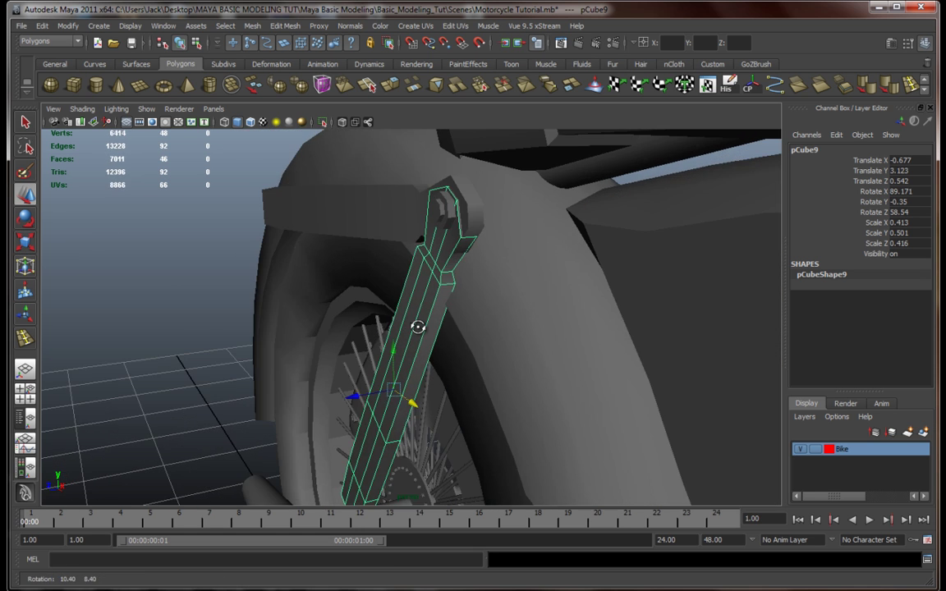
left_click_drag(353, 397, 428, 323)
key("r")
key("w")
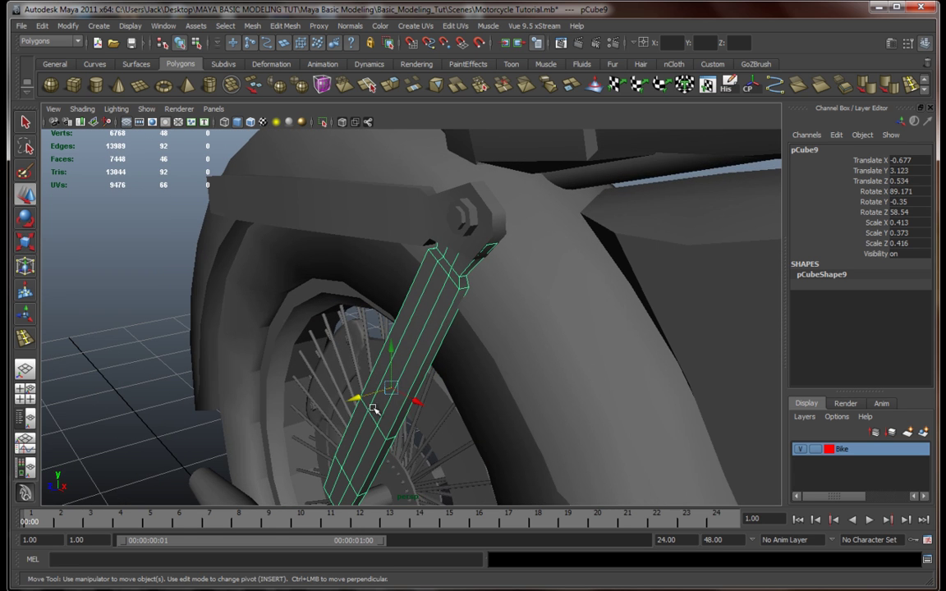
mouse_move(355, 399)
left_mouse_down()
mouse_move(348, 396)
mouse_move(362, 396)
left_mouse_up()
Select all vertices at the strut's lower end and move them down toward the wheel axle
right_click_drag(362, 395, 458, 365, "alt")
left_click_drag(458, 365, 451, 282, "alt")
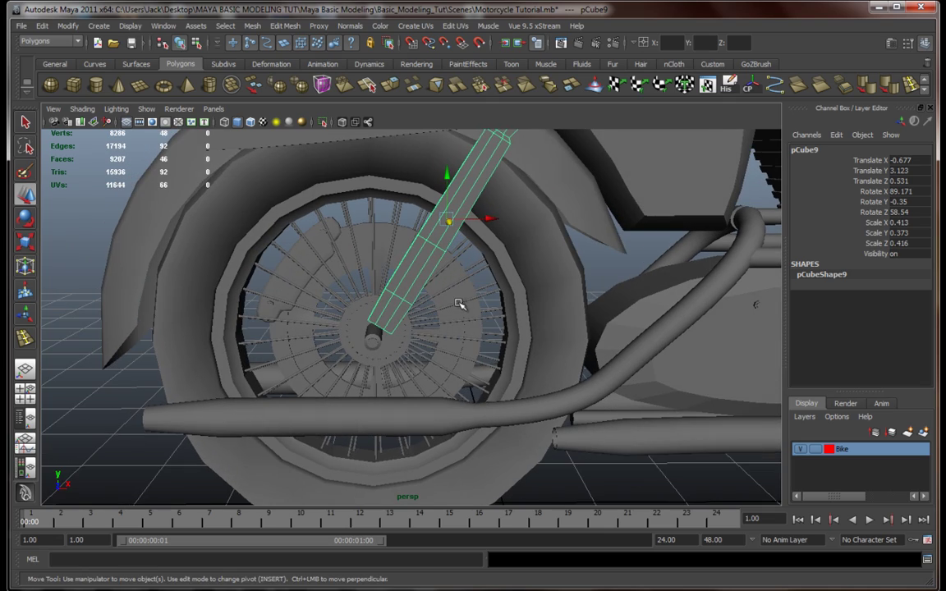
middle_click_drag(423, 334, 469, 325, "alt")
scroll(469, 326, "up", 6)
right_click_drag(463, 284, 432, 289)
mouse_move(429, 305)
left_mouse_down("alt")
mouse_move(406, 305)
mouse_move(424, 302)
left_mouse_up("alt")
key("4")
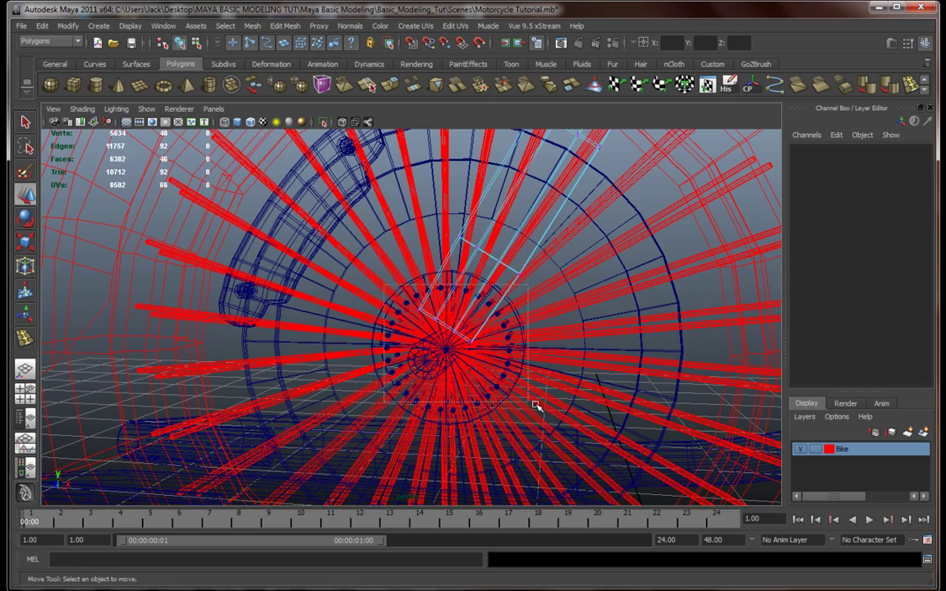
left_click_drag(536, 405, 538, 409)
key("5")
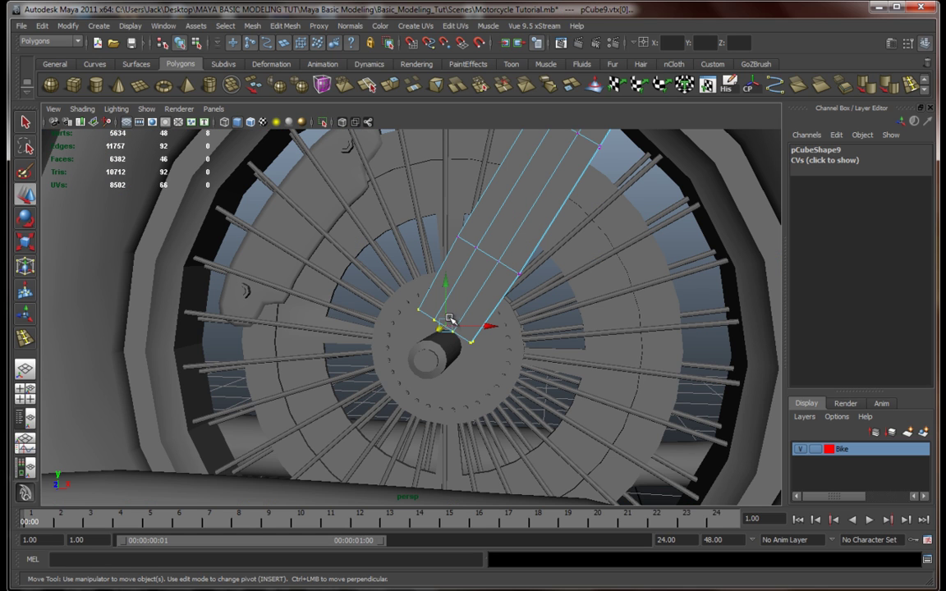
left_click_drag(447, 283, 447, 301)
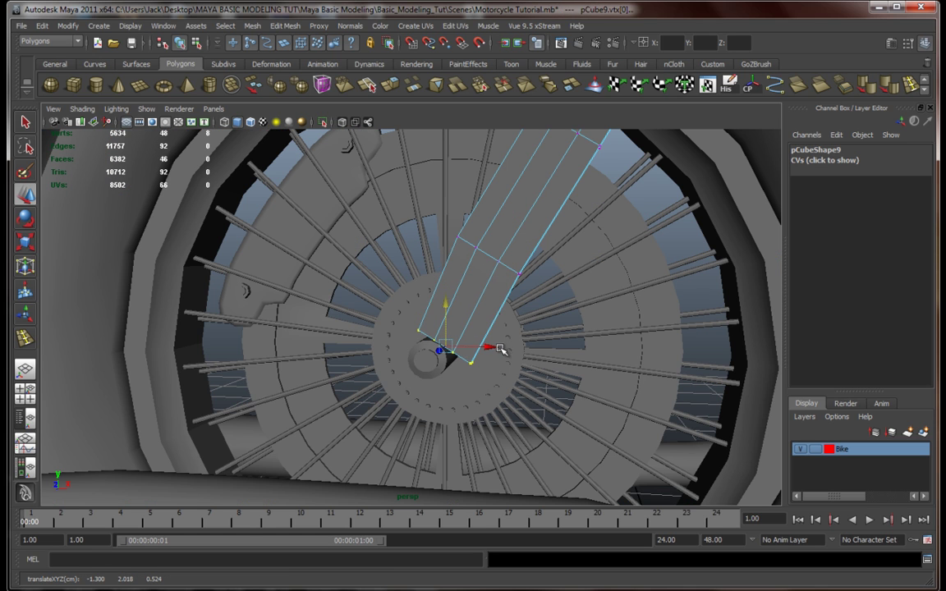
Narrow the strut's lower end and position its end vertices just past the wheel axle
key("r")
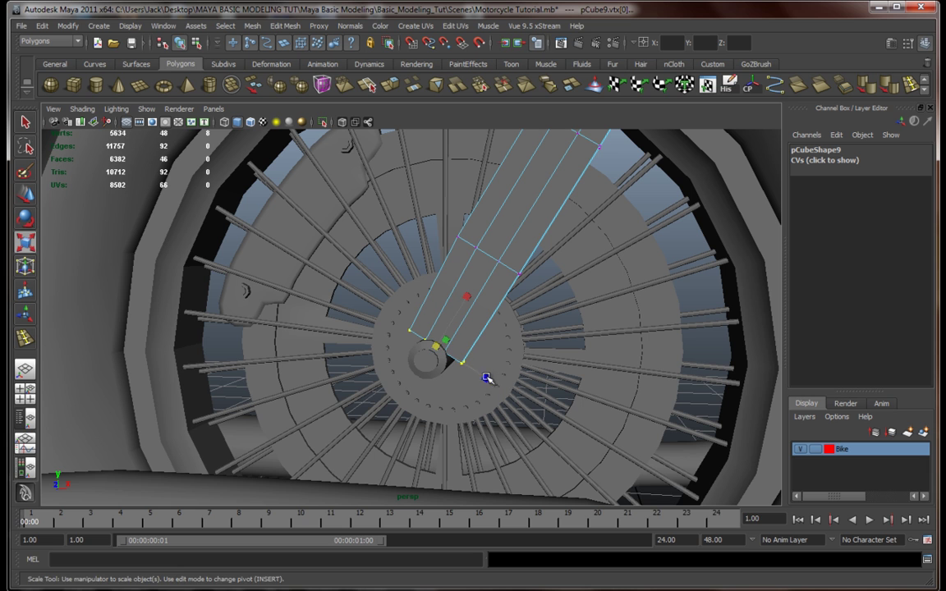
left_click_drag(480, 375, 461, 319)
key("w")
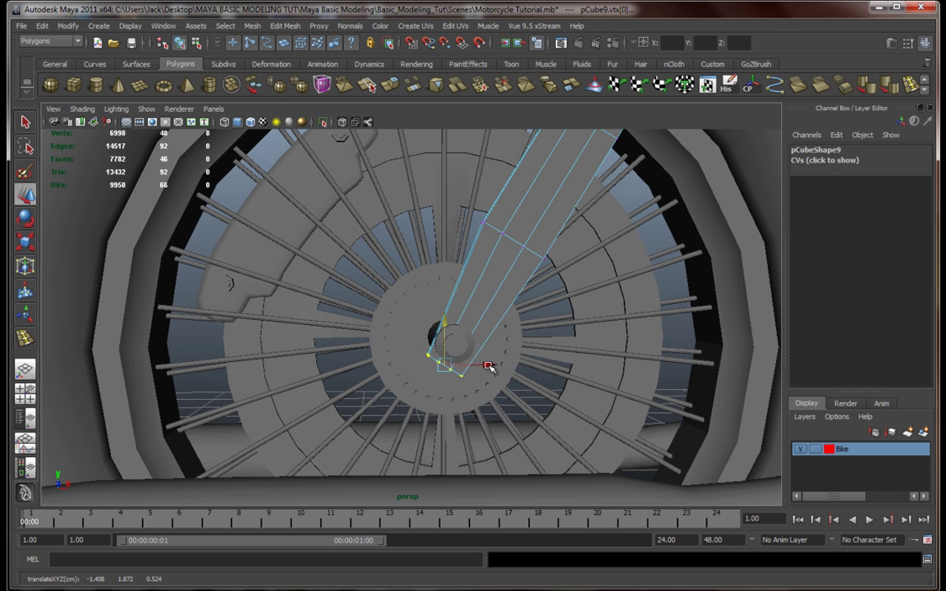
left_click_drag(483, 365, 589, 379, "alt")
key("r")
left_click_drag(320, 363, 323, 363)
mouse_move(498, 350)
left_mouse_down("alt")
mouse_move(391, 343)
mouse_move(483, 358)
left_mouse_up("alt")
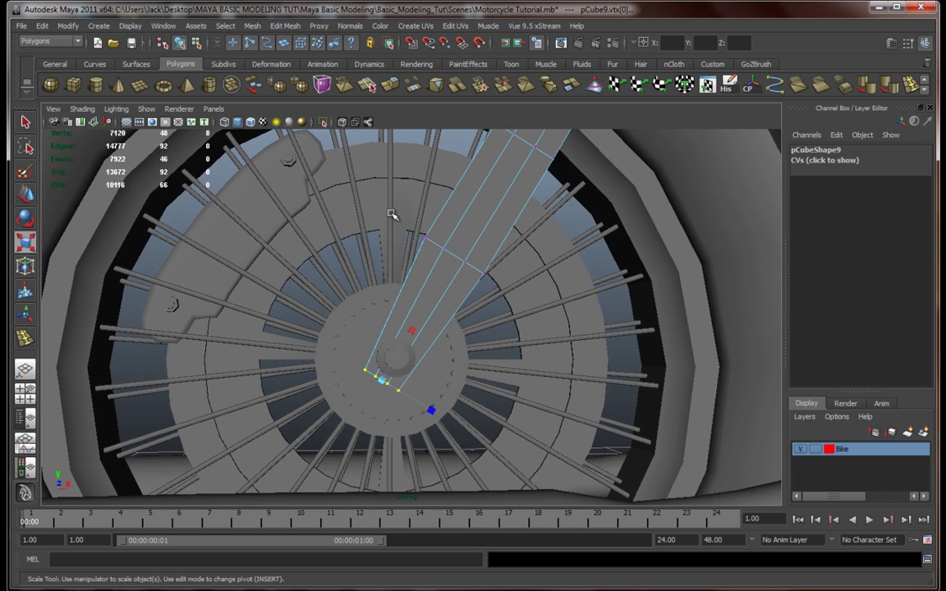
Move the second-lowest row of strut vertices down the strut to just above the wheel axle
key("w")
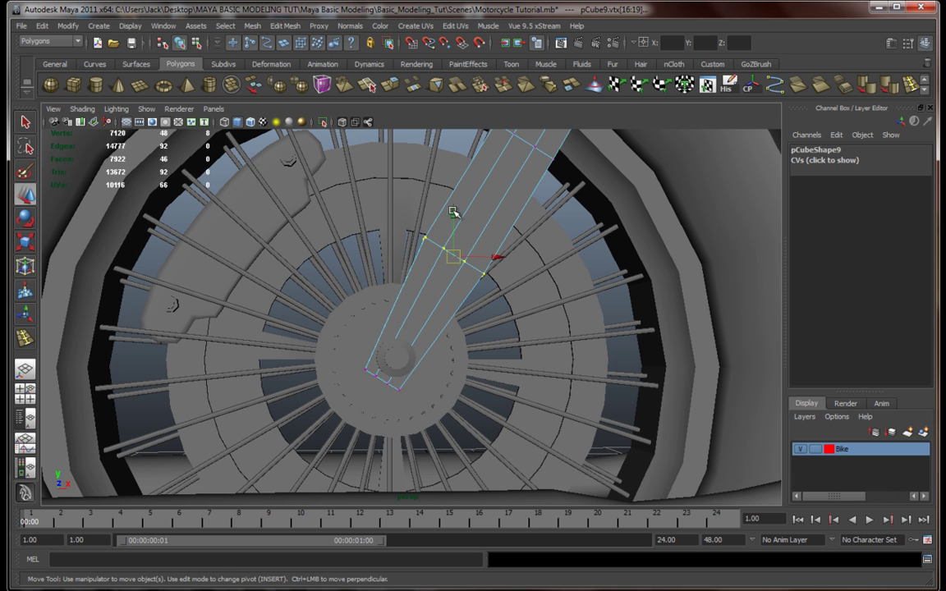
left_click_drag(453, 212, 457, 266)
left_click_drag(510, 311, 469, 301)
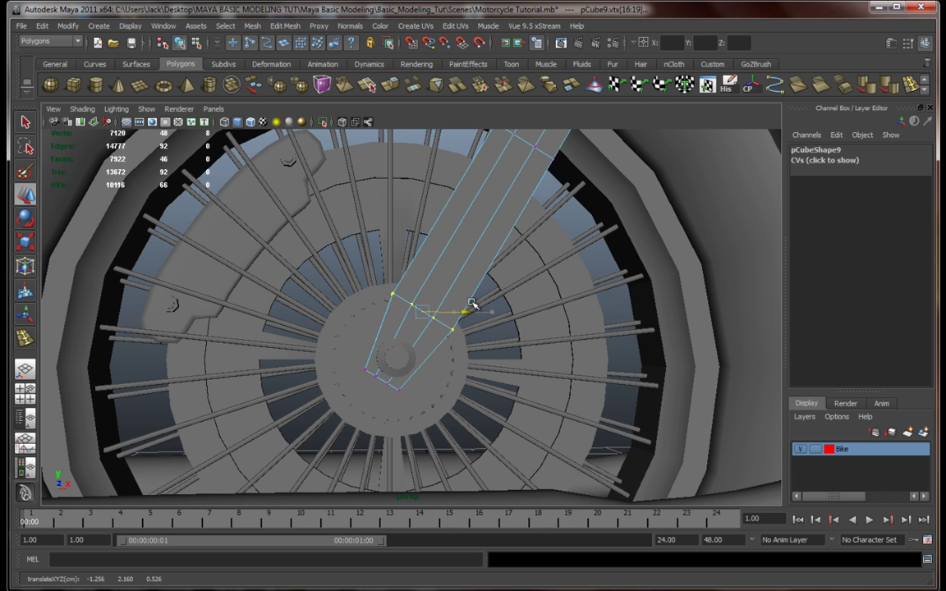
scroll(472, 304, "down", 8)
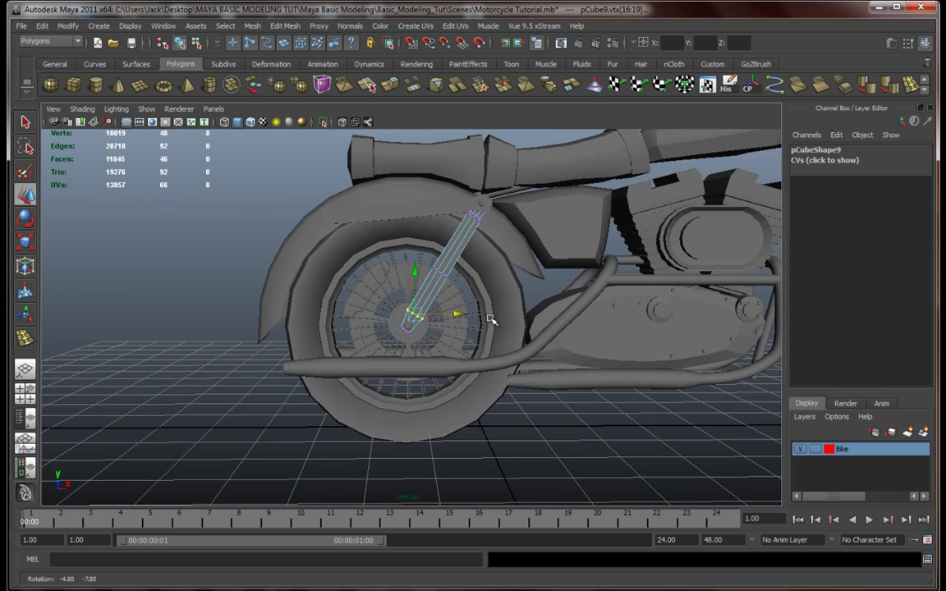
scroll(484, 320, "up", 8)
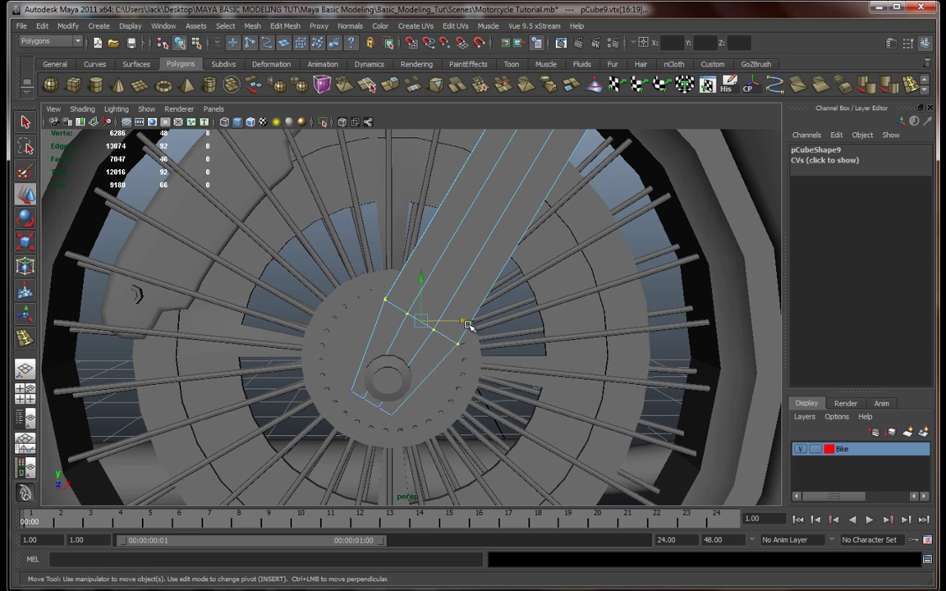
left_click(469, 326)
left_click(466, 297)
right_click_drag(468, 279, 411, 282)
Move the strut's lower vertices inward toward the wheel and adjust their rotation
left_click_drag(464, 316, 538, 314, "alt")
middle_click_drag(537, 314, 479, 374, "alt")
scroll(476, 357, "down", 3)
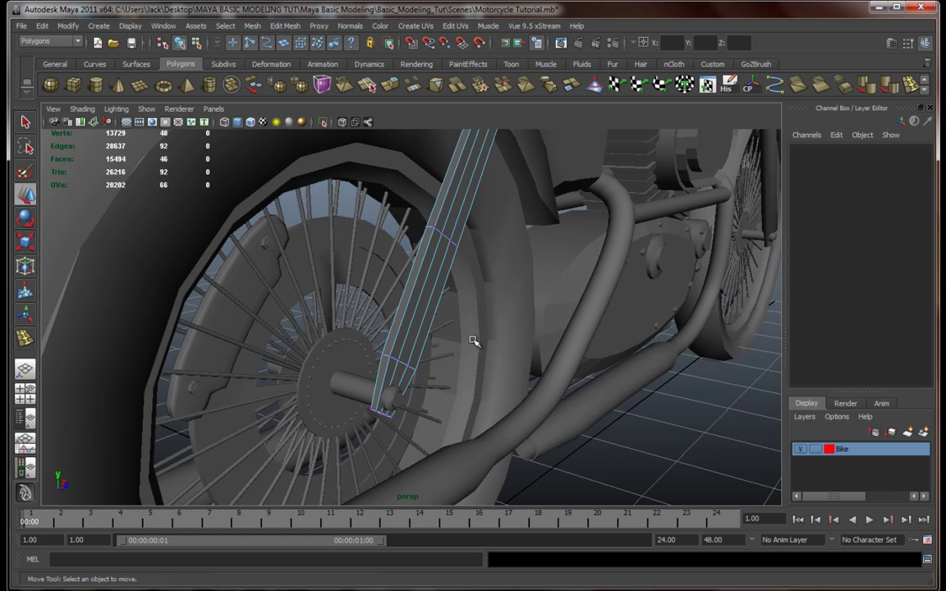
left_click_drag(473, 335, 405, 309, "alt")
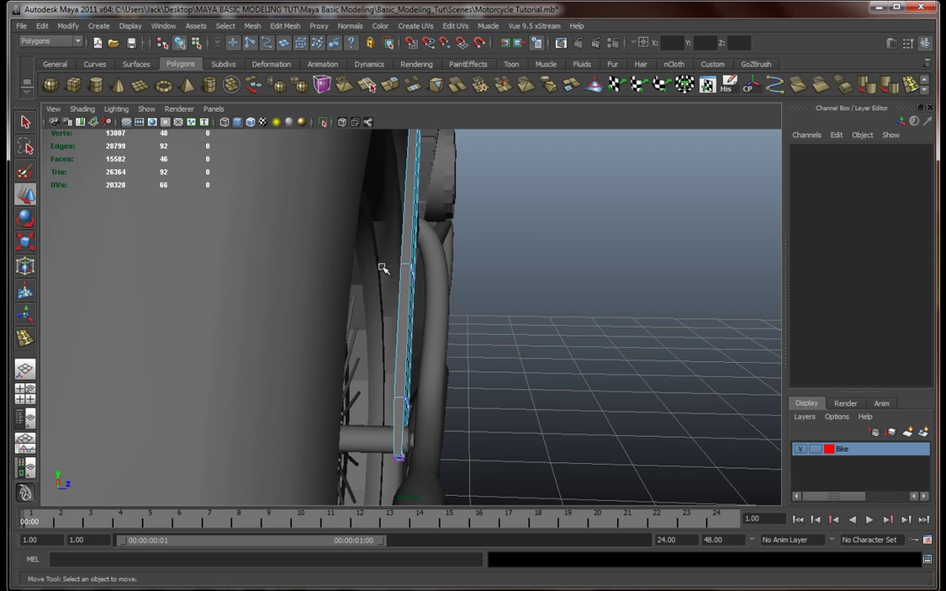
left_click_drag(483, 481, 483, 481)
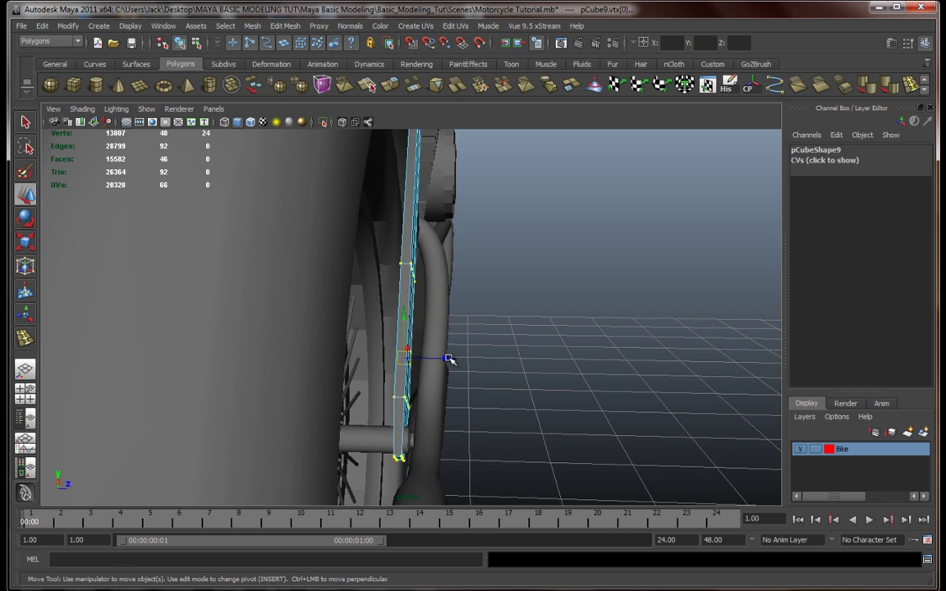
left_click_drag(451, 359, 444, 359)
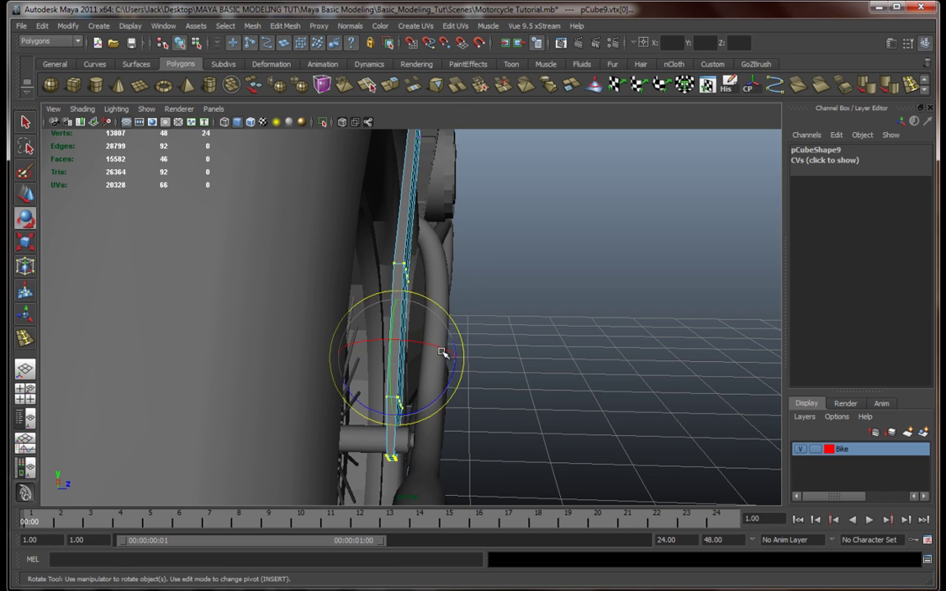
left_click_drag(452, 384, 371, 333)
middle_click_drag(421, 376, 432, 286, "alt")
scroll(432, 353, "down", 5)
left_click_drag(432, 354, 345, 330, "alt")
left_click(509, 378)
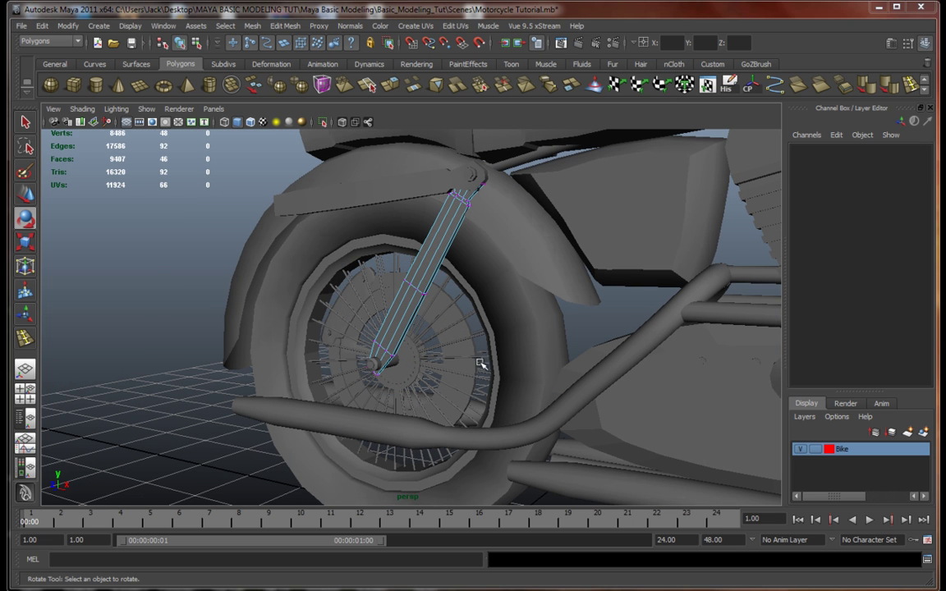
scroll(472, 358, "down", 10)
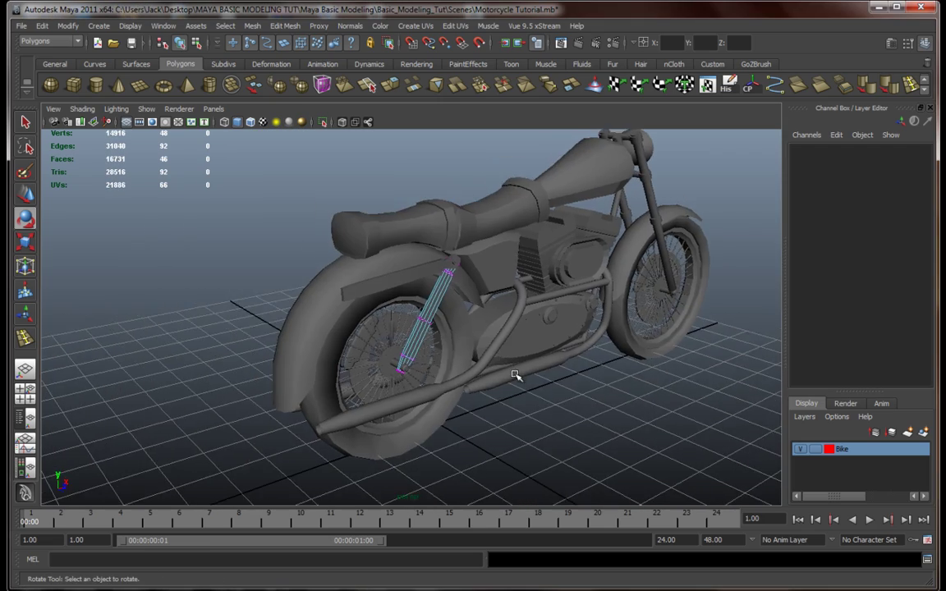
scroll(504, 367, "up", 10)
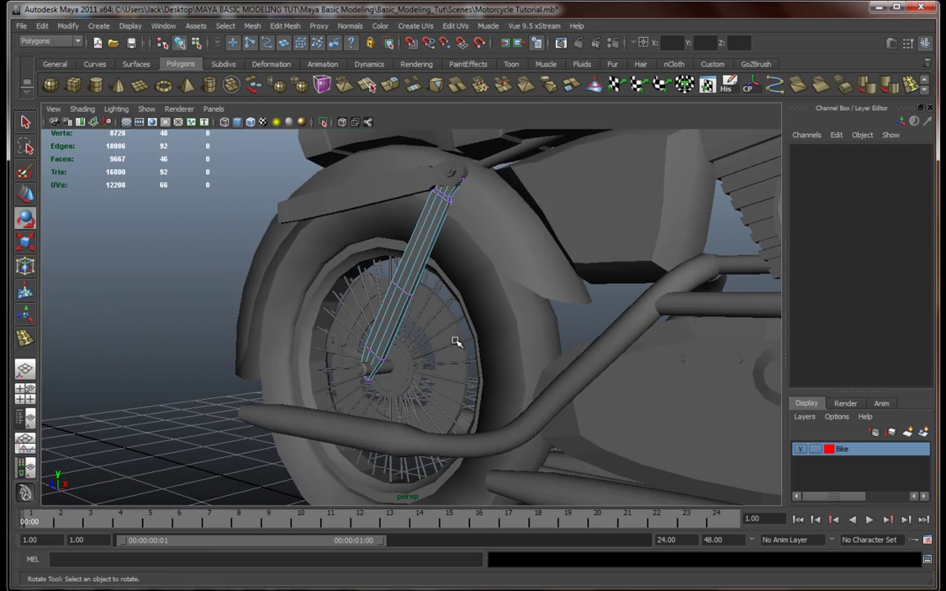
scroll(456, 342, "down", 10)
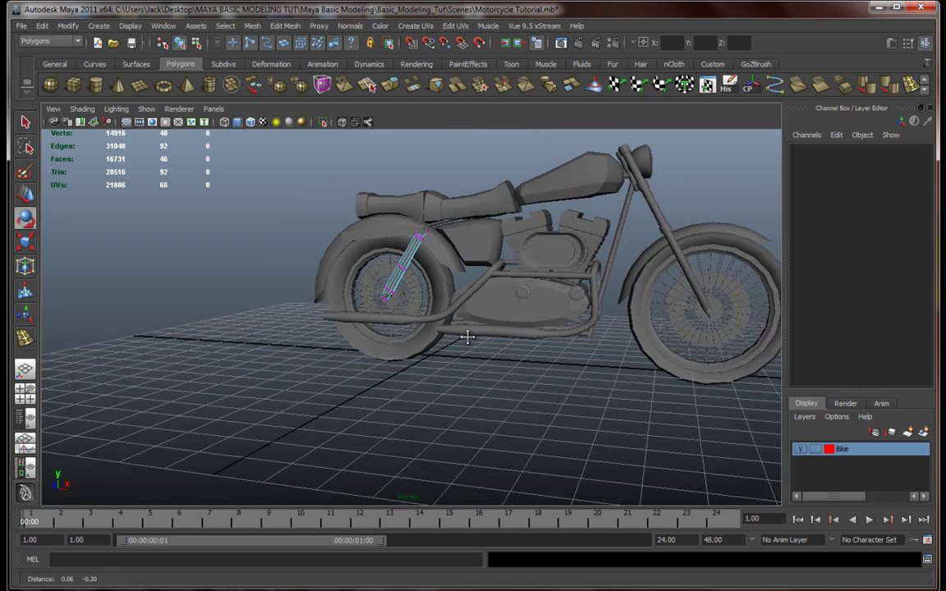
scroll(465, 363, "down", 2)
scroll(443, 362, "up", 8)
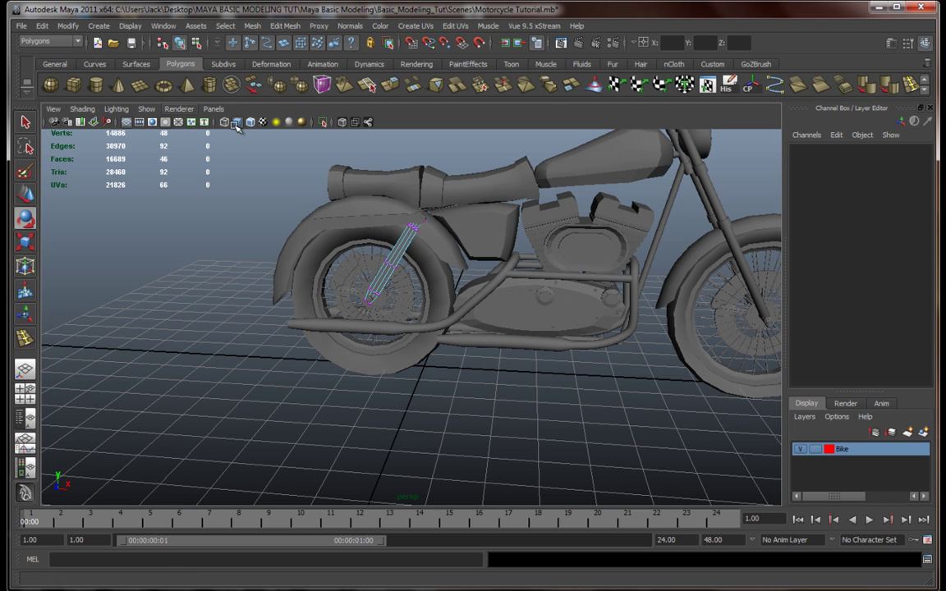
Draw a polygon helix on the grid beside the motorcycle, with 13.5 coils, about 4.925 high, 2.648 wide and radius 0.1
left_click(100, 26)
mouse_move(96, 59)
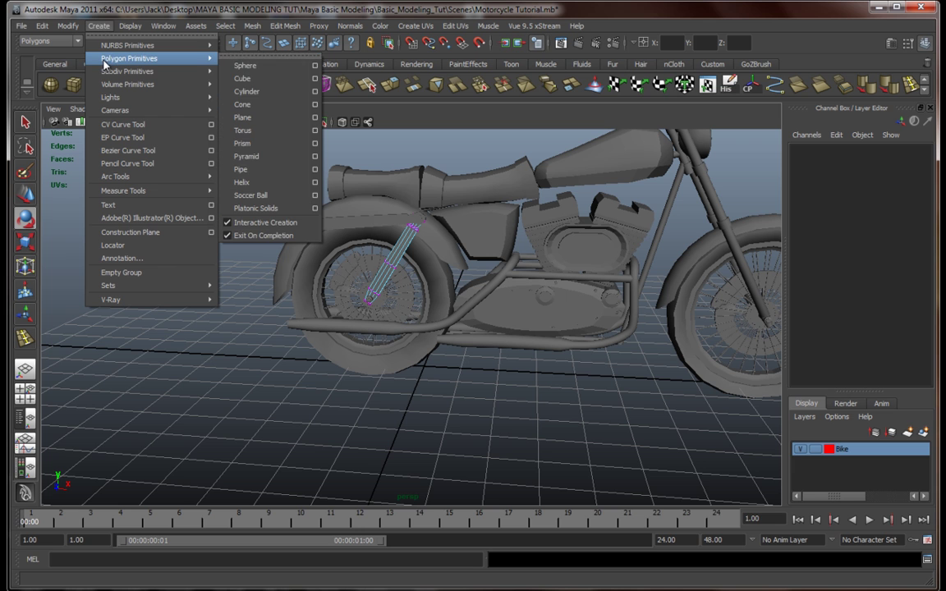
left_click(242, 182)
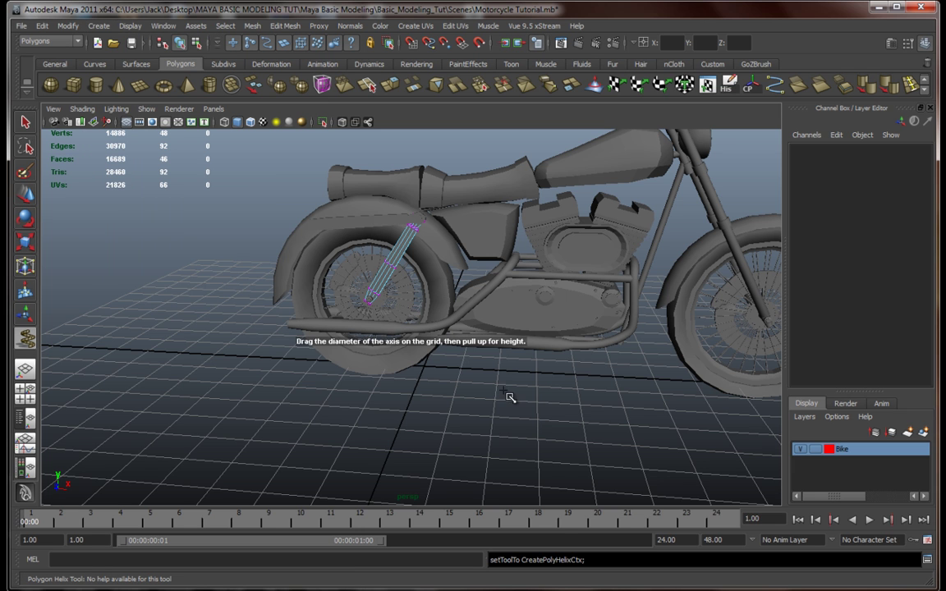
middle_click_drag(458, 355, 523, 333, "alt")
left_click_drag(522, 333, 459, 374, "alt")
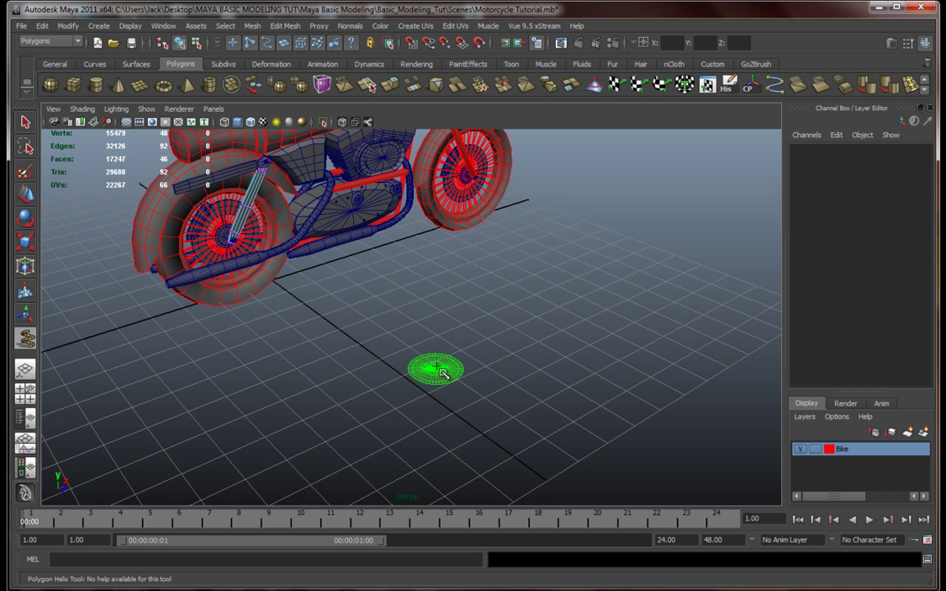
left_click_drag(470, 366, 479, 178)
left_click_drag(463, 223, 530, 217)
left_click_drag(473, 223, 468, 221)
Scale the helix into a slim spring at about 0.31 in X, 0.773 in Y and 0.303 in Z
key("e")
left_click_drag(437, 269, 334, 307, "alt")
mouse_move(467, 307)
left_mouse_down()
mouse_move(440, 302)
mouse_move(431, 316)
mouse_move(432, 302)
mouse_move(417, 304)
mouse_move(449, 305)
left_mouse_up()
left_click_drag(412, 259, 469, 317)
scroll(469, 317, "up", 3)
left_click(493, 402)
left_click_drag(493, 401, 496, 379, "alt")
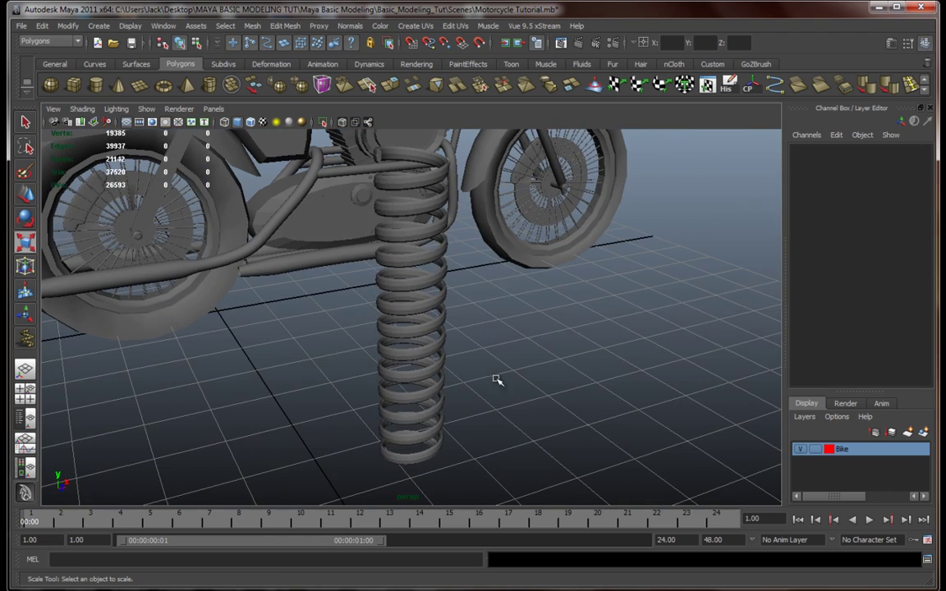
Set the helix's Subdivisions Axis to 12
left_click(421, 179)
left_click(815, 295)
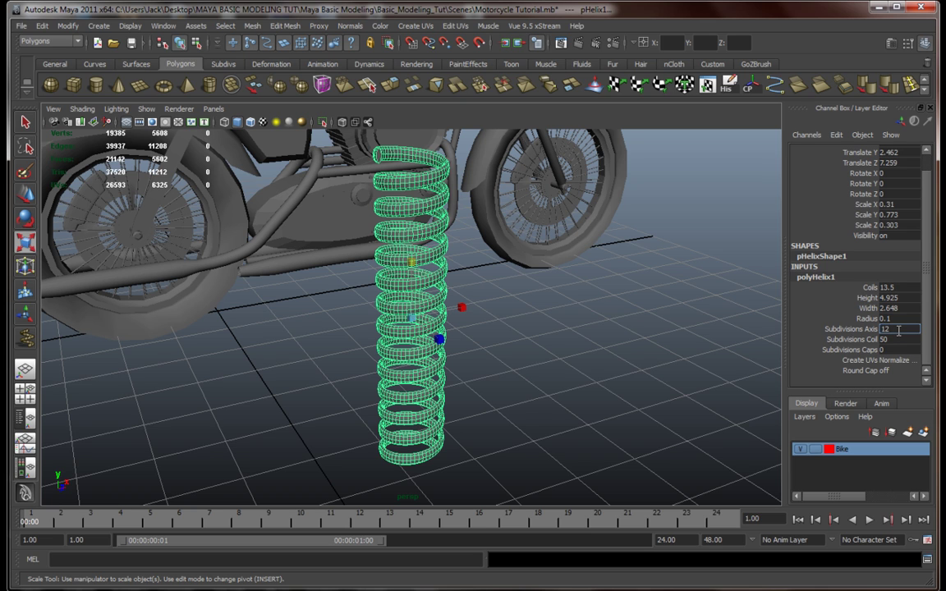
key("Return")
left_click(644, 330)
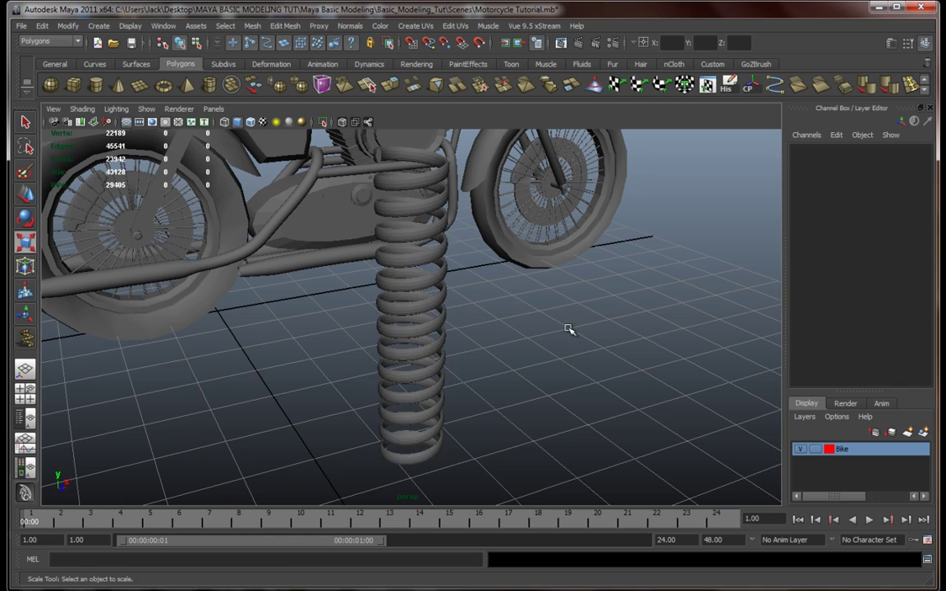
Examine the spring's coil shading up close and review the commands for its normals
left_click_drag(568, 329, 426, 288, "alt")
scroll(549, 343, "up", 4)
left_click(455, 328)
left_click(593, 364)
scroll(503, 332, "up", 3)
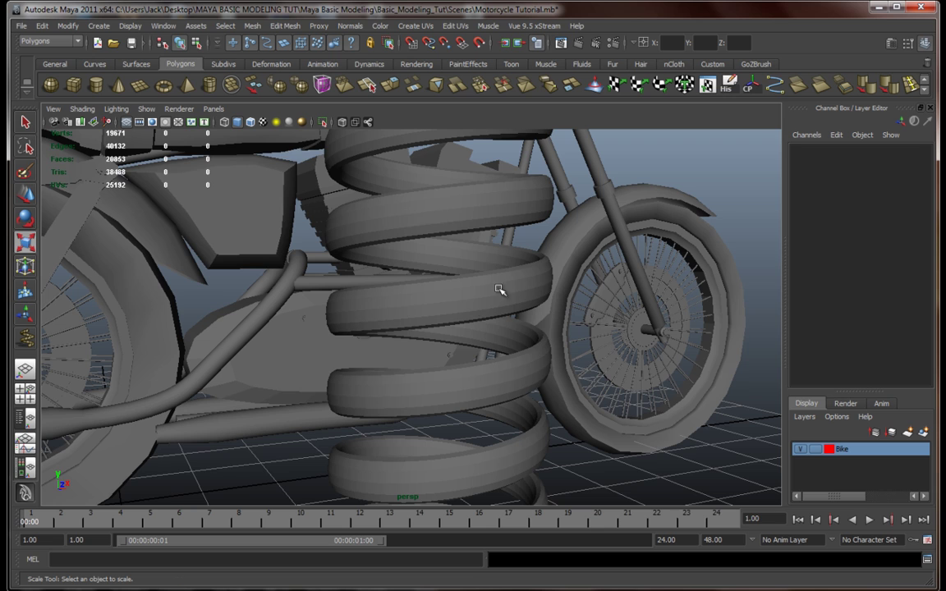
scroll(495, 293, "down", 6)
left_click(426, 275)
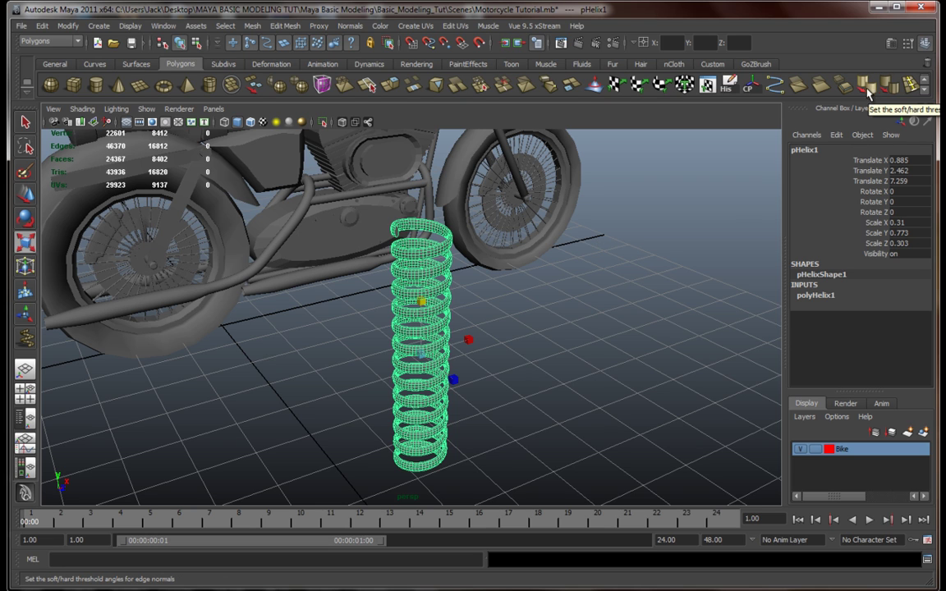
left_click(350, 26)
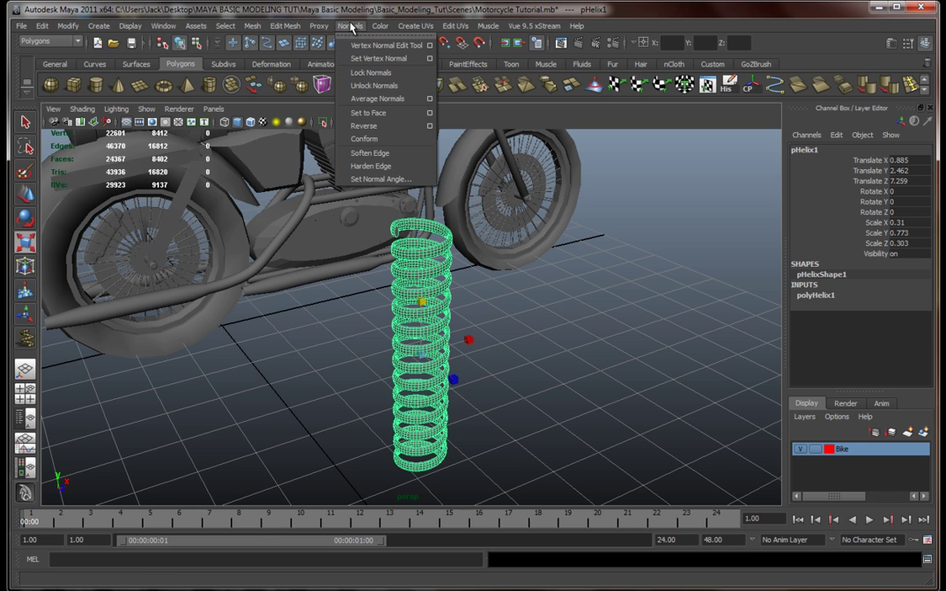
mouse_move(380, 26)
mouse_move(350, 25)
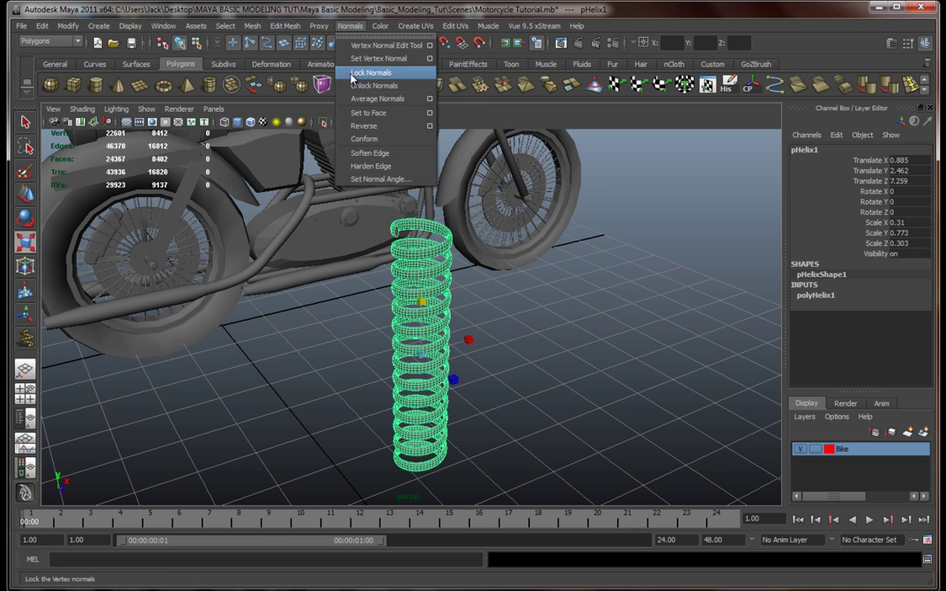
left_click(500, 293)
Inspect the faceting on the spring's upper coils from several angles
left_click_drag(501, 305, 530, 326, "alt")
left_click(447, 276)
left_click(583, 323)
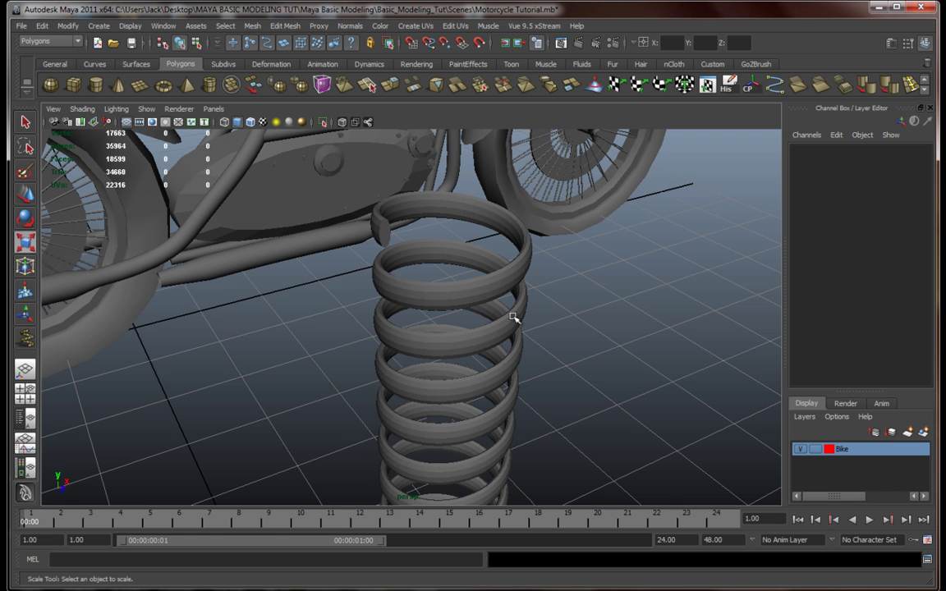
left_click_drag(566, 328, 407, 312, "alt")
right_click_drag(408, 313, 527, 307, "alt")
left_click_drag(528, 307, 462, 305, "alt")
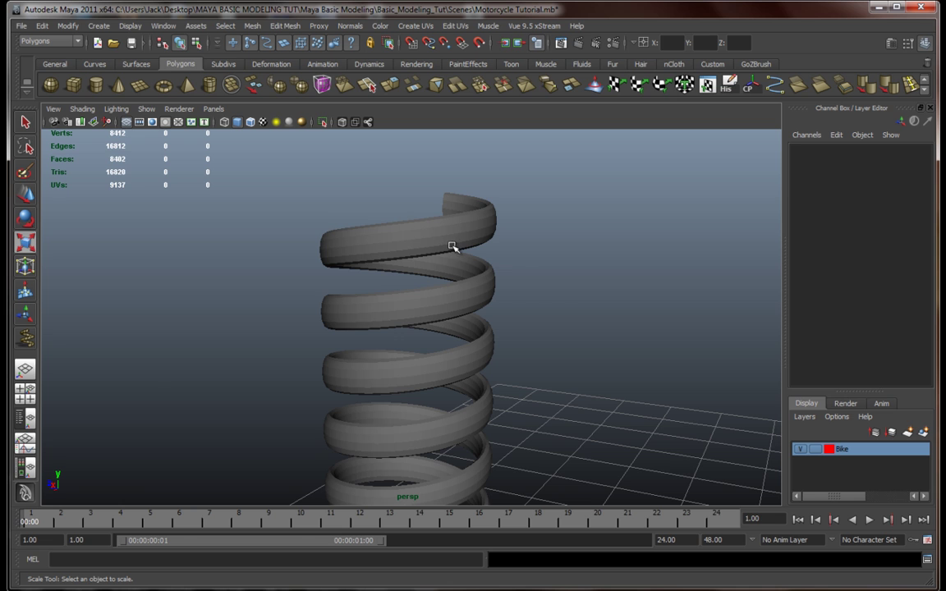
left_click_drag(519, 272, 515, 296, "alt")
scroll(511, 294, "up", 3)
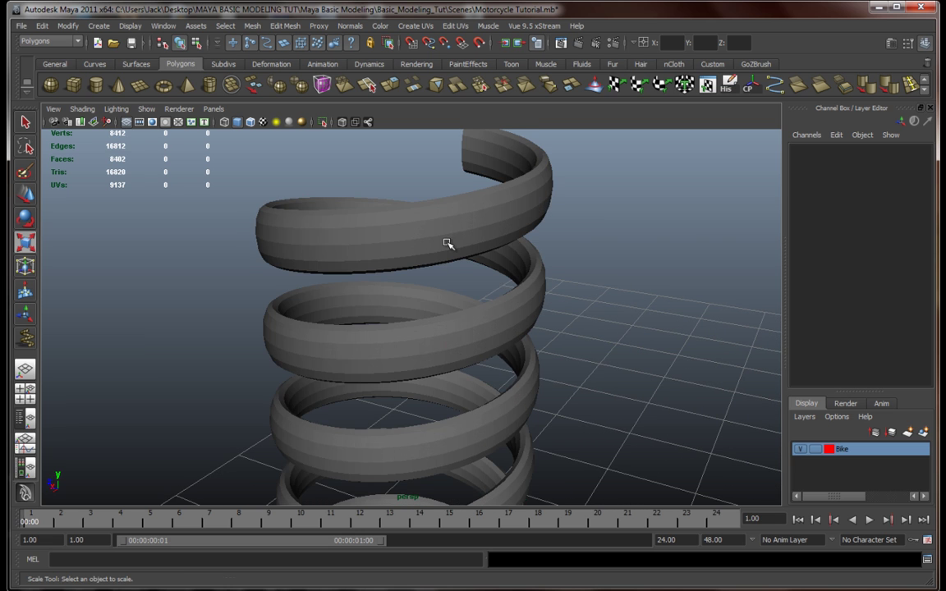
Soften the spring's edge normals and check the shading of its coils
left_click(447, 245)
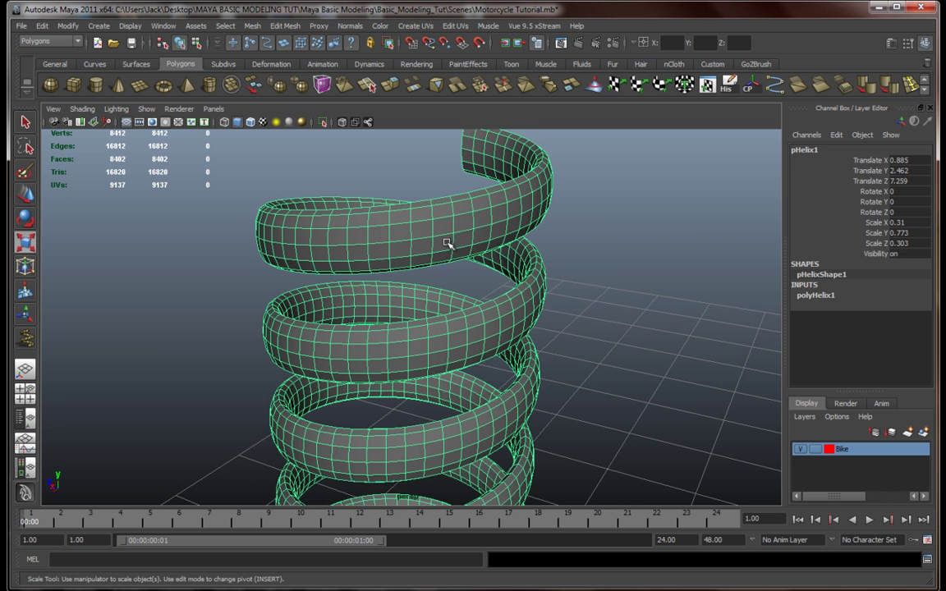
left_click(657, 274)
left_click_drag(657, 274, 333, 288, "alt")
scroll(386, 320, "down", 6)
middle_click_drag(391, 327, 363, 311, "alt")
left_click_drag(363, 311, 421, 313, "alt")
scroll(421, 314, "up", 5)
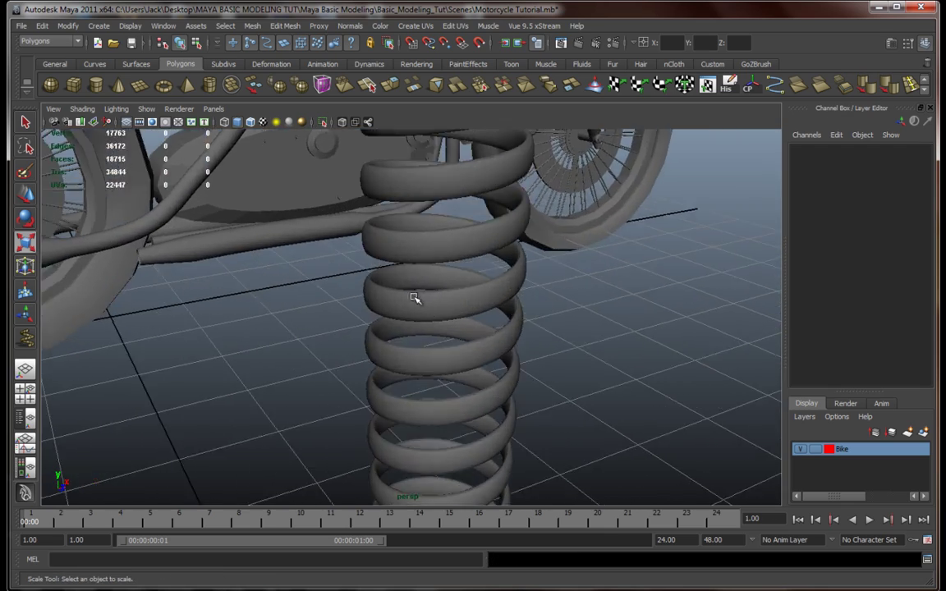
left_click(434, 190)
left_click_drag(434, 191, 521, 411, "alt")
left_click(611, 353)
Try hard edge normals on the spring and compare the shading of the coils up close
left_click(498, 266)
left_click(889, 89)
left_click(654, 313)
left_click_drag(654, 313, 557, 332, "alt")
scroll(557, 330, "up", 5)
middle_click_drag(557, 330, 478, 386, "alt")
scroll(478, 385, "up", 2)
left_click(435, 333)
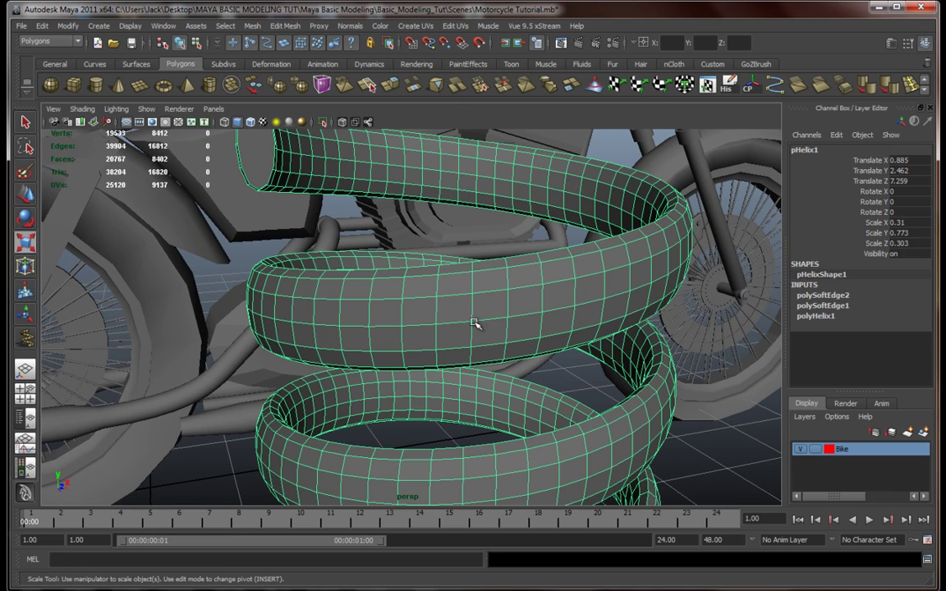
left_click(719, 454)
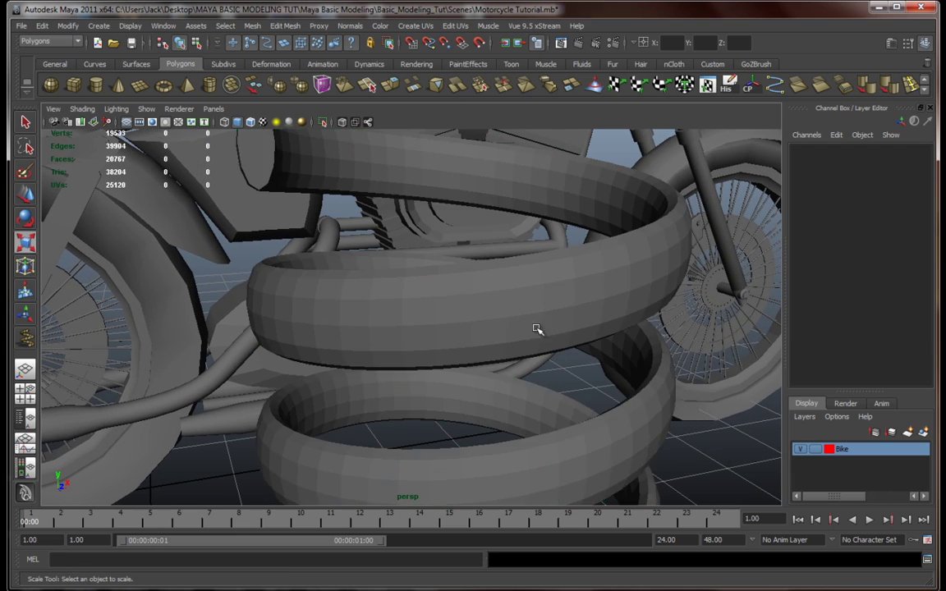
Soften the spring's edge normals again
left_click(472, 291)
left_click(742, 457)
left_click(451, 297)
left_click(863, 90)
scroll(469, 400, "down", 7)
middle_click_drag(499, 381, 525, 251, "alt")
scroll(497, 386, "down", 3)
left_click(496, 387)
left_click_drag(496, 387, 492, 377, "alt")
Move the spring over the rear wheel at about Translate X -0.667, Y 2.91, and rotate it to about -26.82 in Z
left_click(427, 268)
key("w")
scroll(437, 359, "up", 2)
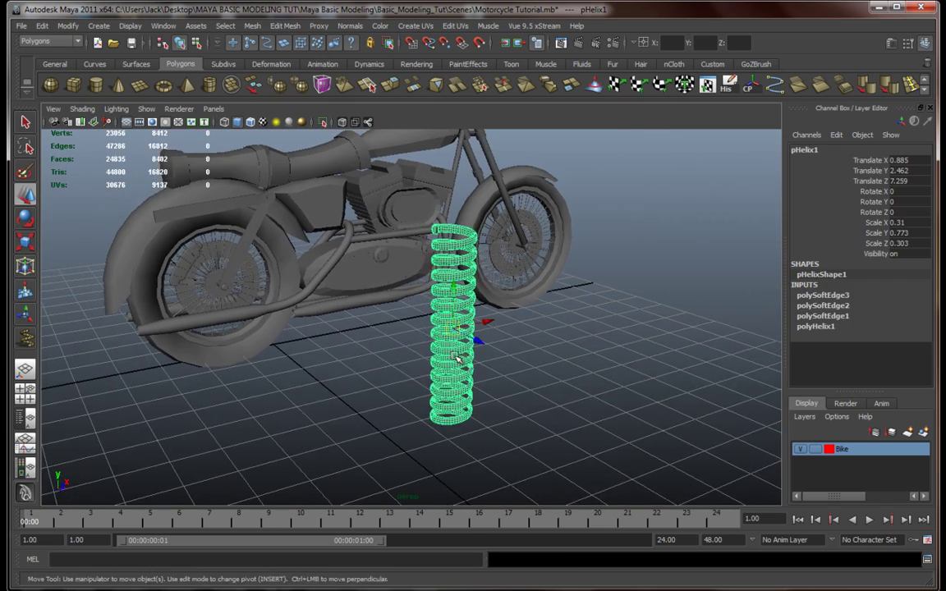
key("space")
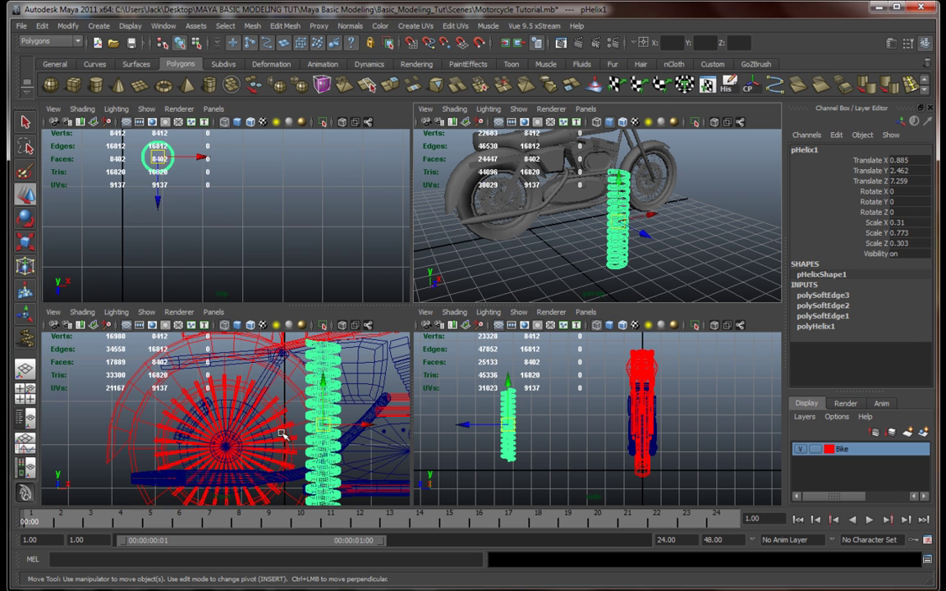
key("space")
left_click_drag(614, 340, 475, 304)
key("e")
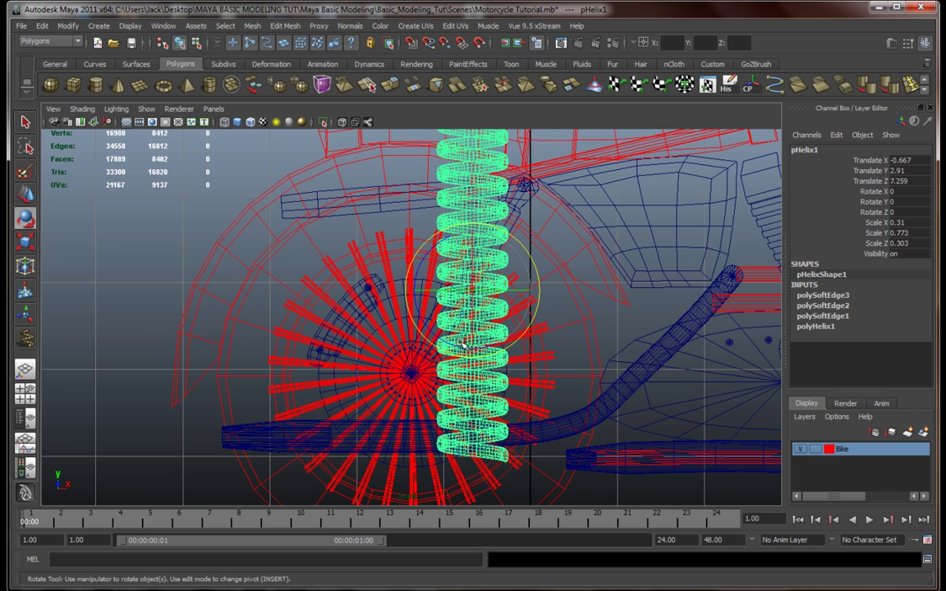
left_click_drag(444, 343, 553, 333)
Move the spring sideways against the motorcycle to about Translate Z 0.713
key("space")
key("space")
key("w")
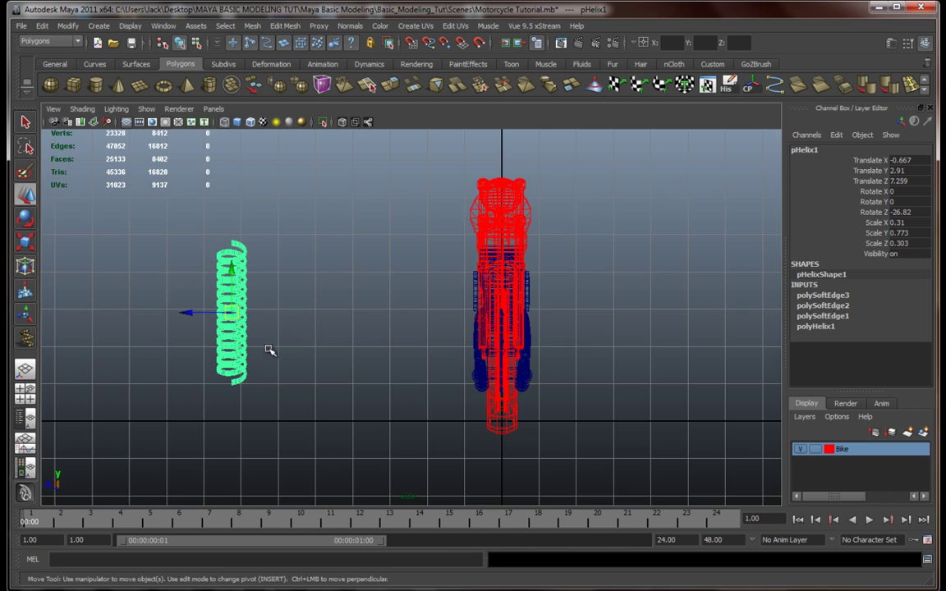
left_click_drag(193, 316, 433, 327)
key("space")
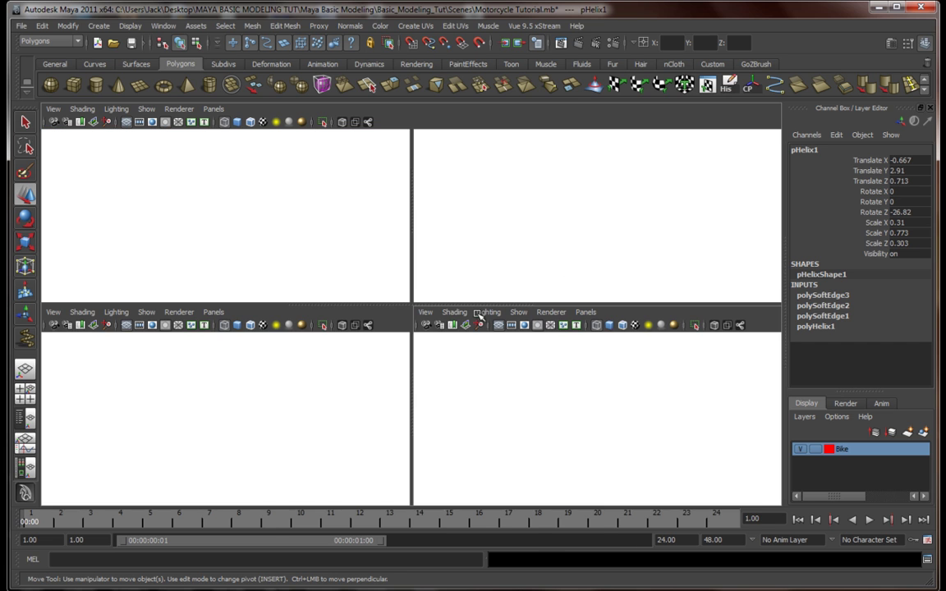
Scale the spring down uniformly to about 0.19 in X, 0.474 in Y and 0.186 in Z
key("space")
left_click_drag(409, 276, 354, 266, "alt")
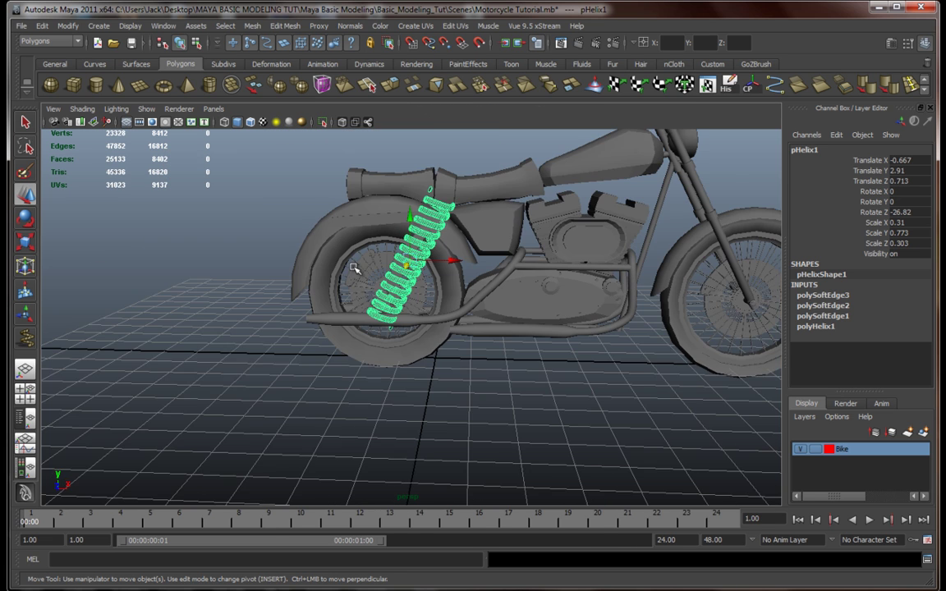
right_click_drag(354, 266, 421, 243, "alt")
left_click_drag(422, 243, 372, 321, "alt")
key("r")
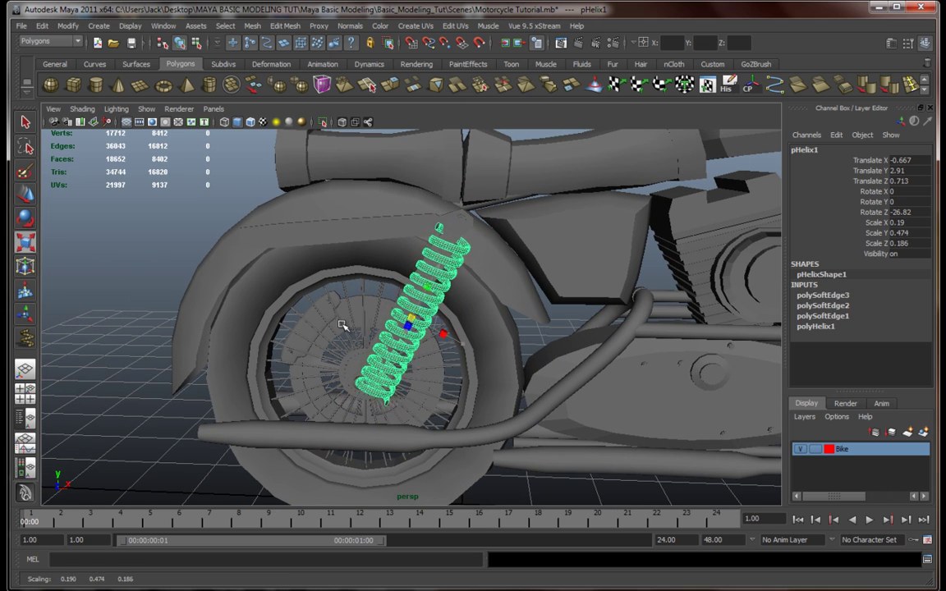
Move the spring onto the strut at about Translate X -0.726, Y 3.026, Z 0.555 and rotate it to about -33.63 in Z
key("w")
left_click_drag(411, 278, 546, 338)
scroll(424, 302, "up", 5)
left_click_drag(459, 313, 373, 262)
key("e")
key("w")
left_click_drag(456, 301, 433, 296)
left_click_drag(399, 261, 400, 256)
Shrink the spring around the strut to a scale of about 0.17, 0.425, 0.167
key("r")
left_click_drag(412, 307, 387, 305, "alt")
left_click_drag(454, 312, 432, 308, "alt")
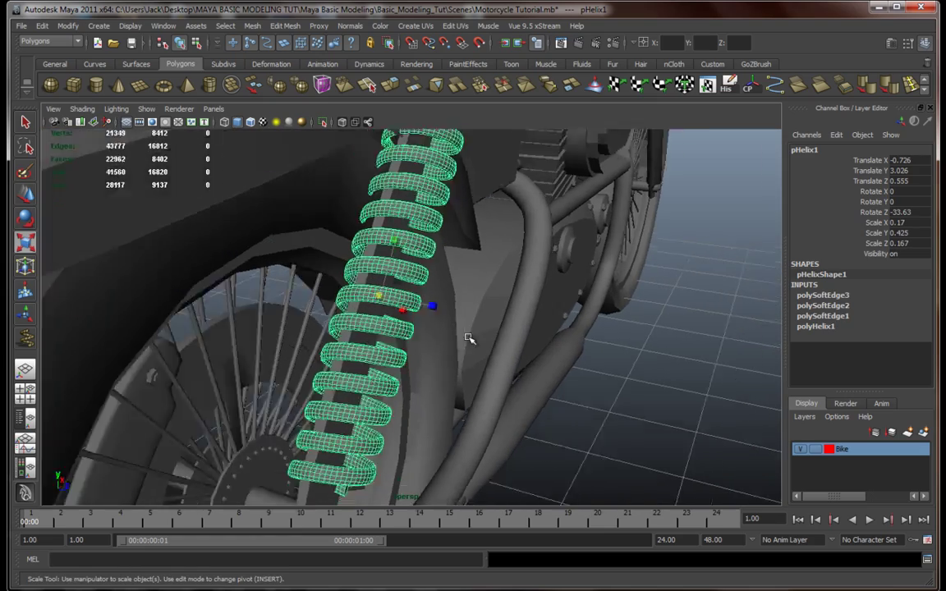
Centre the spring sideways on the strut at about Translate Z 0.51
left_click_drag(467, 338, 507, 344, "alt")
key("w")
left_click_drag(432, 308, 422, 305)
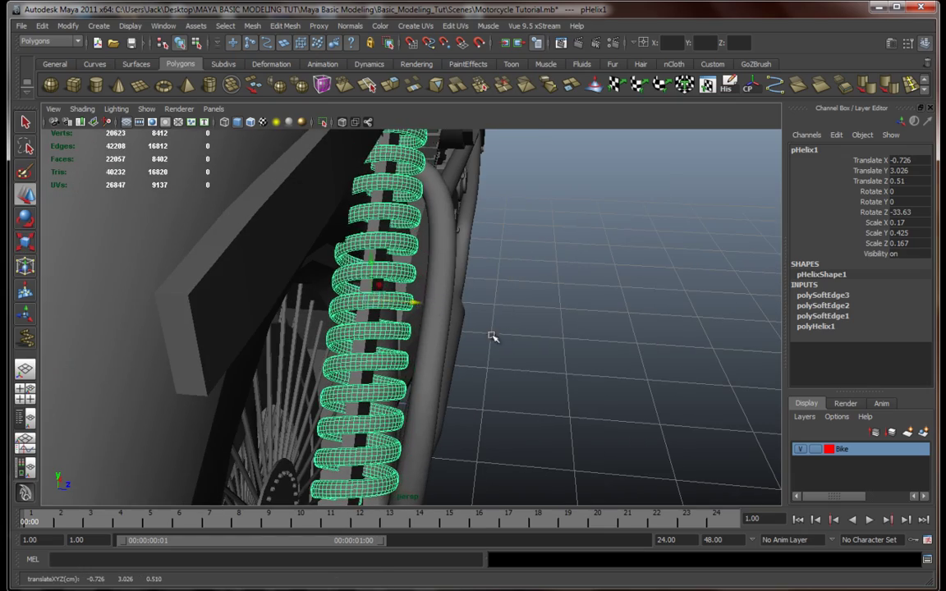
left_click_drag(500, 335, 403, 322, "alt")
middle_click_drag(464, 358, 477, 344, "alt")
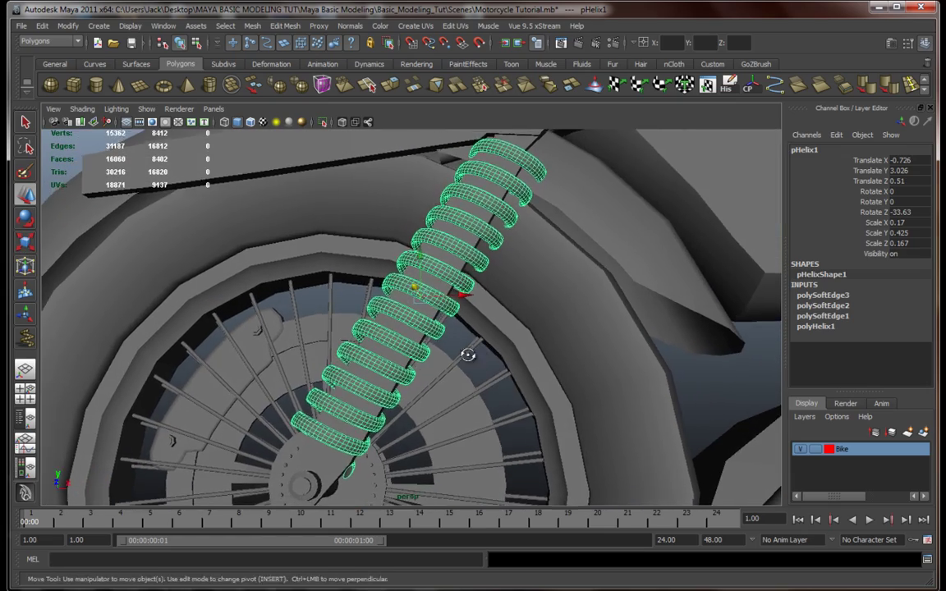
Shift the spring to about Translate X -0.719 and align it with the strut at about -31.419 in Rotate Z
mouse_move(468, 361)
left_mouse_down("alt")
mouse_move(386, 348)
mouse_move(474, 358)
left_mouse_up("alt")
left_click_drag(461, 293, 463, 297)
key("e")
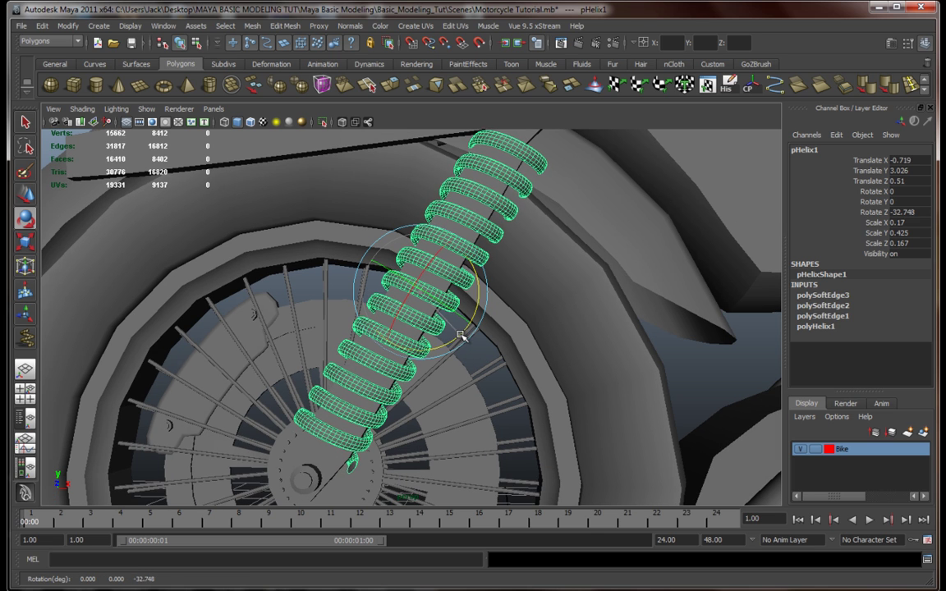
left_click_drag(460, 350, 477, 378, "alt")
left_click(612, 317)
left_click_drag(612, 317, 516, 322, "alt")
scroll(525, 325, "down", 8)
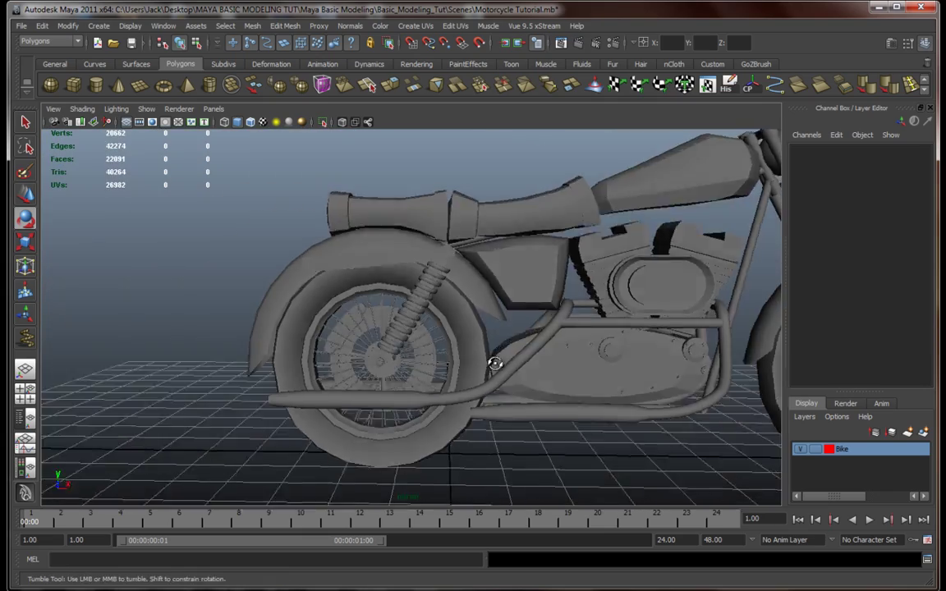
left_click_drag(513, 373, 492, 336, "alt")
scroll(496, 334, "up", 6)
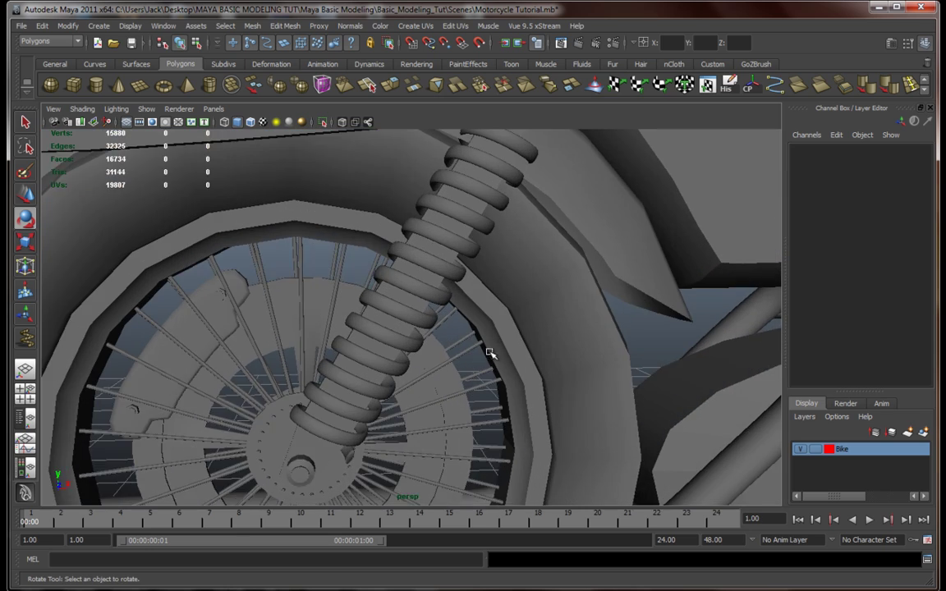
left_click(465, 233)
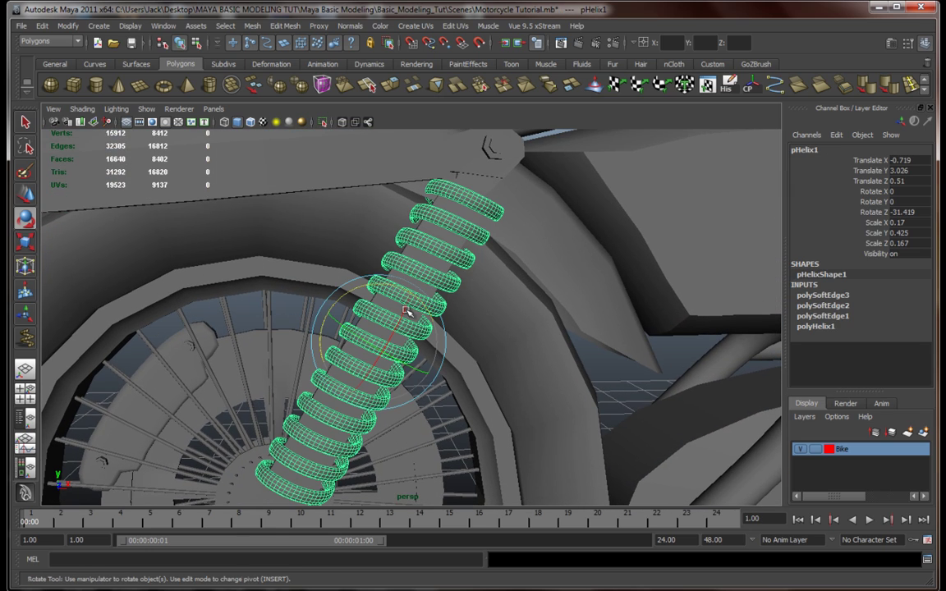
Scale the spring slightly down to about 0.163, 0.406, 0.159
key("r")
left_click_drag(388, 352, 362, 343, "alt")
left_click_drag(468, 344, 341, 304, "alt")
middle_click_drag(403, 399, 473, 337, "alt")
Move the spring along the strut to about Translate X -0.764, Y 2.973
key("w")
left_click_drag(475, 336, 537, 351, "alt")
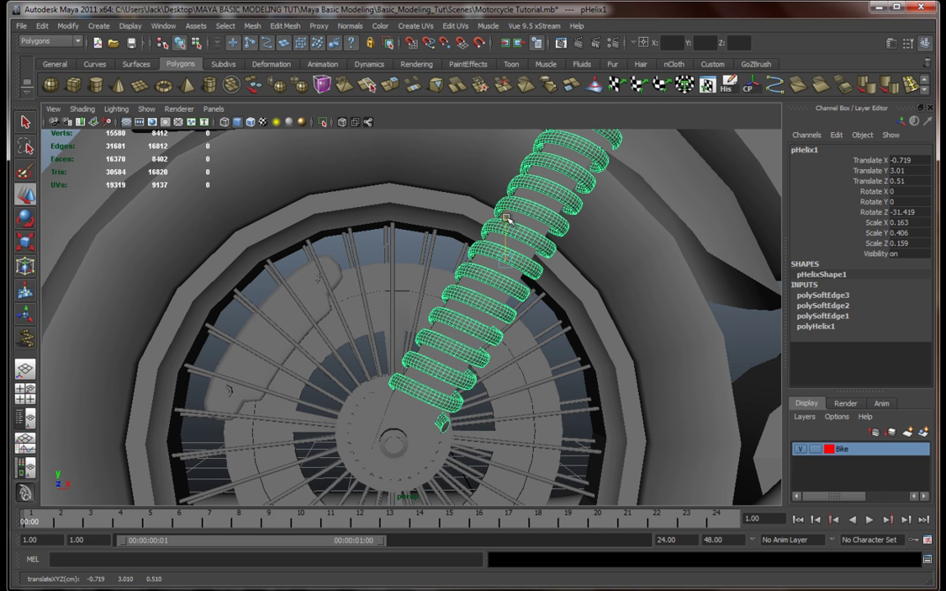
left_click_drag(509, 219, 548, 261)
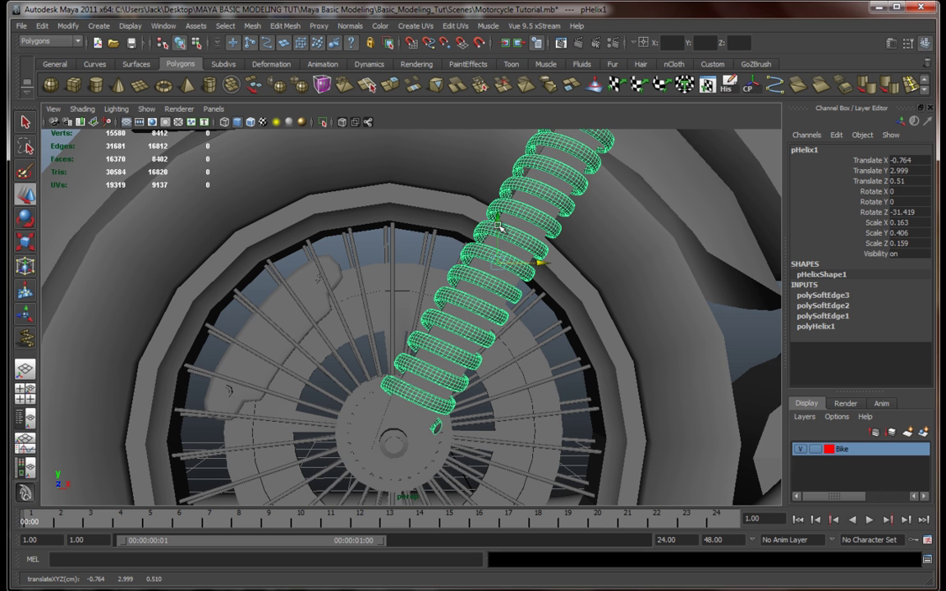
left_click_drag(498, 223, 534, 261)
Nudge the spring sideways over the strut to about Translate Z 0.502
left_click(735, 323)
left_click_drag(562, 338, 674, 347, "alt")
middle_click_drag(522, 316, 556, 439, "alt")
left_click_drag(555, 439, 444, 380, "alt")
left_click(426, 366)
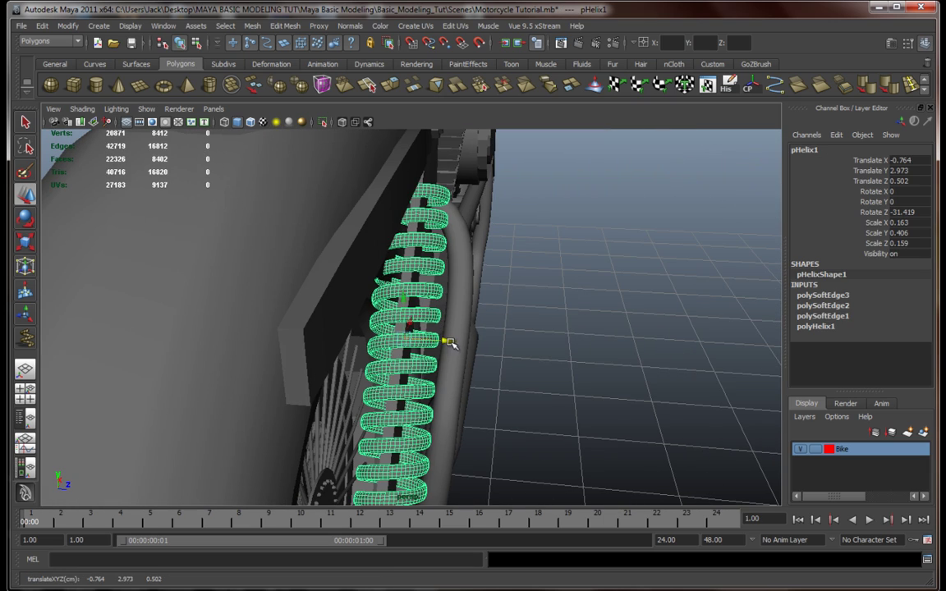
left_click_drag(508, 355, 466, 310, "alt")
middle_click_drag(538, 406, 499, 337, "alt")
scroll(484, 349, "down", 4)
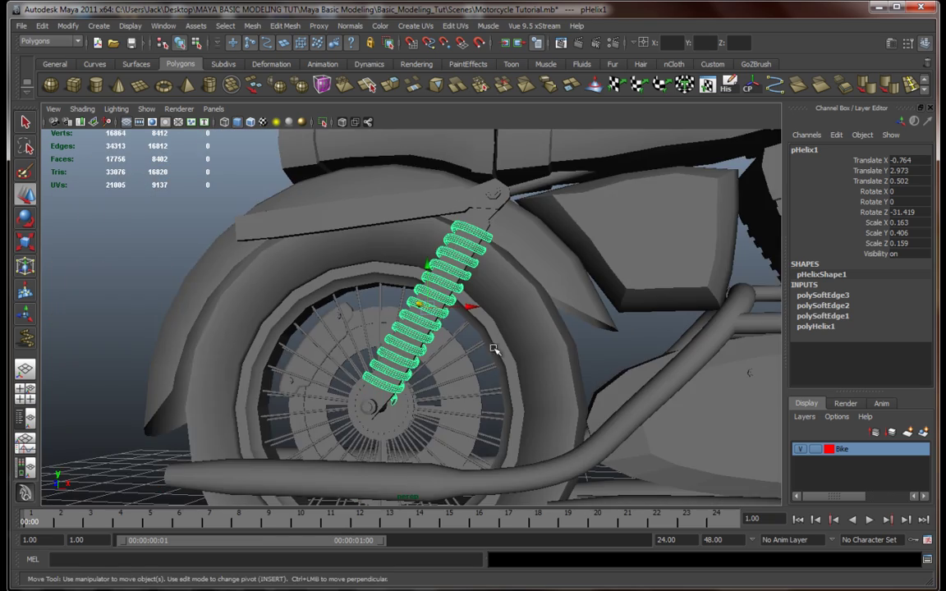
Examine how the spring sits around the strut beside the rear wheel from several angles
left_click_drag(477, 352, 388, 349, "alt")
left_click(221, 286)
left_click_drag(351, 384, 436, 395, "alt")
scroll(475, 381, "down", 6)
middle_click_drag(485, 383, 481, 420, "alt")
left_click_drag(481, 420, 451, 372, "alt")
middle_click_drag(494, 404, 487, 386, "alt")
scroll(483, 394, "up", 7)
left_click_drag(488, 386, 422, 367, "alt")
Select the strut and inspect its upper end at the bolt and its lower end at the rear axle
left_click(406, 308)
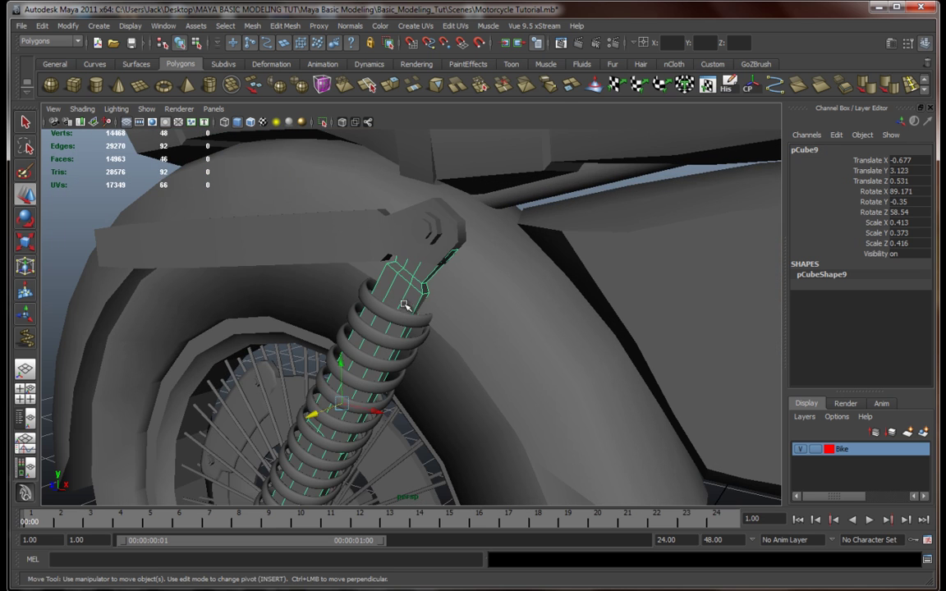
scroll(407, 310, "up", 4)
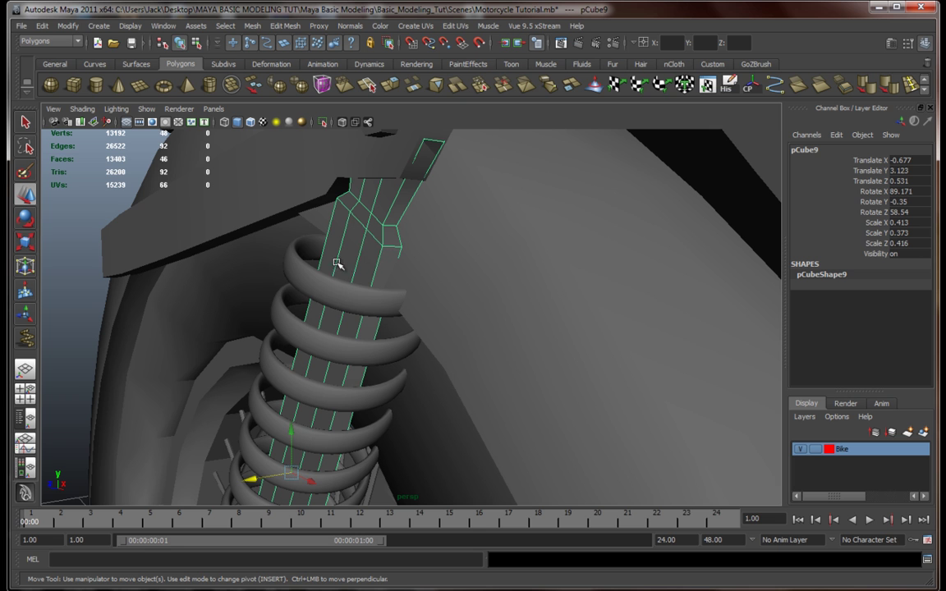
left_click_drag(337, 266, 418, 349, "alt")
scroll(466, 325, "down", 8)
middle_click_drag(448, 356, 454, 329, "alt")
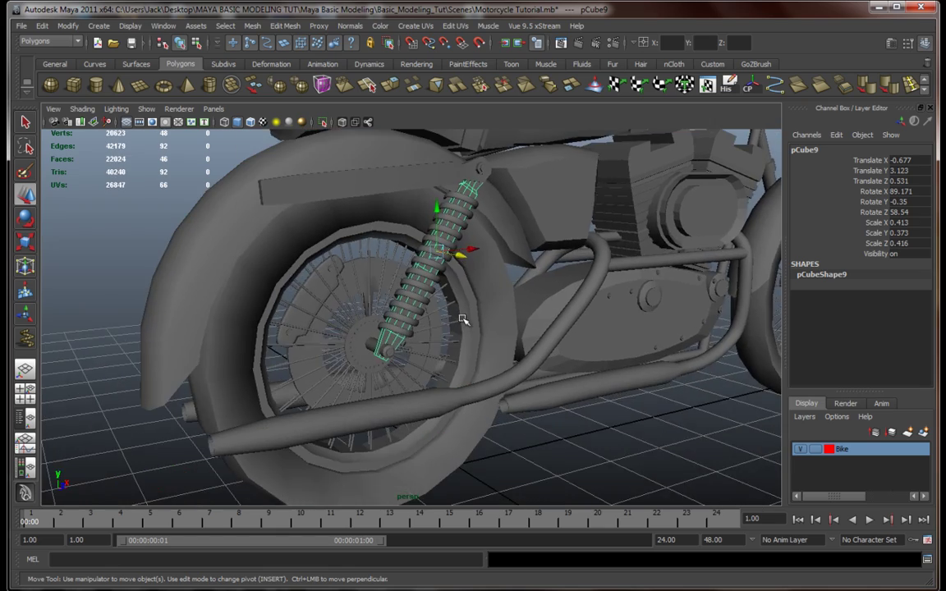
left_click_drag(454, 329, 346, 349, "alt")
scroll(459, 341, "up", 8)
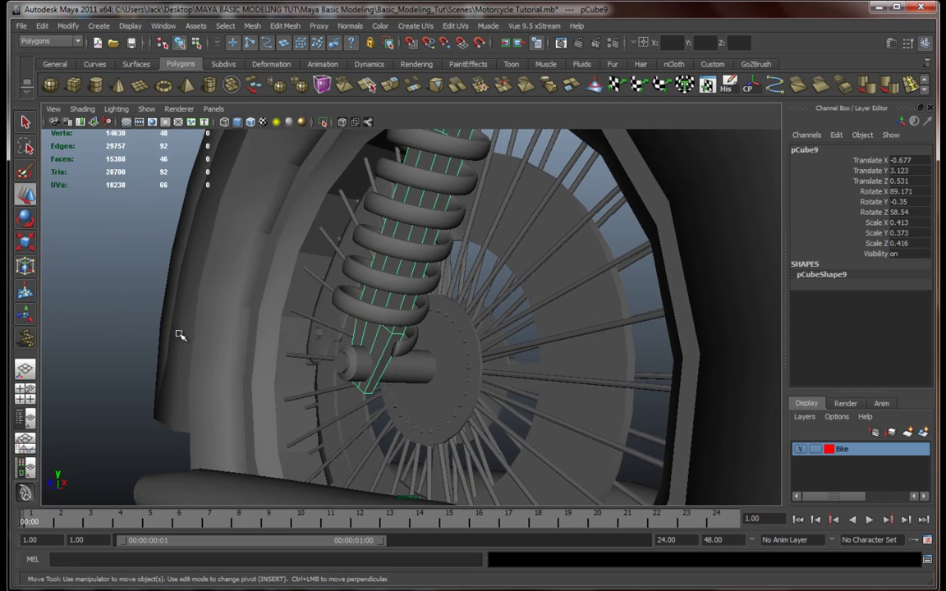
left_click(139, 310)
Review the complete rear suspension and the fender bar where a rear light could attach
scroll(411, 380, "down", 6)
left_click_drag(411, 380, 384, 404, "alt")
middle_click_drag(384, 404, 426, 462, "alt")
scroll(398, 416, "down", 5)
left_click_drag(397, 415, 435, 408, "alt")
scroll(439, 421, "up", 5)
middle_click_drag(440, 422, 479, 411, "alt")
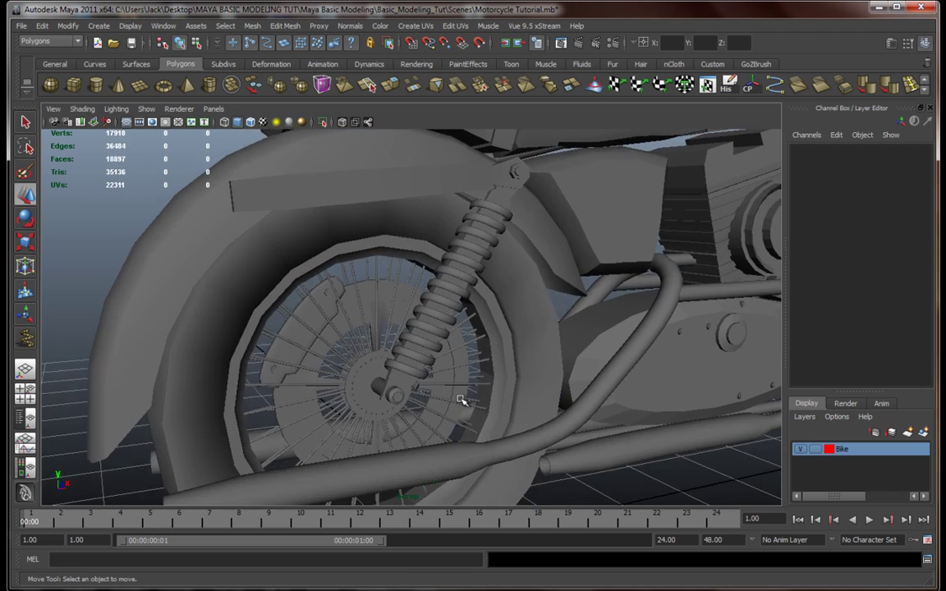
left_click_drag(480, 412, 422, 404, "alt")
middle_click_drag(477, 394, 460, 422, "alt")
scroll(460, 422, "down", 5)
left_click_drag(462, 422, 418, 407, "alt")
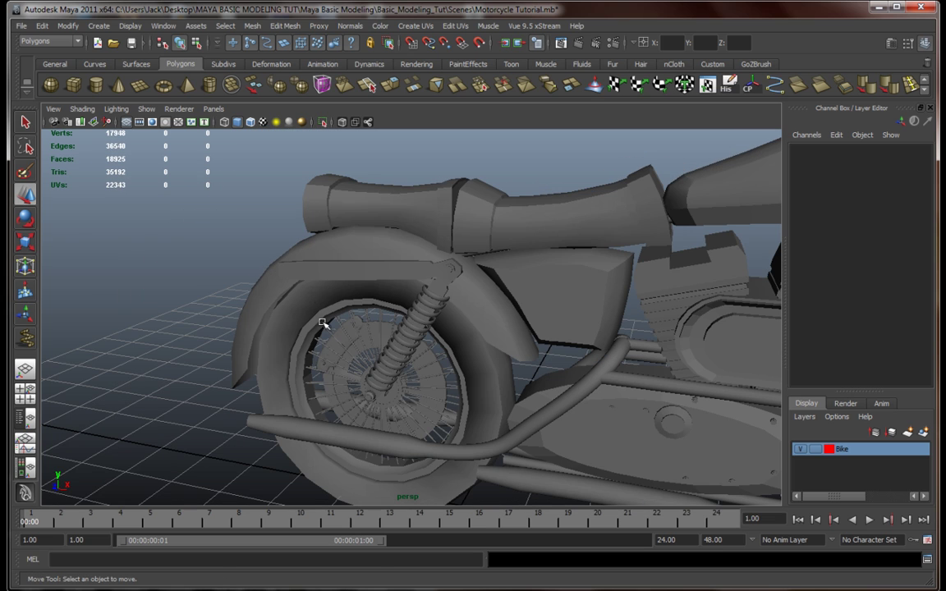
left_click(325, 273)
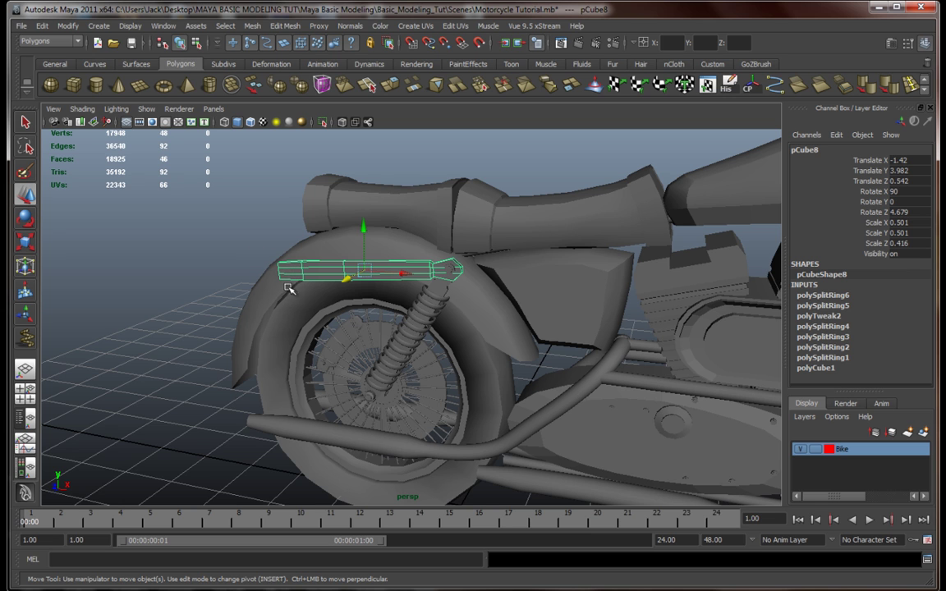
left_click_drag(415, 413, 435, 415, "alt")
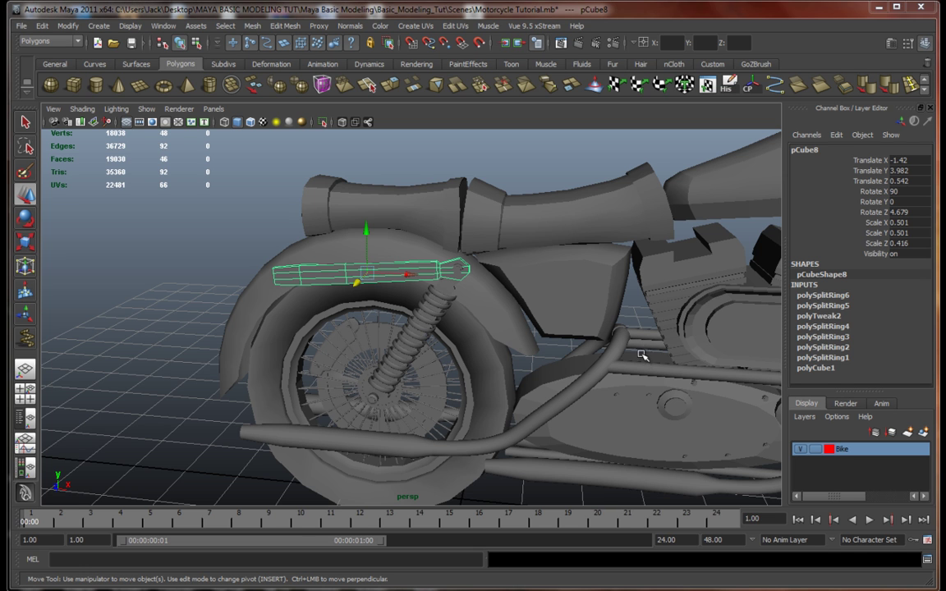
Duplicate the headlight's lens and housing together and move the copies back and away from the fork
left_click_drag(643, 351, 491, 323, "alt")
left_click(450, 300)
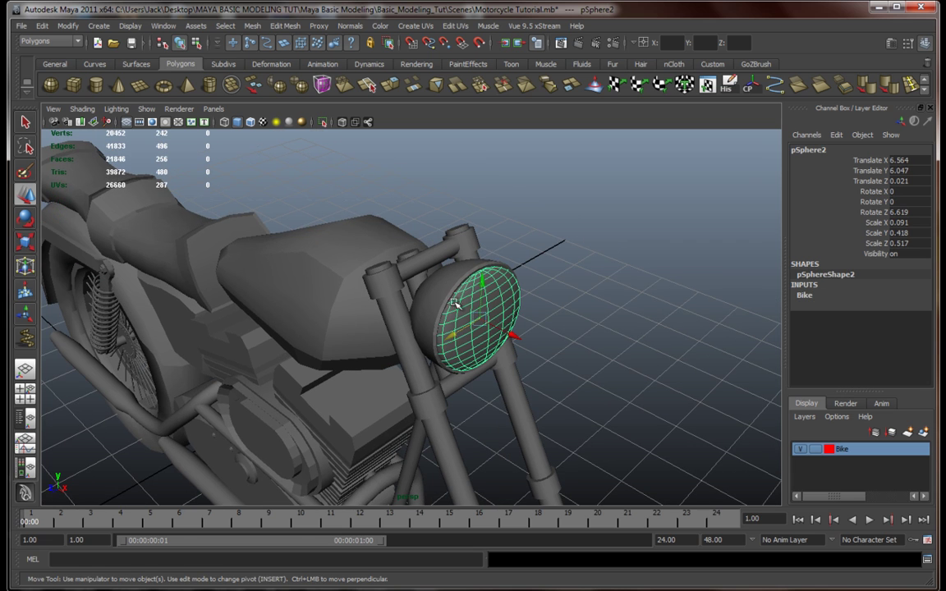
left_click(449, 335, "shift")
key("ctrl+d")
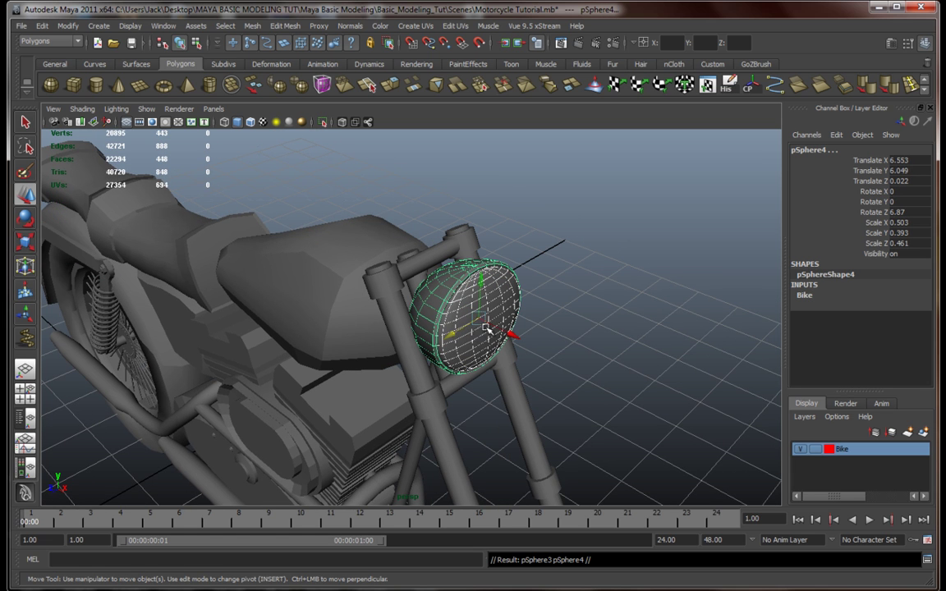
left_click_drag(457, 336, 419, 360)
Combine the duplicated lens and housing into one mesh and centre its pivot
left_click_drag(451, 367, 580, 338, "alt")
middle_click_drag(580, 338, 446, 339, "alt")
left_click(228, 90)
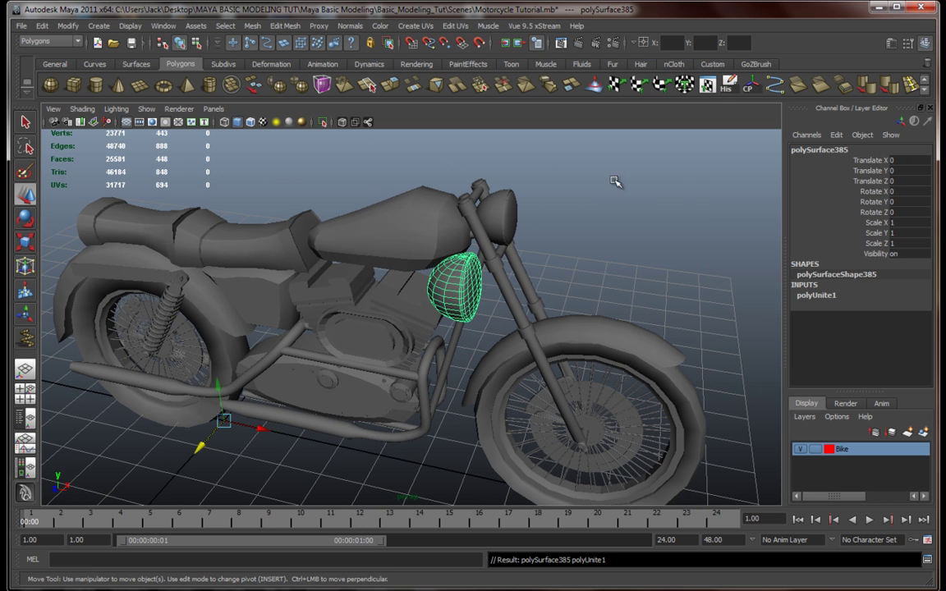
left_click(750, 87)
left_click_drag(566, 279, 526, 280, "alt")
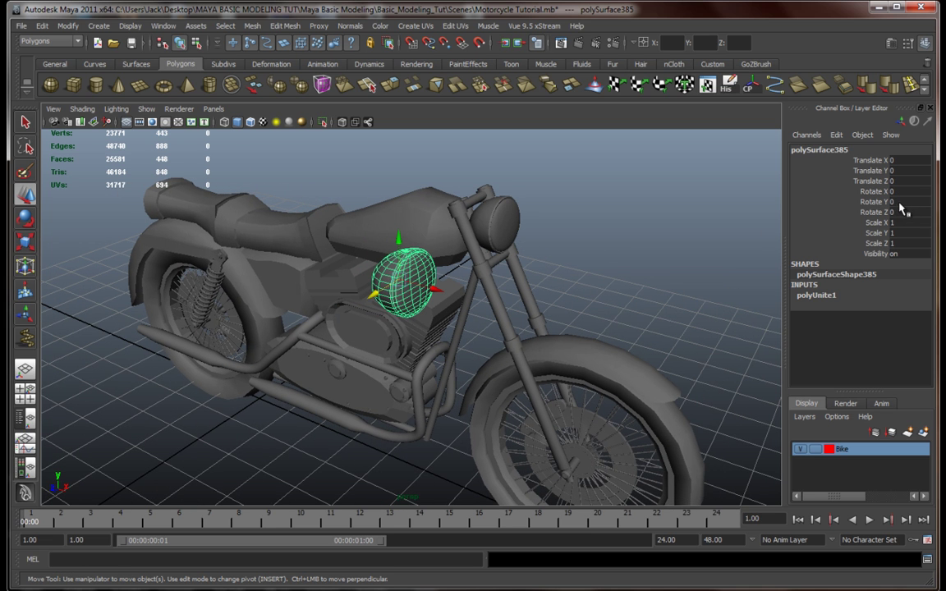
Turn the copied light to 180 in Rotate Y and move it rearward to about Translate X -6.406
key("Return")
left_click_drag(499, 385, 490, 371, "alt")
left_click_drag(545, 249, 571, 316)
left_click_drag(566, 238, 361, 275)
middle_click_drag(370, 276, 500, 293, "alt")
left_click_drag(500, 293, 490, 302, "alt")
Place the light at the fender bar's rear end in side view, at about Translate X -8.802, Y -2.098
key("space")
key("space")
scroll(328, 373, "down", 5)
middle_click_drag(368, 345, 330, 441, "alt")
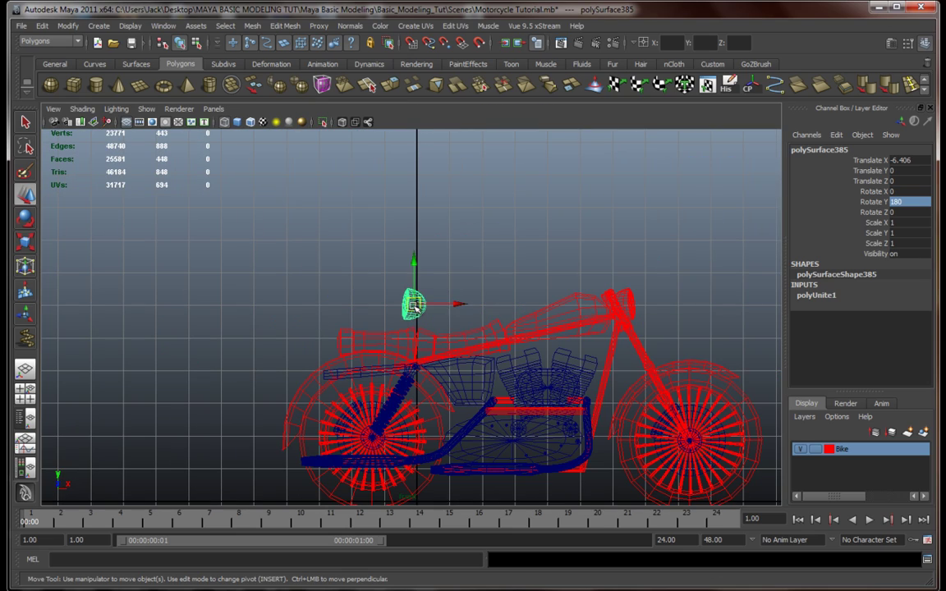
left_click_drag(415, 305, 345, 372)
scroll(390, 355, "up", 6)
middle_click_drag(344, 382, 421, 337, "alt")
left_click_drag(419, 323, 396, 328)
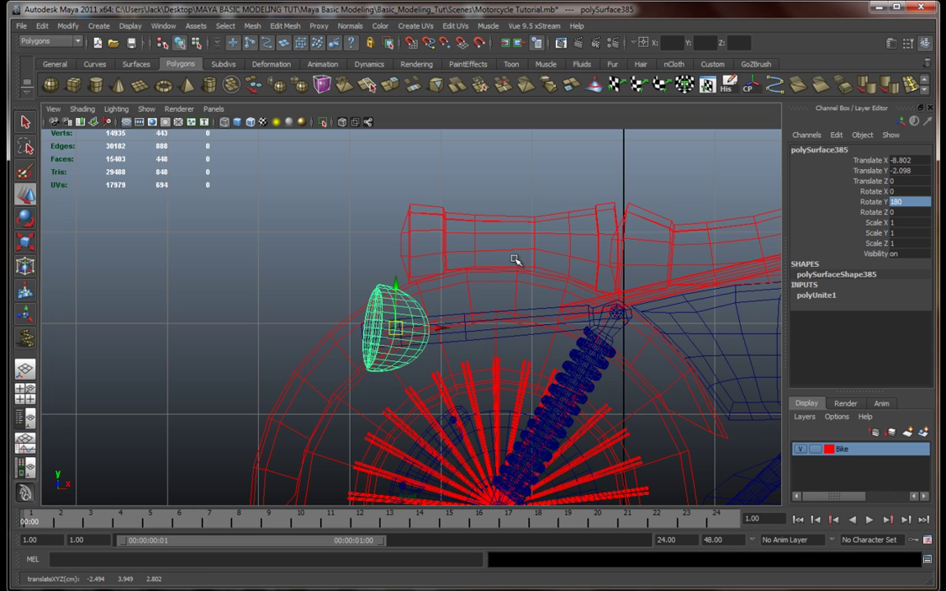
Move the light out to the side of the rear fender at about Translate Z -1.828
key("space")
key("space")
left_click_drag(355, 274, 417, 274)
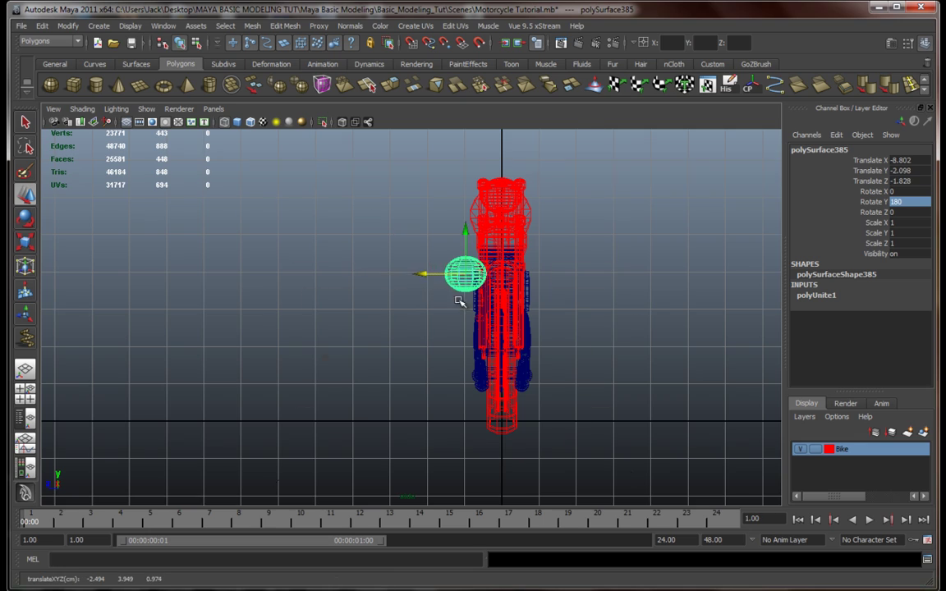
Scale the light into a small turn signal shape of about 0.643 in X, 0.321 in Y and 0.259 in Z
key("space")
key("space")
key("f")
key("r")
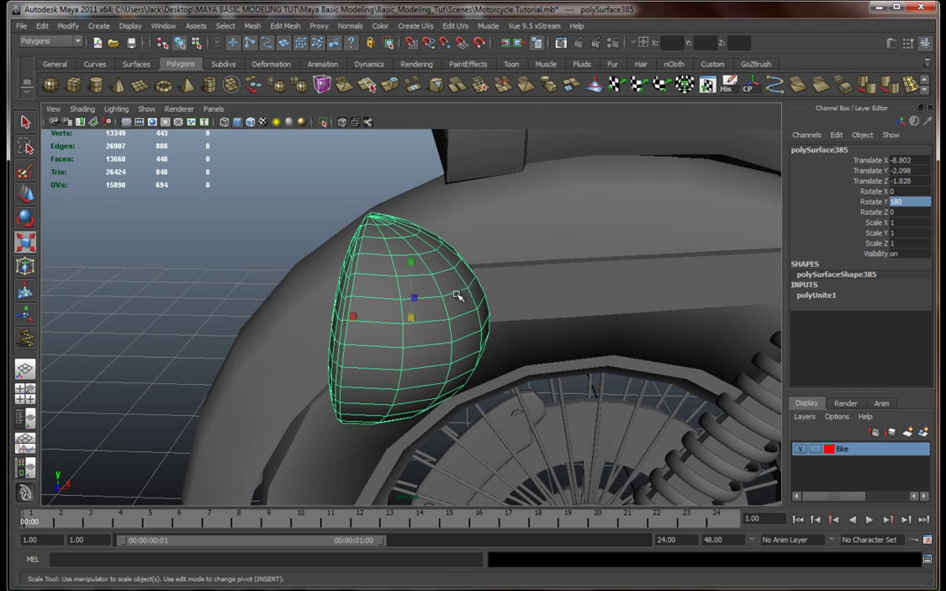
left_click_drag(458, 296, 583, 288, "alt")
middle_click_drag(415, 343, 521, 312, "alt")
left_click_drag(514, 289, 437, 292)
left_click_drag(455, 338, 535, 313, "alt")
left_click_drag(444, 284, 462, 288)
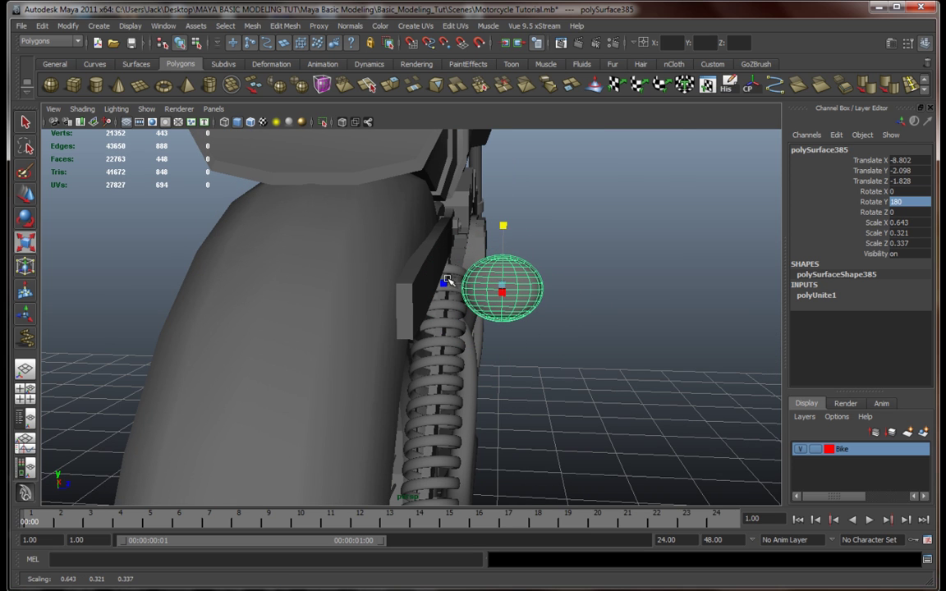
Tilt the light to about 6.705 in Rotate Z to follow the fender bar
left_click_drag(562, 289, 449, 307, "alt")
key("e")
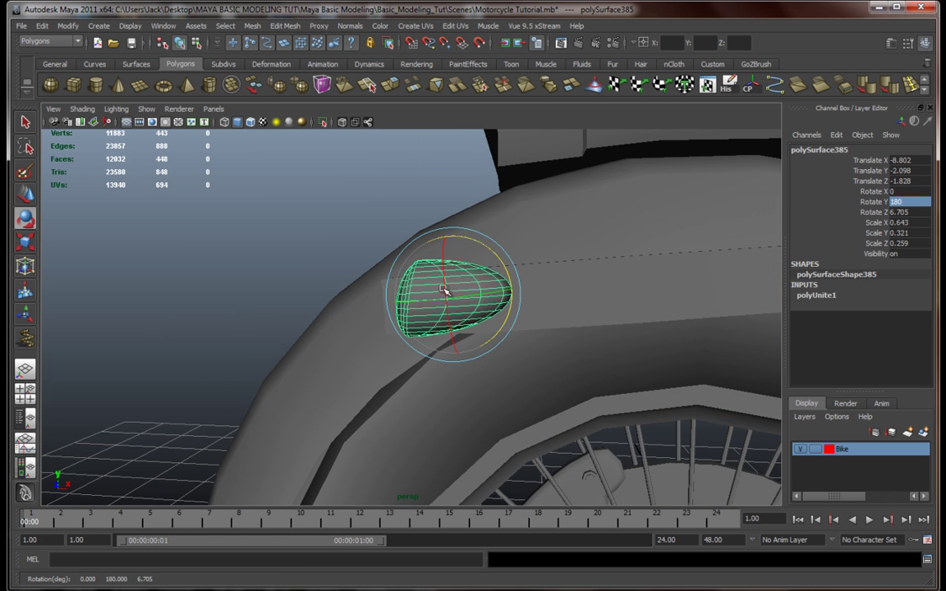
left_click_drag(443, 297, 538, 298, "alt")
left_click(236, 231)
Flatten the light vertically to a scale of about 0.257 in Y
left_click_drag(353, 331, 482, 323, "alt")
left_click(483, 323)
key("r")
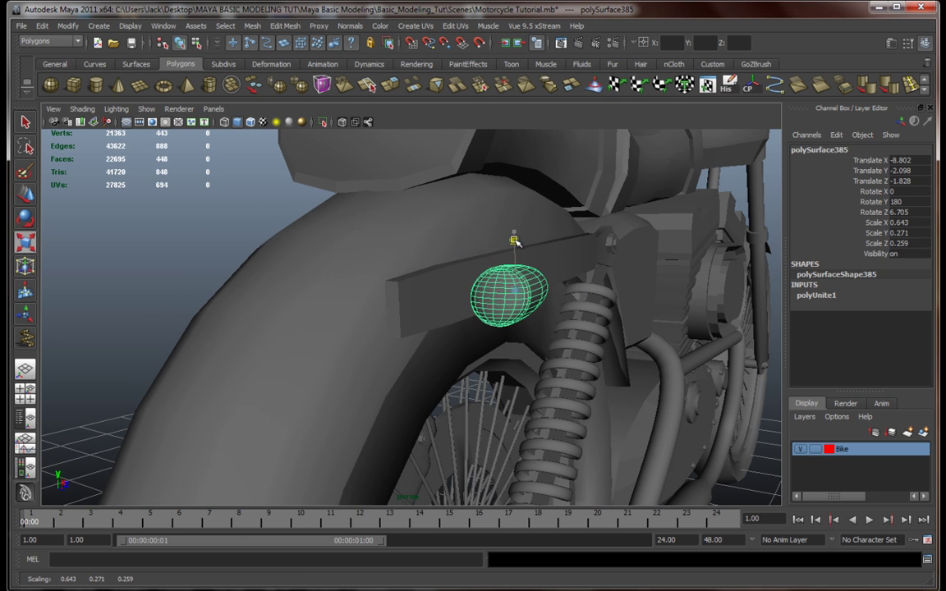
left_click_drag(484, 284, 523, 305, "alt")
left_click(309, 236)
Move the light onto the fender bar's rear end at about Translate X -9.136, Y -2.16, Z -2.186 and scale it to about Y 0.297, Z 0.274
left_click(441, 288)
key("w")
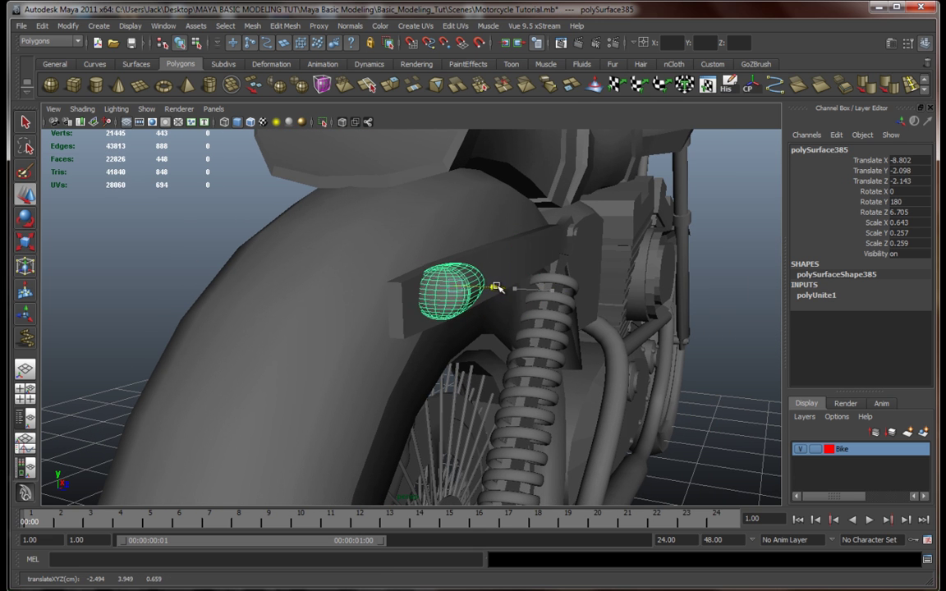
left_click_drag(499, 288, 444, 246, "alt")
left_click_drag(437, 298, 483, 311, "alt")
key("r")
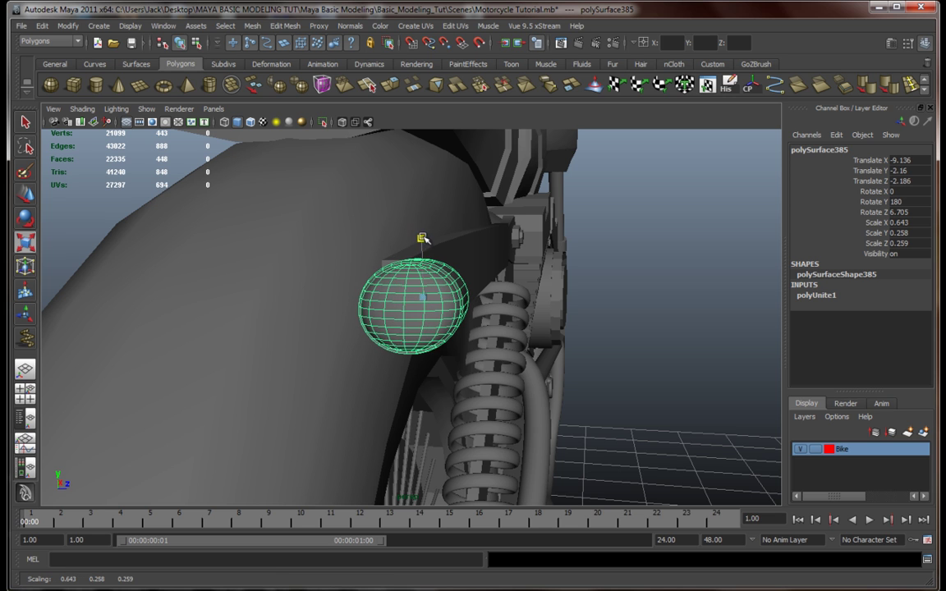
mouse_move(408, 281)
left_mouse_down("alt")
mouse_move(441, 287)
mouse_move(397, 265)
left_mouse_up("alt")
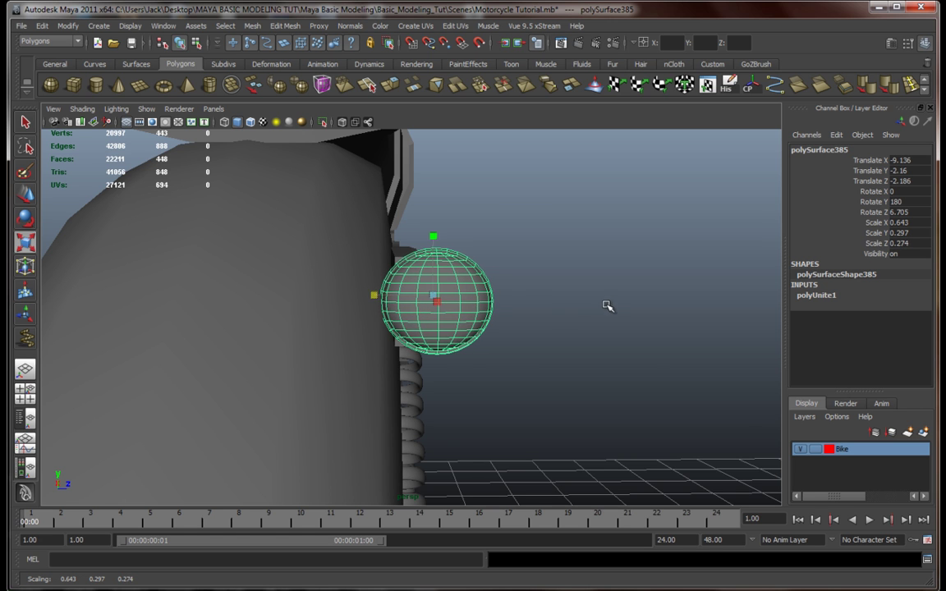
Enlarge the rear side light to a scale of about 0.697 in X, 0.322 in Y and 0.298 in Z
left_click(609, 301)
left_click_drag(609, 301, 502, 367, "alt")
scroll(468, 343, "down", 10)
scroll(443, 363, "up", 10)
left_click(403, 319)
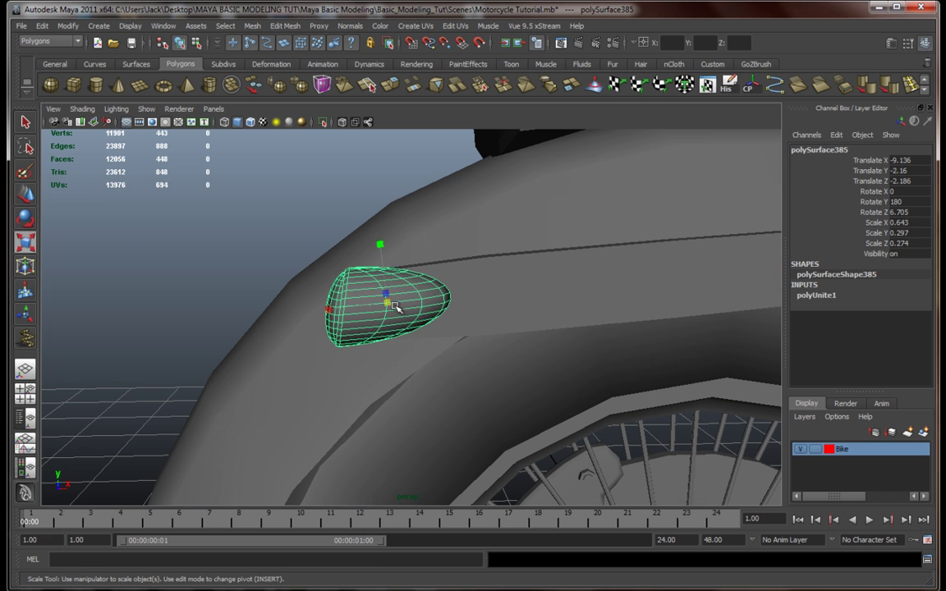
left_click(211, 215)
Combine the strut, coil spring, mounting bolt, fender bar and side light into a single mesh
left_click_drag(285, 363, 339, 369, "alt")
scroll(341, 370, "down", 10)
left_click_drag(429, 386, 374, 388, "alt")
scroll(374, 388, "up", 5)
scroll(472, 369, "up", 8)
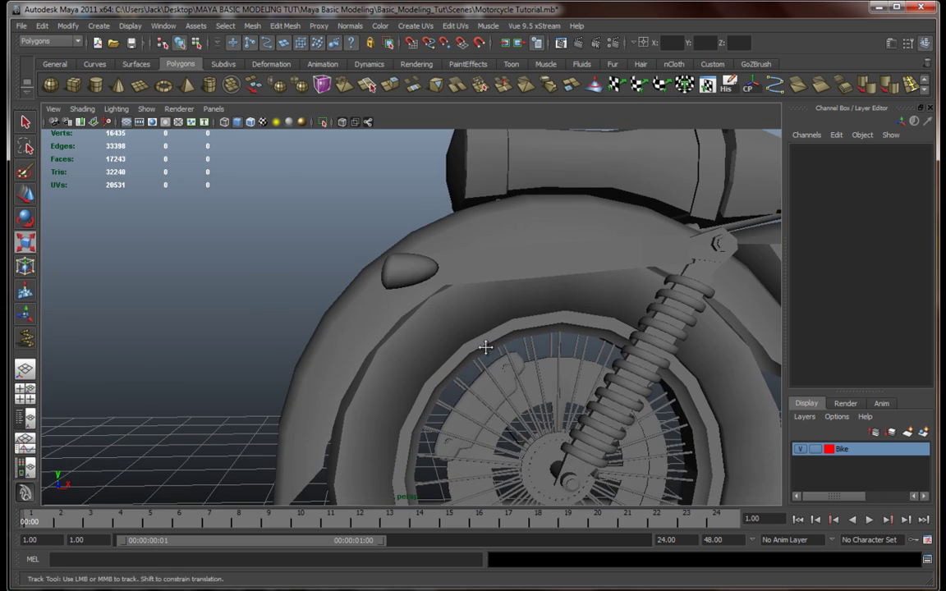
left_click_drag(463, 421, 422, 382, "alt")
left_click(458, 328)
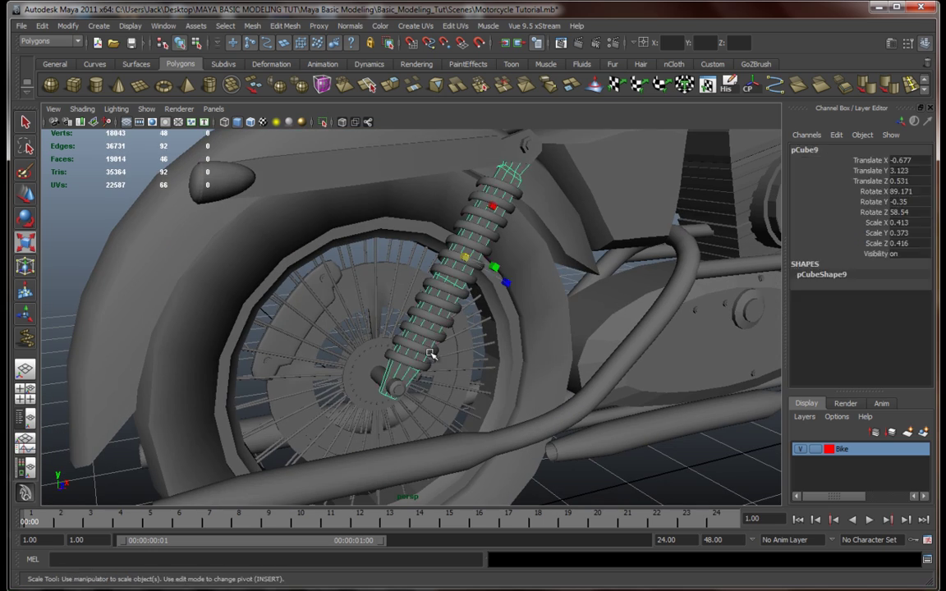
left_click(442, 318, "shift")
left_click_drag(505, 280, 522, 294, "alt")
left_click(526, 288)
left_click(234, 300)
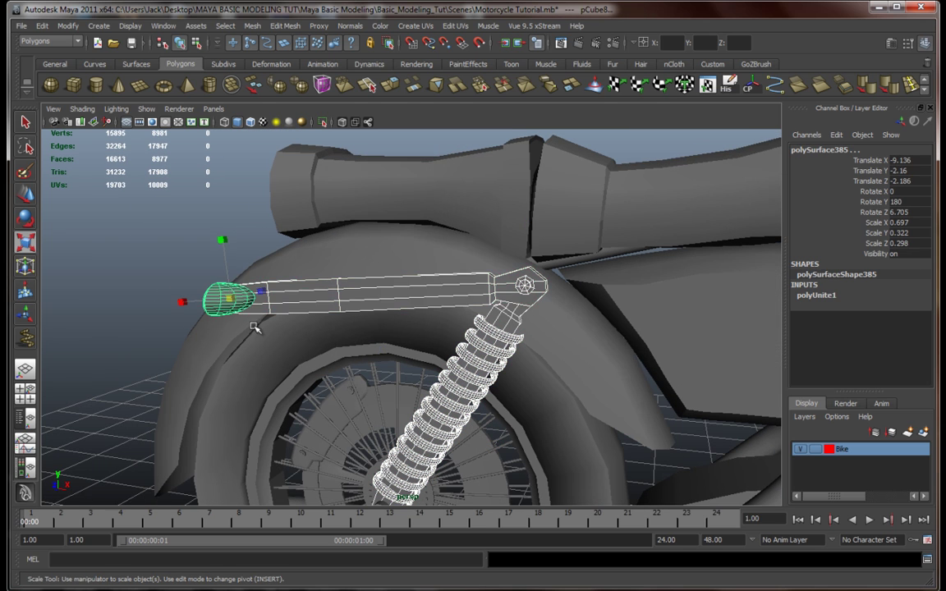
left_click_drag(258, 323, 419, 353, "alt")
left_click(233, 87)
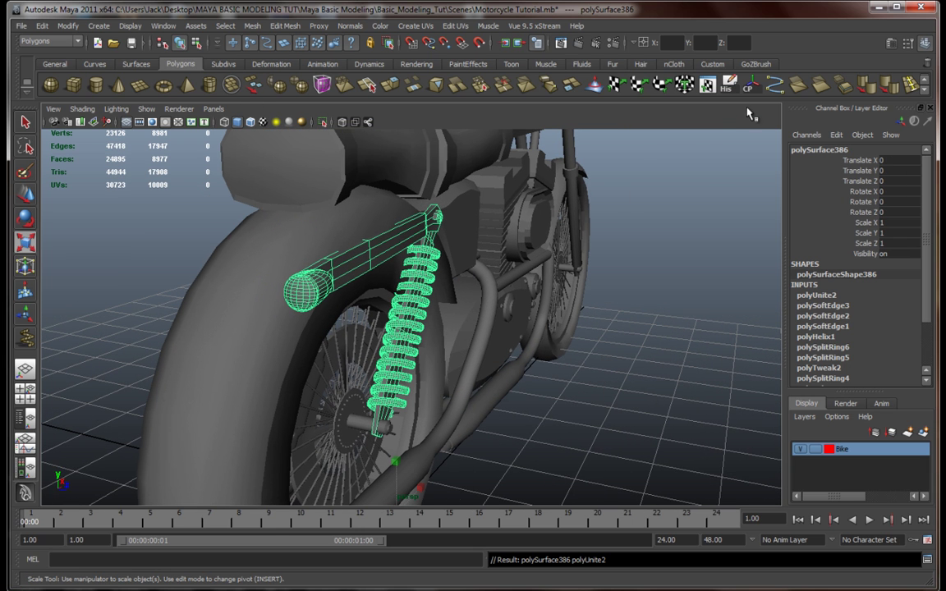
Duplicate the combined suspension mesh, pull it out to about Translate Z 2.384 and mirror it with Scale Z -1
key("ctrl+d")
key("w")
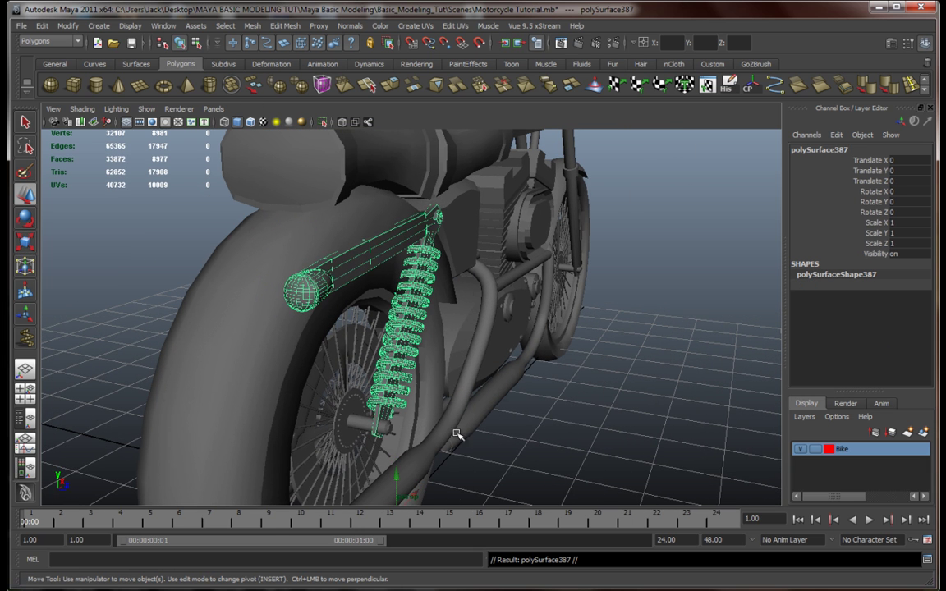
middle_click_drag(462, 416, 474, 353, "alt")
left_click_drag(446, 474, 771, 133)
left_click_drag(519, 365, 854, 305, "alt")
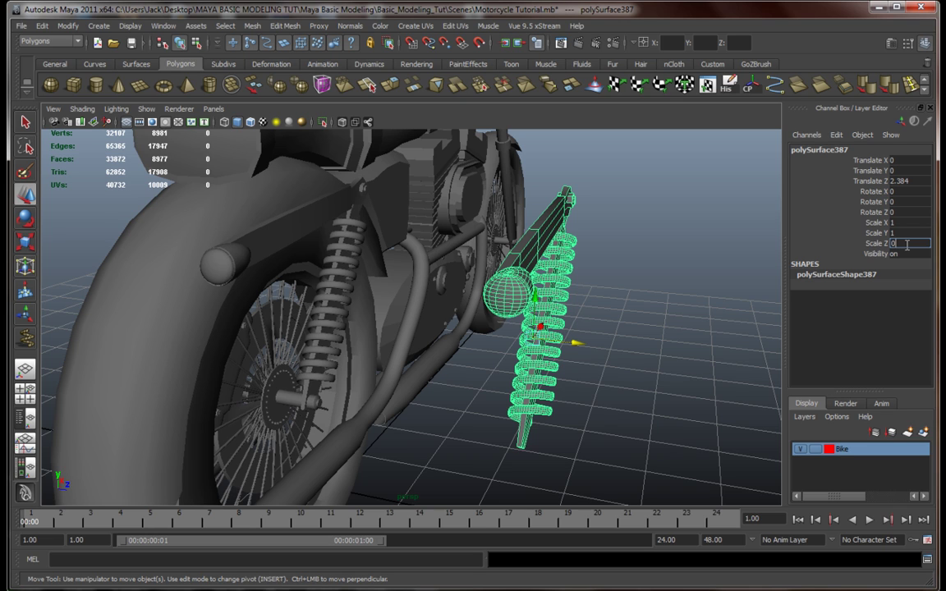
key("Return")
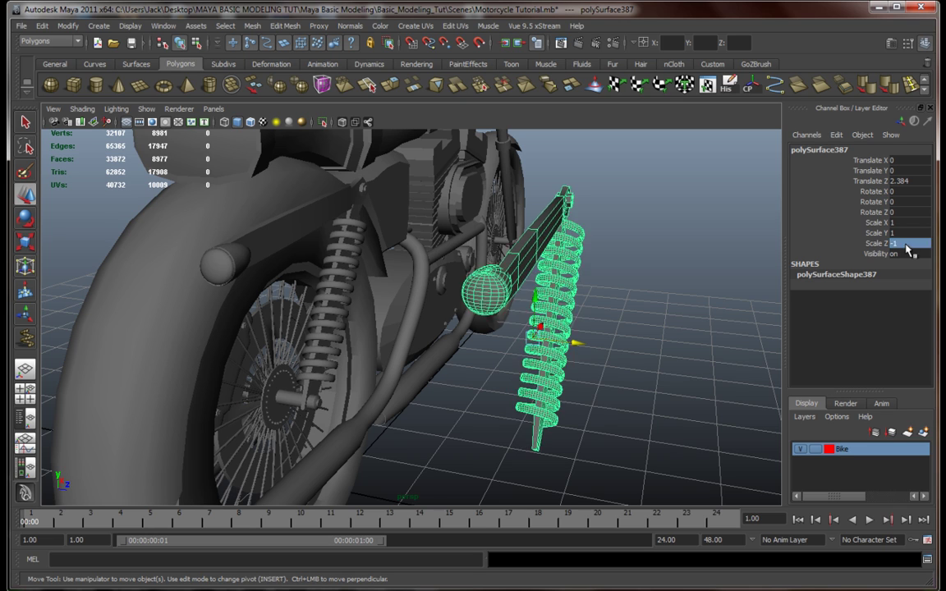
Move the mirrored suspension to the opposite side of the rear wheel at about Translate Z -1.096
left_click_drag(741, 296, 286, 328, "alt")
left_click_drag(210, 321, 260, 318)
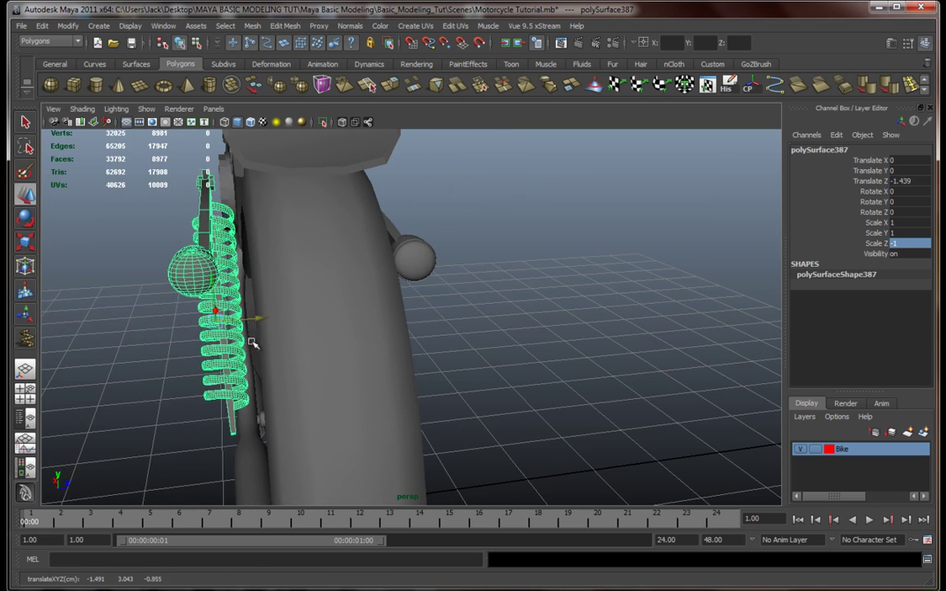
left_click_drag(249, 355, 320, 345, "alt")
middle_click_drag(320, 344, 331, 306, "alt")
mouse_move(328, 312)
left_mouse_down("alt")
mouse_move(234, 363)
mouse_move(215, 360)
mouse_move(371, 310)
mouse_move(359, 314)
mouse_move(376, 326)
mouse_move(363, 333)
mouse_move(387, 333)
mouse_move(323, 331)
left_mouse_up("alt")
key("space")
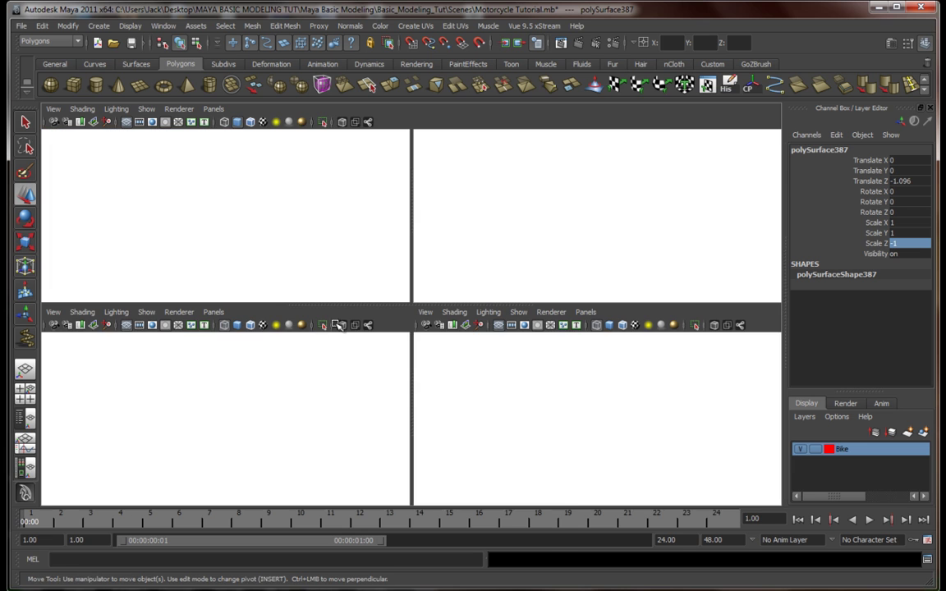
Examine in the front and top views how the two suspension assemblies line up around the bike's centre line
key("space")
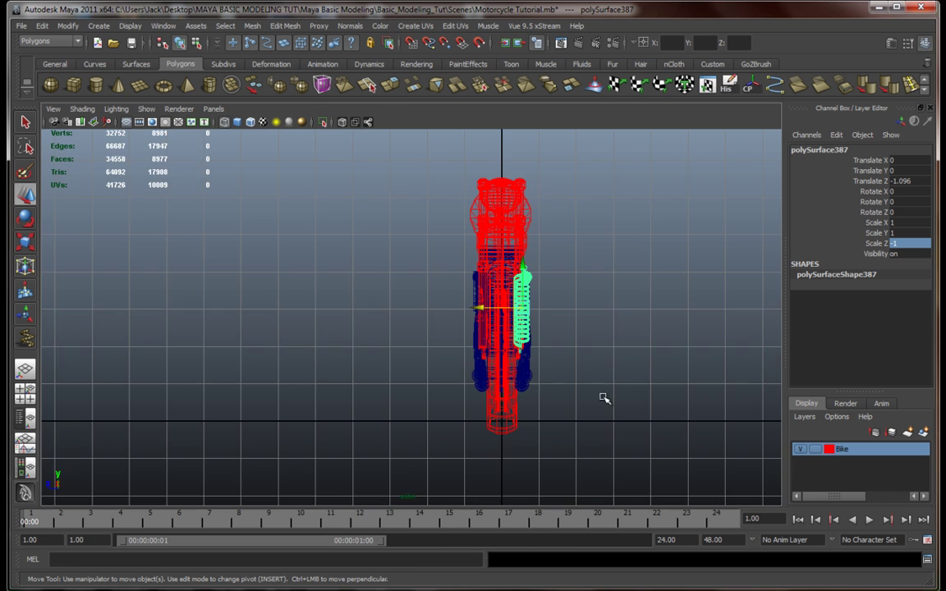
key("space")
key("space")
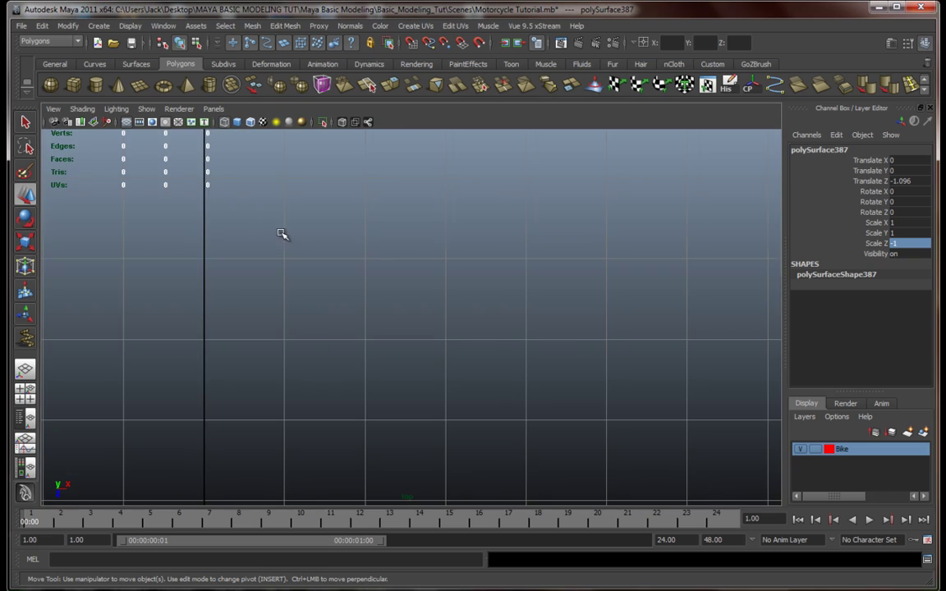
key("a")
scroll(372, 267, "up", 5)
middle_click_drag(373, 268, 388, 317, "alt")
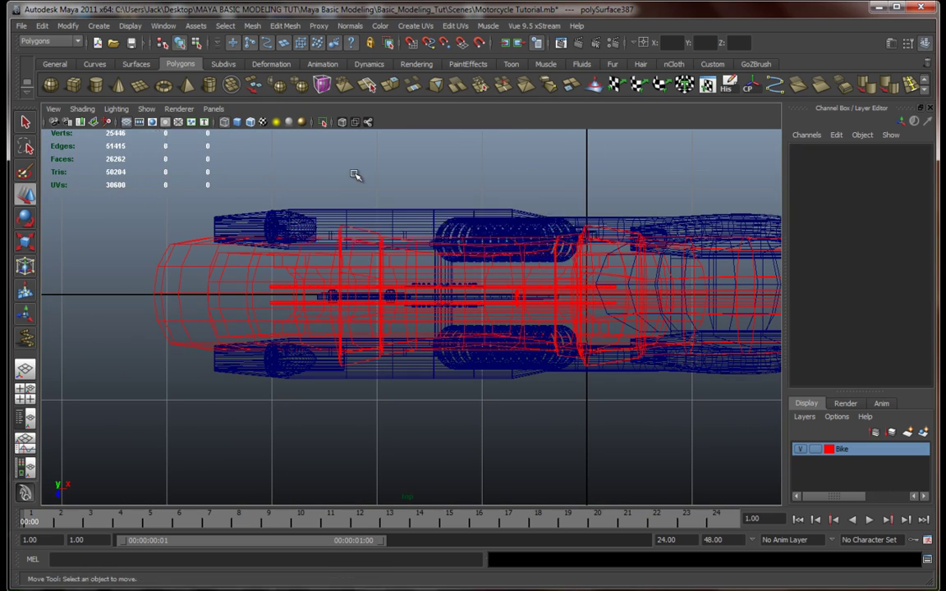
left_click(473, 231)
left_click(469, 354)
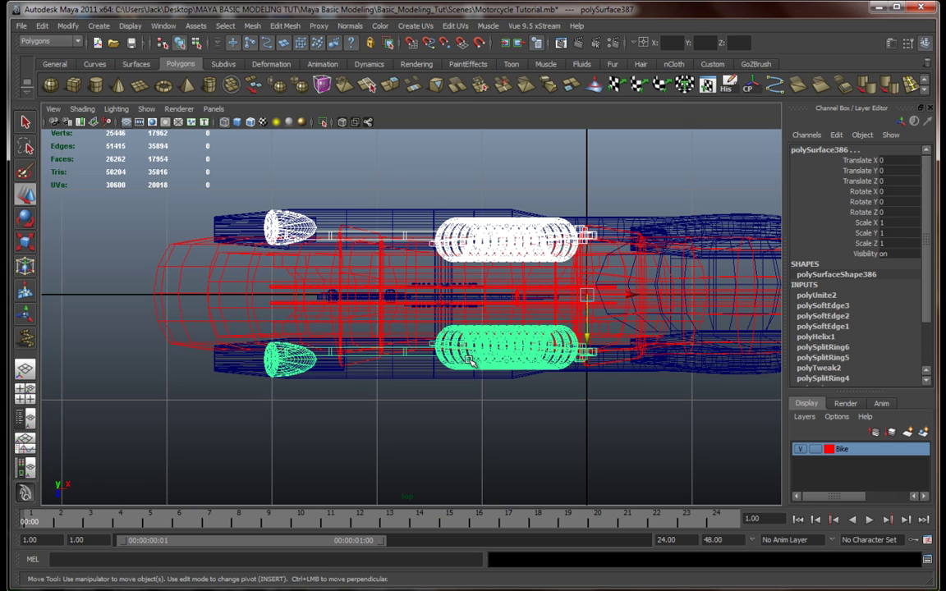
left_click(408, 170)
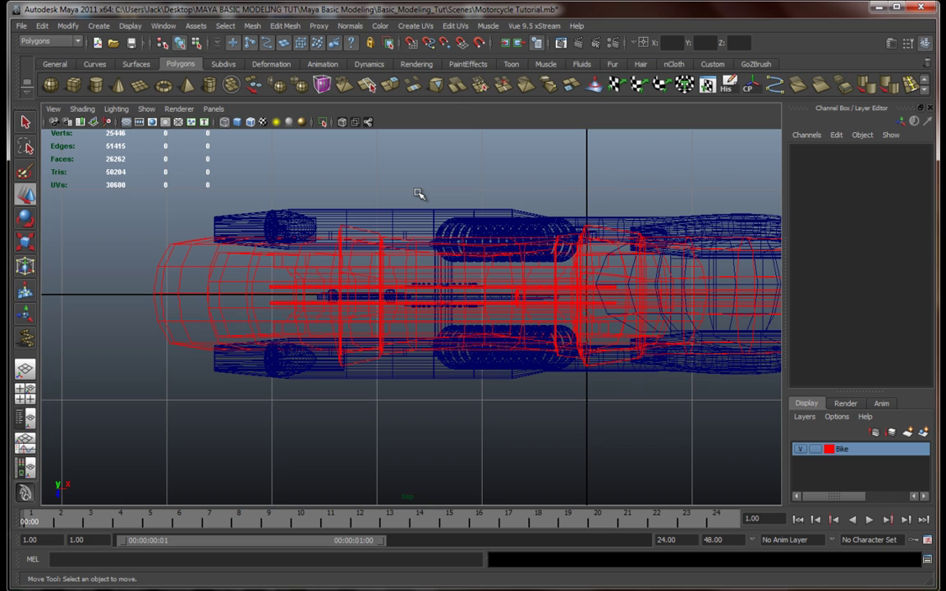
key("space")
key("space")
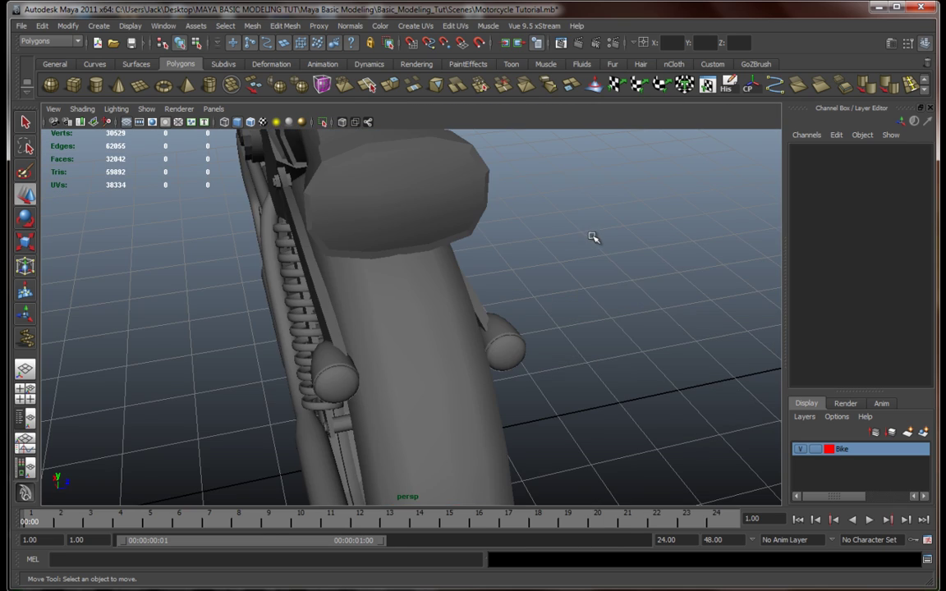
Examine the bike's rear end from several angles with both suspension assemblies and side lights in place
left_click_drag(593, 238, 438, 215, "alt")
middle_click_drag(482, 239, 513, 289, "alt")
scroll(513, 289, "down", 4)
left_click_drag(514, 289, 469, 289, "alt")
middle_click_drag(469, 289, 558, 272, "alt")
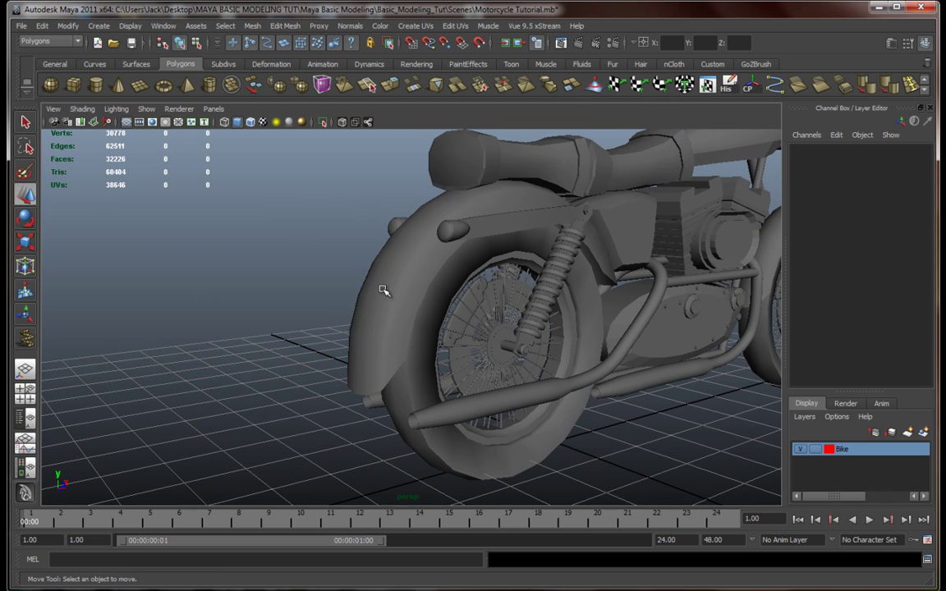
left_click_drag(518, 330, 469, 331, "alt")
scroll(469, 332, "down", 5)
middle_click_drag(472, 320, 435, 285, "alt")
left_click_drag(435, 285, 500, 340, "alt")
middle_click_drag(517, 383, 511, 330, "alt")
left_click_drag(511, 330, 542, 352, "alt")
Draw a thin, flat polygon cube on the ground beside the bike as a licence plate
scroll(542, 352, "down", 5)
middle_click_drag(517, 335, 490, 337, "alt")
scroll(490, 341, "up", 6)
left_click_drag(491, 341, 486, 350, "alt")
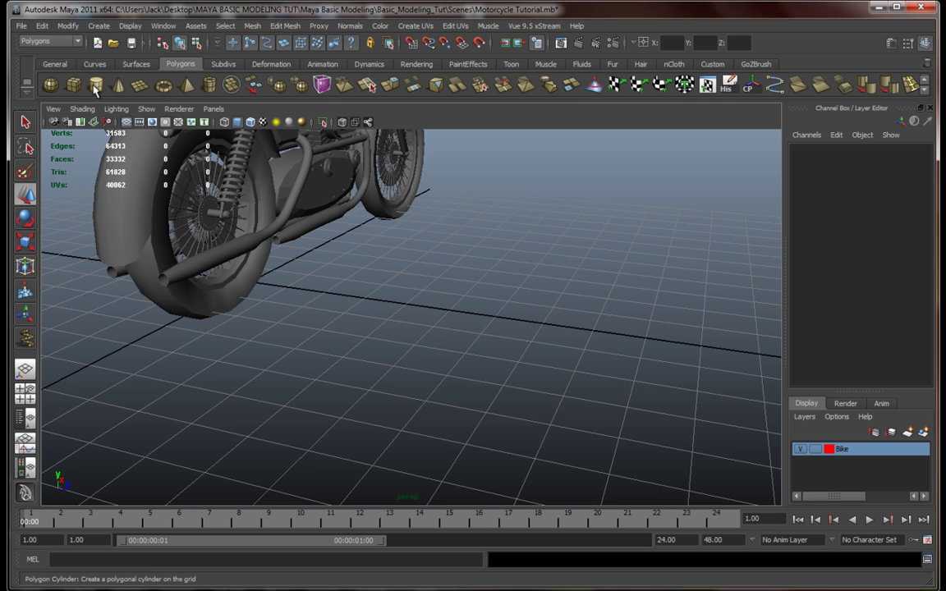
right_click_drag(432, 325, 431, 397, "shift")
left_click_drag(431, 397, 470, 403)
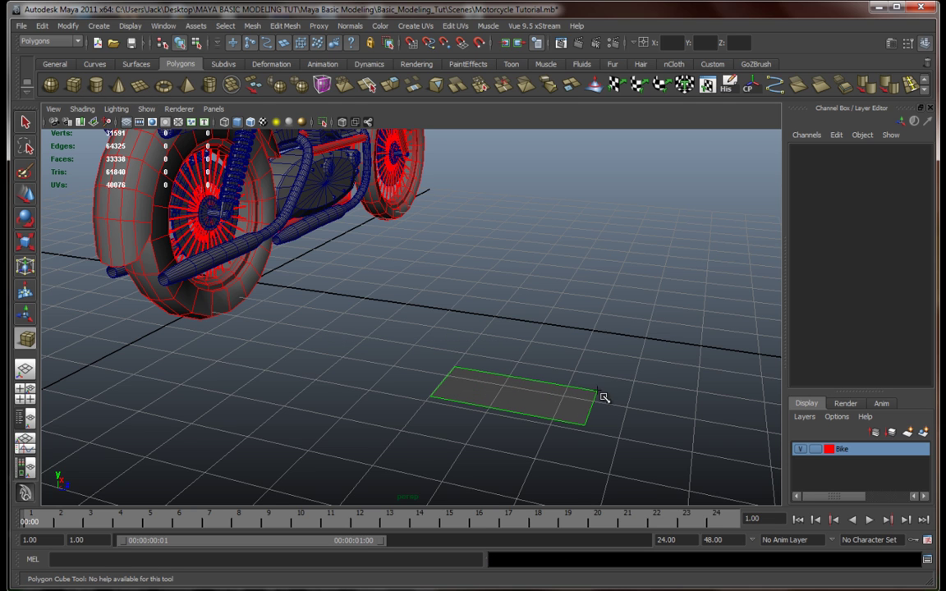
left_click_drag(570, 395, 570, 394)
middle_click_drag(585, 435, 507, 382, "alt")
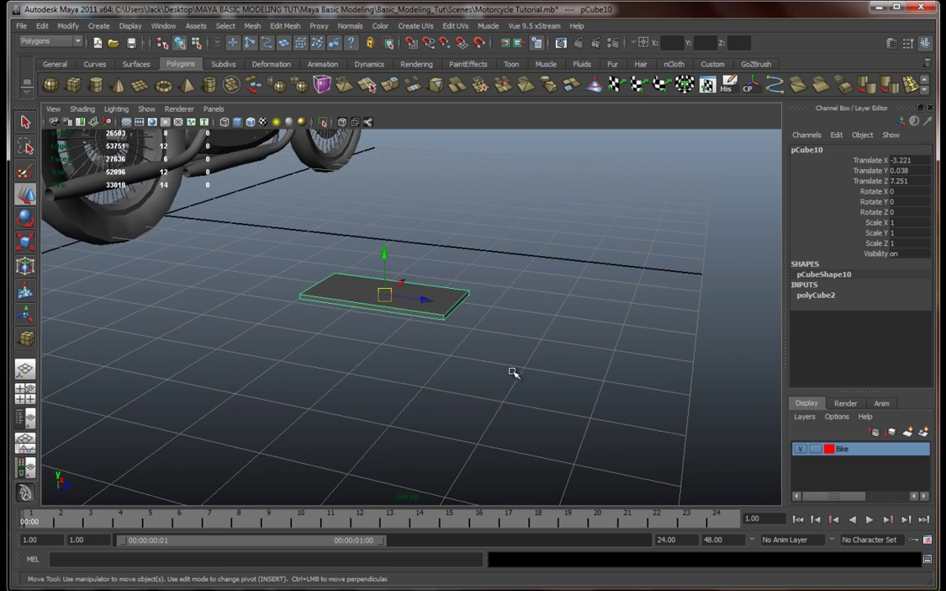
Narrow the plate to about 0.652 in Scale Z and stand it upright with Rotate Z 90
scroll(508, 381, "up", 5)
left_click_drag(507, 382, 448, 321, "alt")
scroll(510, 385, "down", 5)
key("r")
left_click_drag(467, 340, 447, 333, "alt")
middle_click_drag(448, 333, 450, 380, "alt")
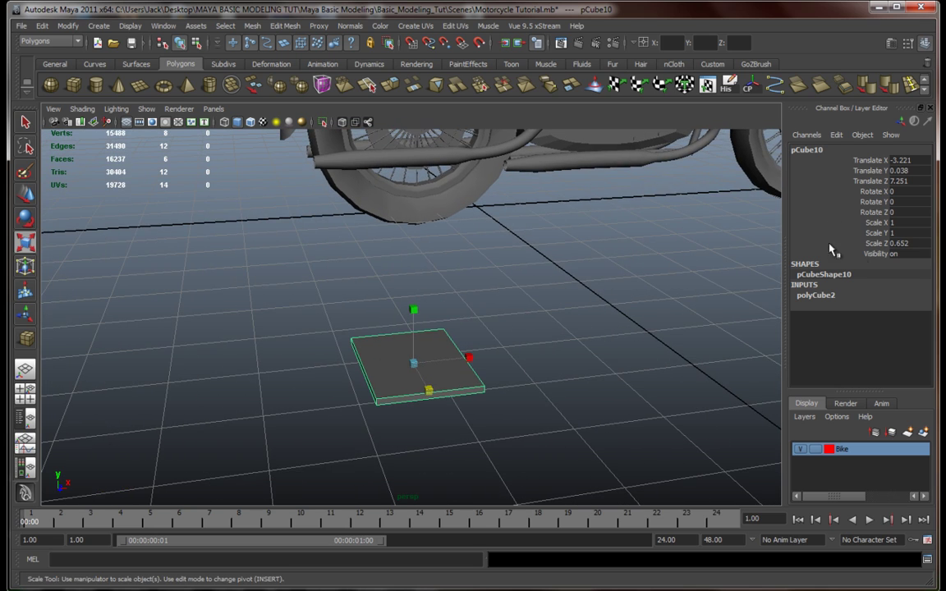
left_click_drag(591, 326, 541, 324, "alt")
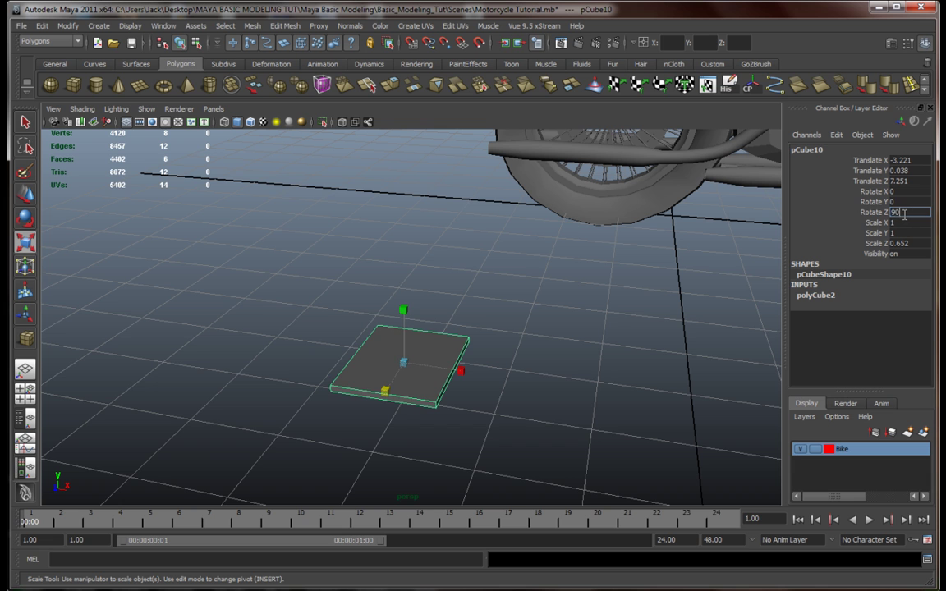
key("Return")
Move the plate behind the rear fender to about Translate X -3.696, Y 3.643 and Z 0.01
left_click_drag(676, 239, 428, 382, "alt")
key("space")
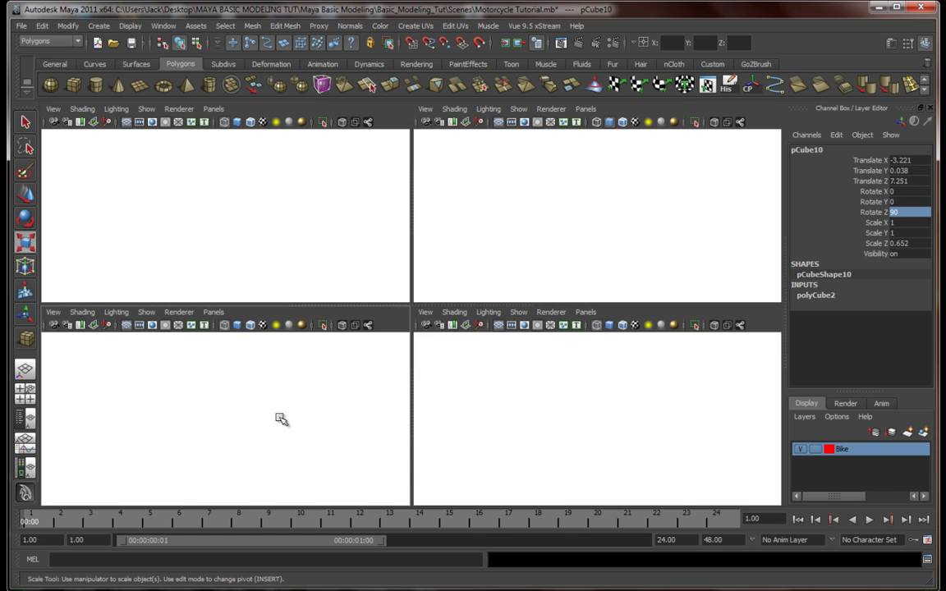
key("space")
key("w")
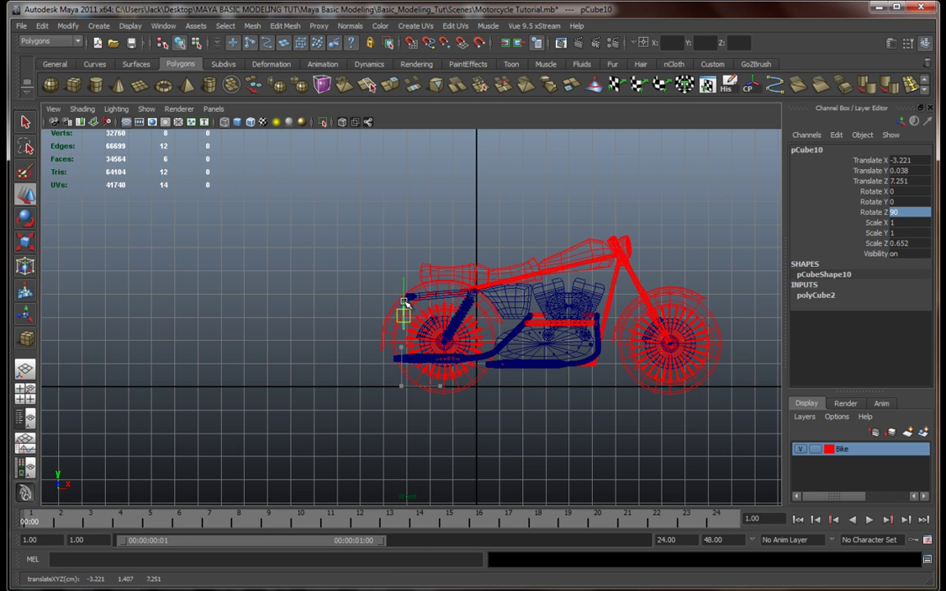
key("space")
key("space")
left_click_drag(201, 288, 323, 288)
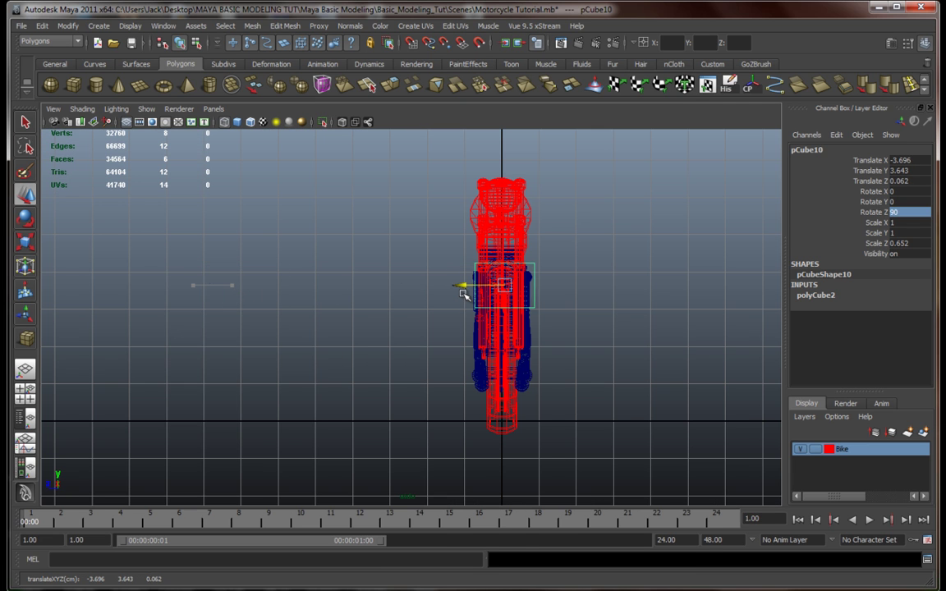
key("space")
key("space")
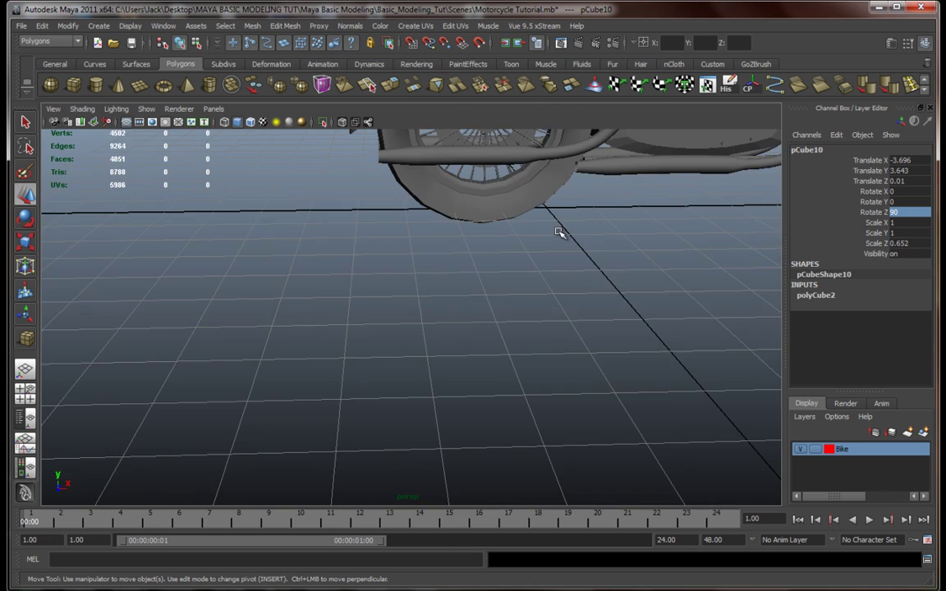
Scale the plate down to about 0.546 in X and Y and 0.356 in Z, and lower it to about Translate Y 3.598
key("f")
left_click_drag(496, 300, 412, 297, "alt")
key("r")
key("w")
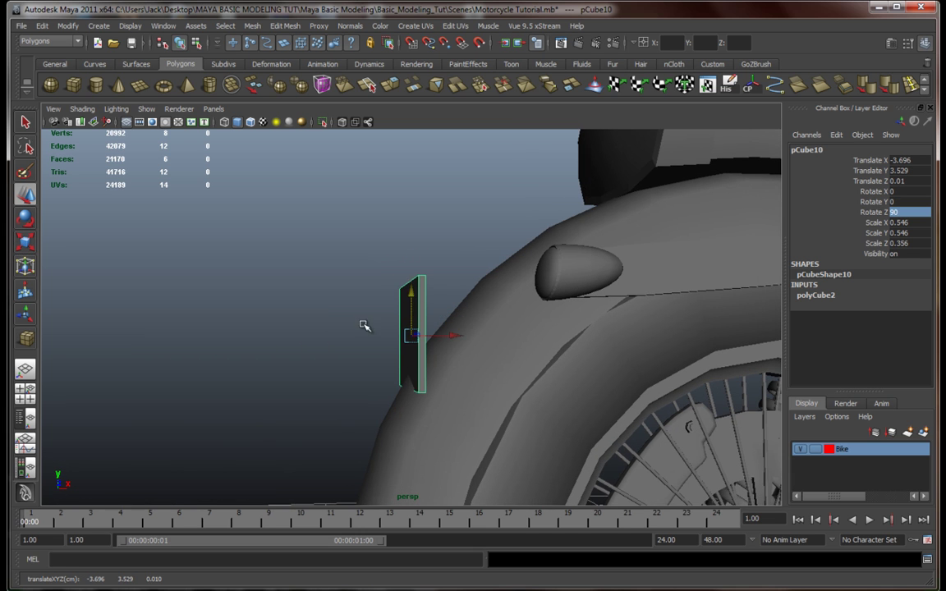
left_click_drag(358, 333, 394, 372, "alt")
scroll(395, 372, "up", 3)
Extrude the plate's two large faces and scale them in slightly to leave a narrow border
right_click_drag(364, 311, 367, 342)
left_click(381, 356)
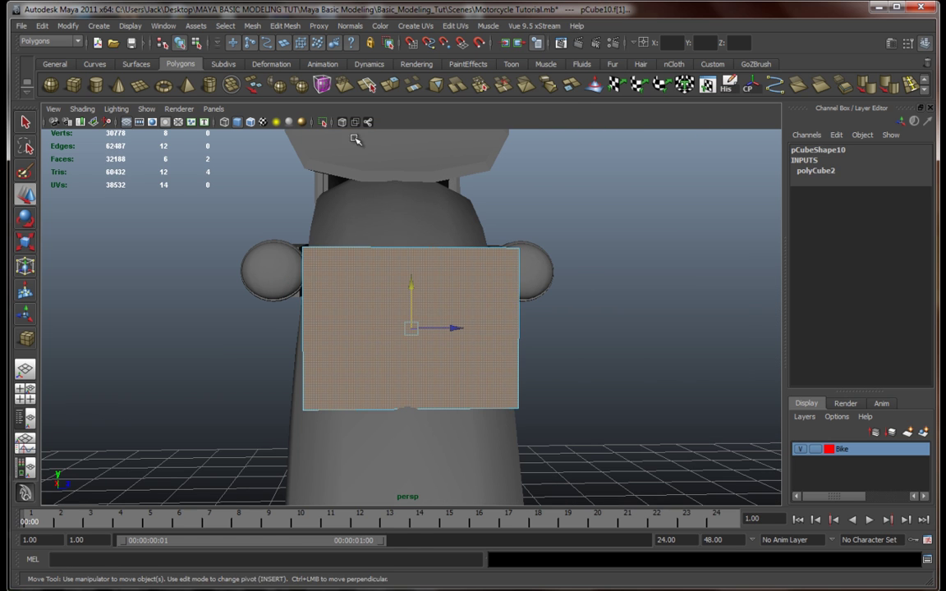
left_click(389, 86)
key("r")
mouse_move(409, 329)
left_mouse_down()
mouse_move(353, 337)
mouse_move(375, 359)
left_mouse_up()
Extrude the inset plate faces again, shift them slightly toward the fender and return to object selection
left_click(388, 84)
key("w")
left_click_drag(443, 323, 447, 321)
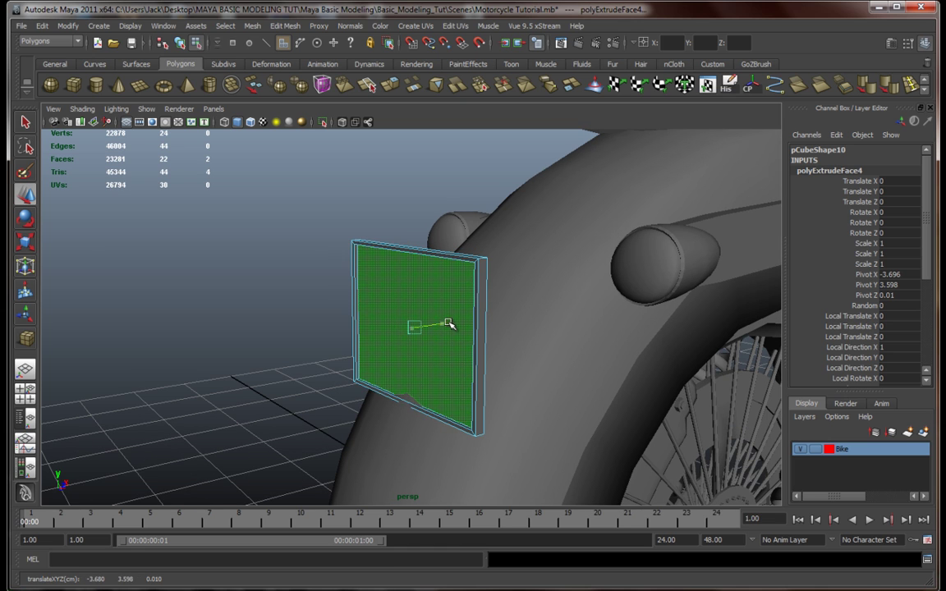
left_click(256, 331)
left_click_drag(255, 331, 427, 330, "alt")
right_click_drag(424, 319, 461, 303)
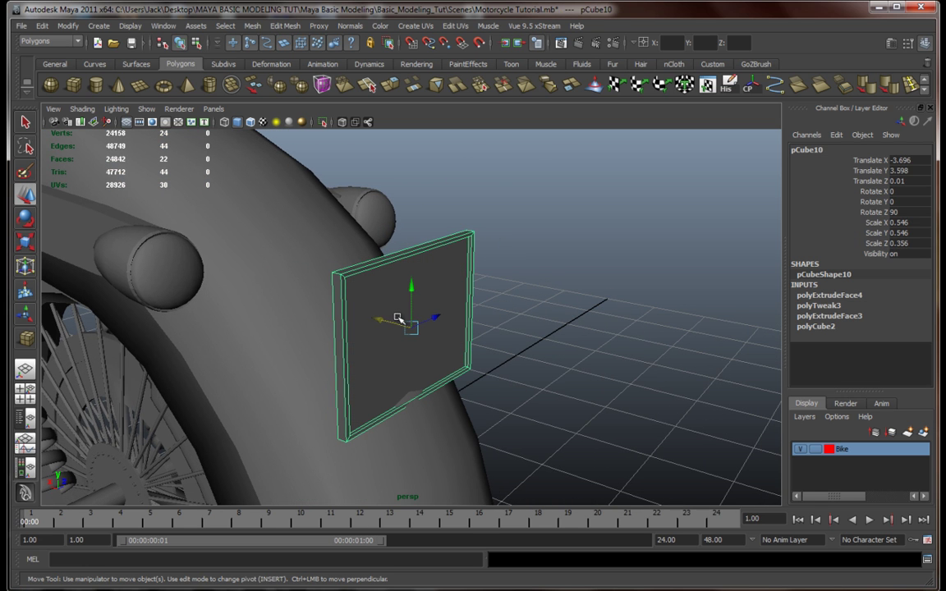
Tilt the plate to about Rotate Z 83.535 and position it behind the fender at about Translate X -3.702
left_click_drag(382, 321, 286, 305)
key("e")
left_click_drag(361, 331, 376, 281, "alt")
key("ctrl+z")
left_click_drag(420, 371, 283, 359, "alt")
key("w")
scroll(282, 359, "down", 10)
scroll(282, 364, "up", 8)
Reduce the plate's height to about 0.469 in Scale X and lower it slightly to about Translate Y 3.566
left_click(387, 343)
key("r")
left_click_drag(415, 270, 414, 277)
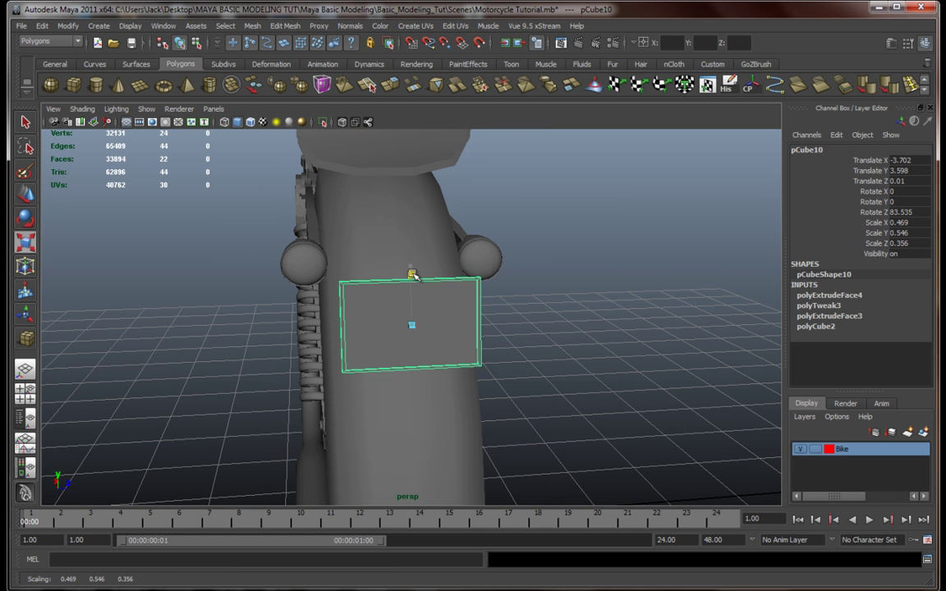
key("w")
left_click_drag(413, 321, 541, 302, "alt")
left_click_drag(443, 344, 418, 333, "alt")
left_click(562, 318)
left_click_drag(562, 318, 359, 343, "alt")
left_click(414, 333)
left_click_drag(413, 333, 512, 349, "alt")
Duplicate the plate, move the copy toward the fender to about Translate X -3.453 and set its Rotate Z to 0
key("ctrl+d")
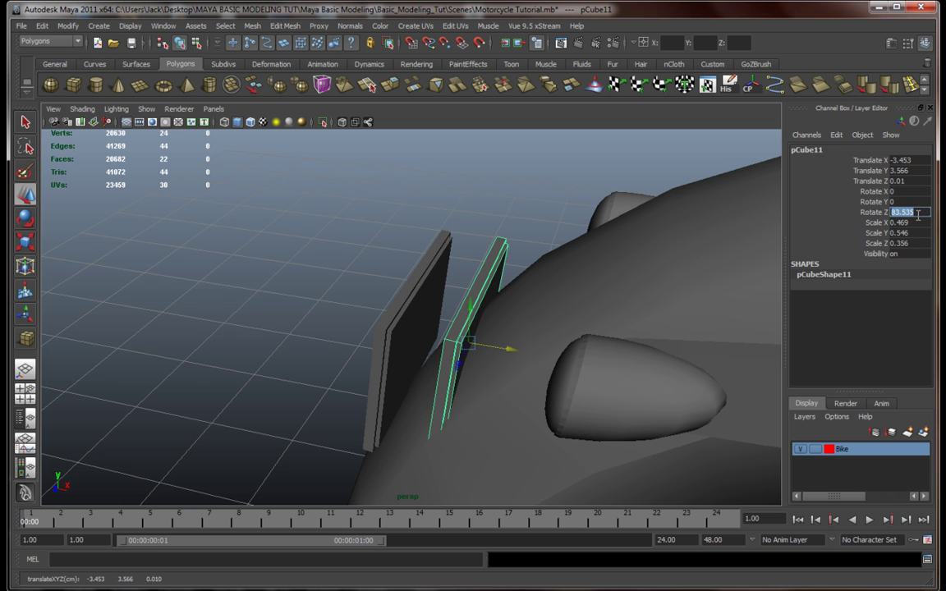
type("0")
key("Return")
left_click_drag(594, 333, 460, 365, "alt")
Shape the copy into a small bracket scaled about 0.254 in X and 0.106 in Z, tilted to about Rotate Z -24.595
key("r")
left_click_drag(461, 367, 449, 365, "alt")
scroll(449, 366, "up", 4)
middle_click_drag(444, 370, 391, 347, "alt")
key("e")
left_click_drag(363, 221, 435, 258, "alt")
left_click_drag(395, 292, 370, 263, "alt")
key("w")
left_click_drag(444, 262, 463, 263)
left_click_drag(444, 315, 448, 282, "alt")
key("r")
left_click_drag(446, 283, 423, 300, "alt")
Move the bracket between the plate and the fender at about Translate X -3.548 and keep it selected
key("w")
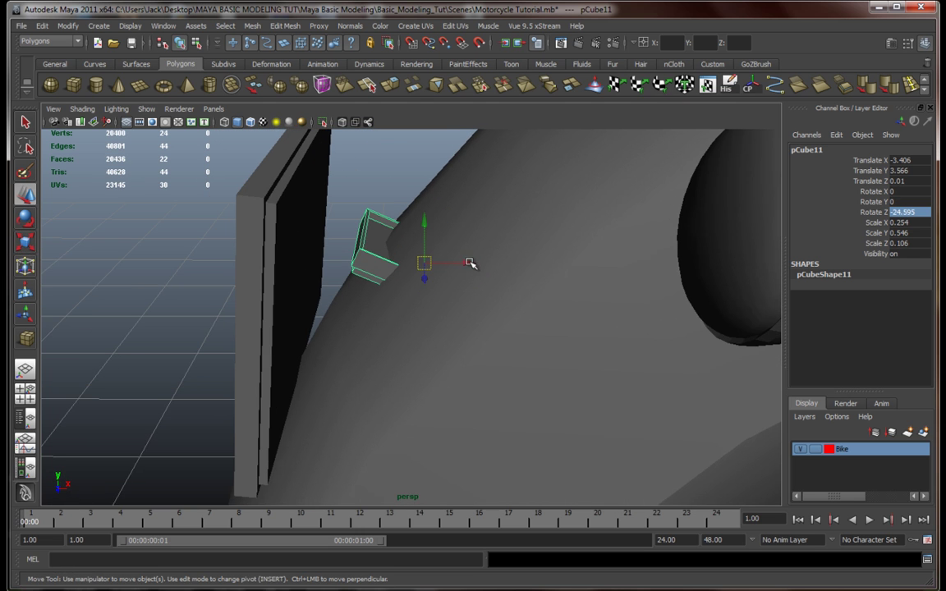
left_click_drag(464, 262, 329, 395)
left_click(425, 386)
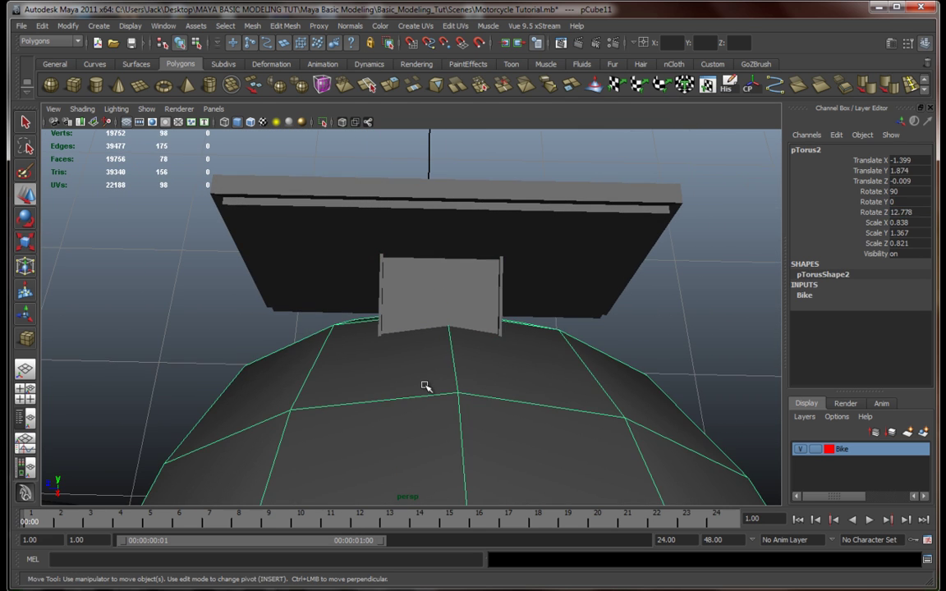
left_click(428, 305)
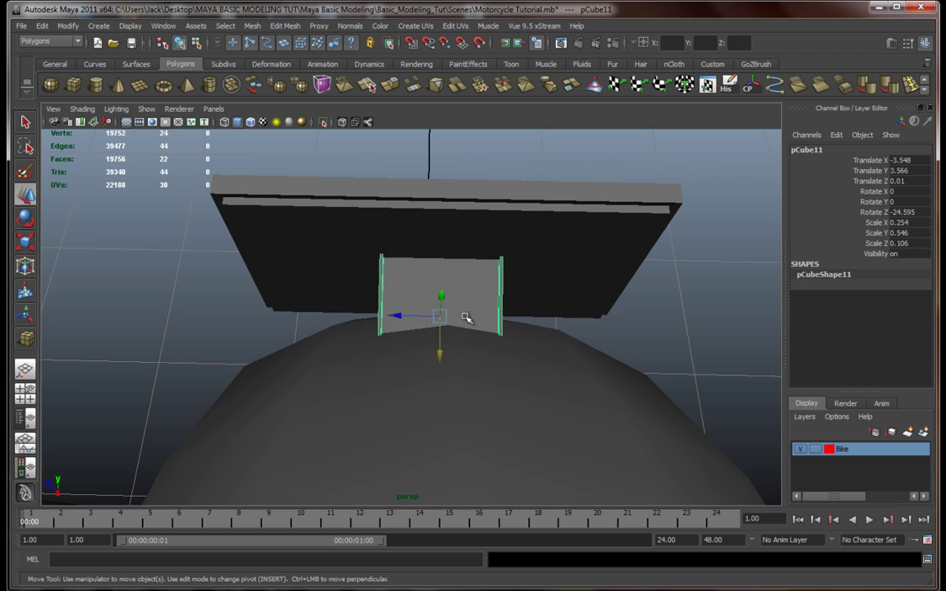
Select the plate together with the bracket and move both toward the fender, with the plate at about Translate X -3.702
left_click(428, 237, "shift")
left_click_drag(397, 373, 358, 297, "alt")
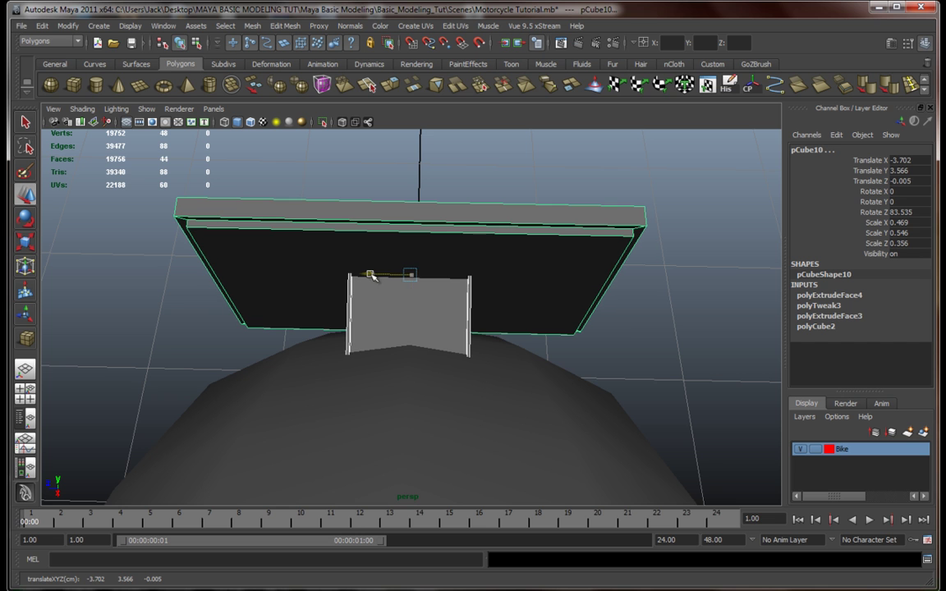
left_click(419, 421)
left_click(179, 339)
Examine how the licence plate and bracket sit on the rear fender from several angles and distances
left_click_drag(181, 396, 459, 356, "alt")
scroll(460, 356, "down", 6)
left_click_drag(406, 371, 331, 392, "alt")
scroll(338, 338, "up", 6)
left_click(390, 211)
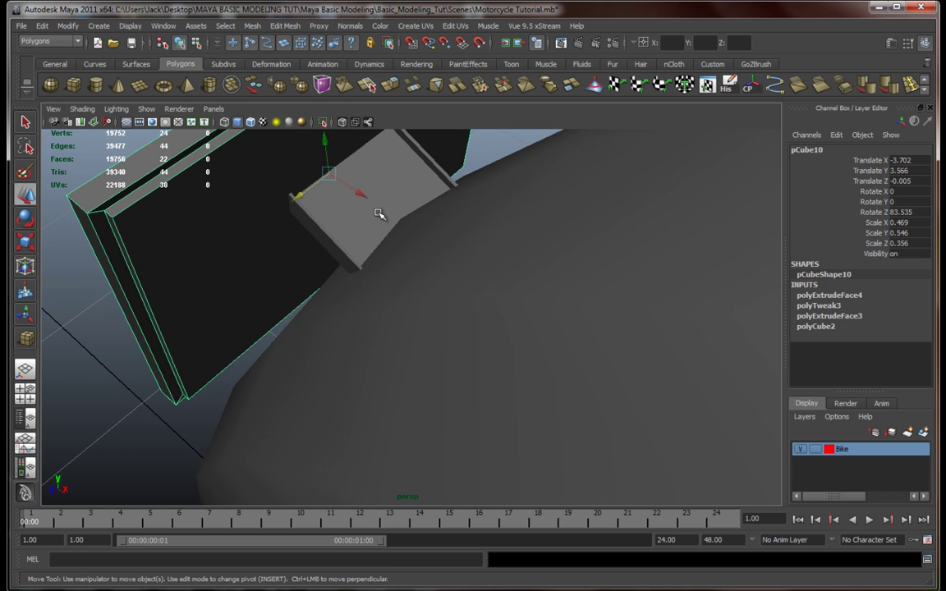
scroll(244, 386, "down", 6)
left_click_drag(236, 412, 323, 371, "alt")
left_click(300, 380)
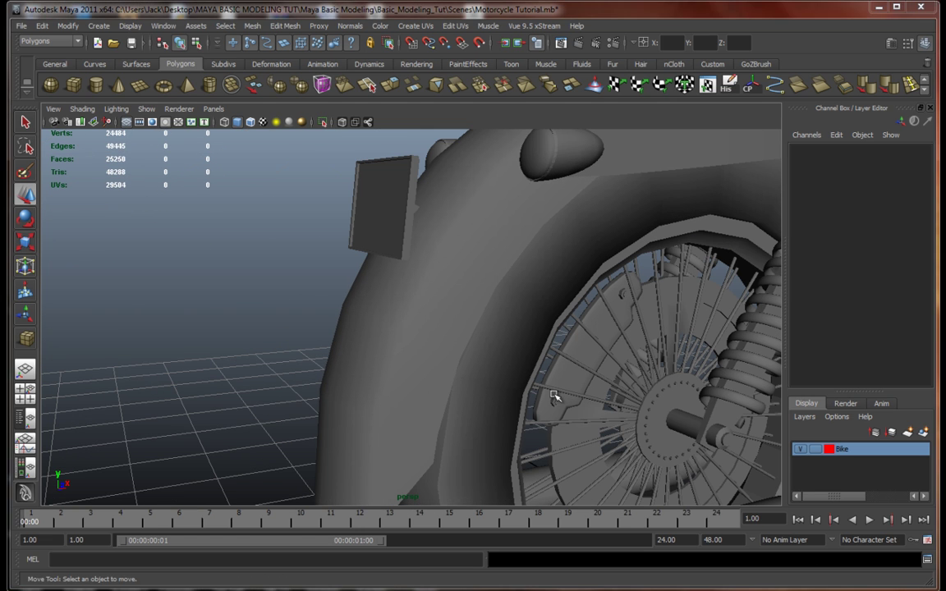
left_click_drag(491, 366, 504, 382, "alt")
scroll(513, 363, "down", 4)
scroll(486, 371, "up", 4)
middle_click_drag(485, 371, 535, 410, "alt")
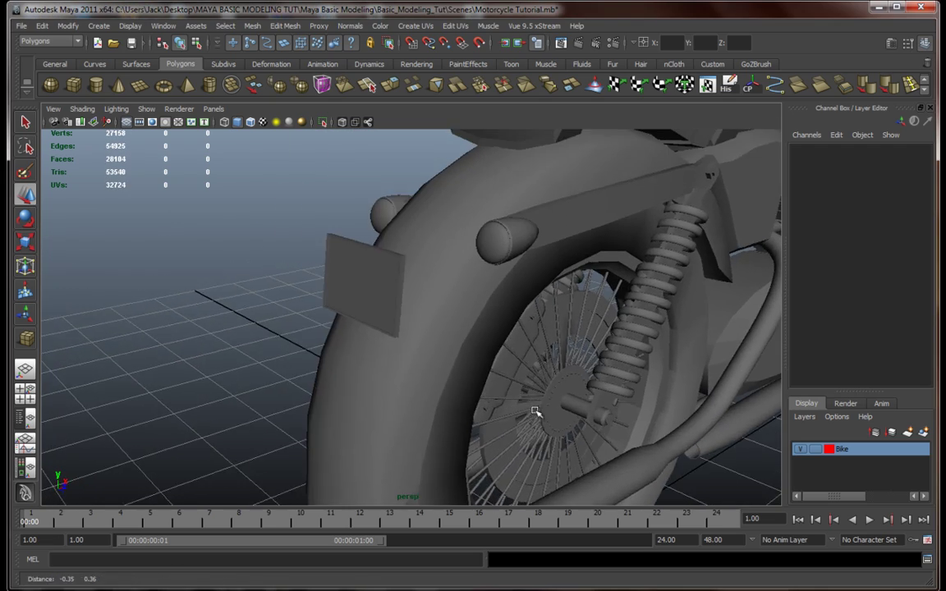
left_click_drag(534, 410, 486, 380, "alt")
scroll(530, 410, "down", 4)
left_click_drag(532, 410, 550, 399, "alt")
middle_click_drag(463, 371, 492, 399, "alt")
scroll(529, 380, "up", 4)
left_click_drag(514, 389, 498, 389, "alt")
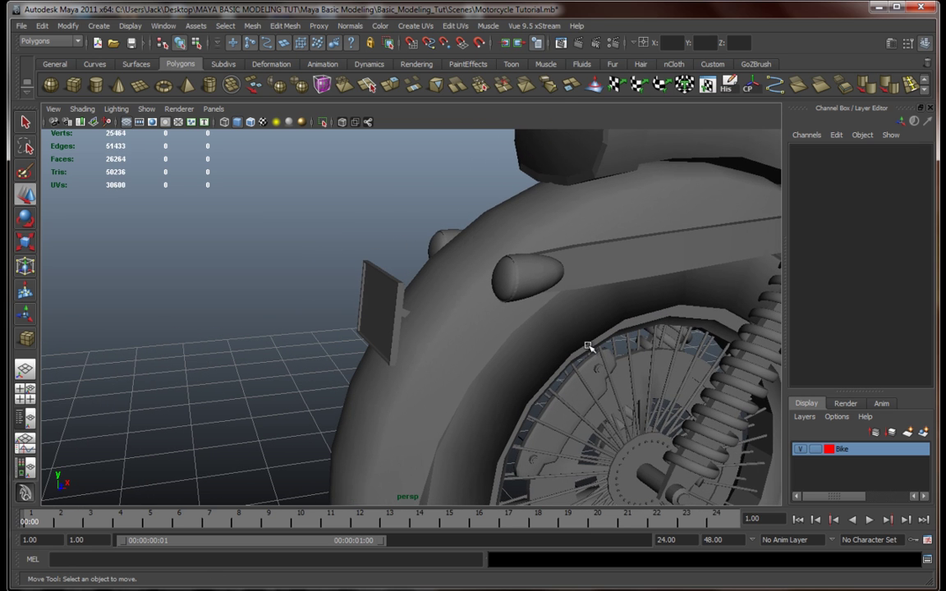
left_click_drag(586, 340, 514, 344, "alt")
Separate the combined suspension and side light assembly into its individual pieces
left_click(494, 283)
left_click_drag(496, 281, 358, 164, "alt")
left_click(257, 90)
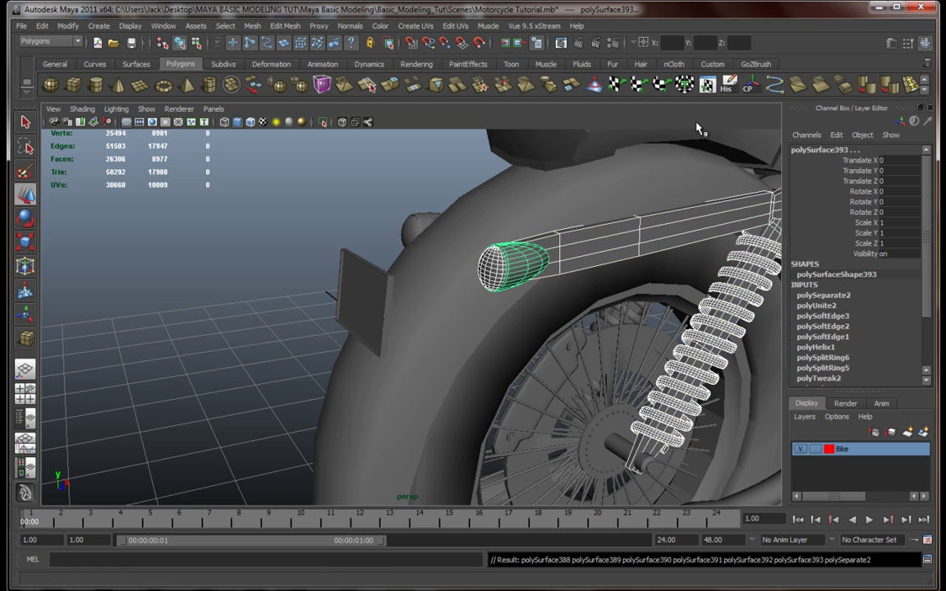
key("w")
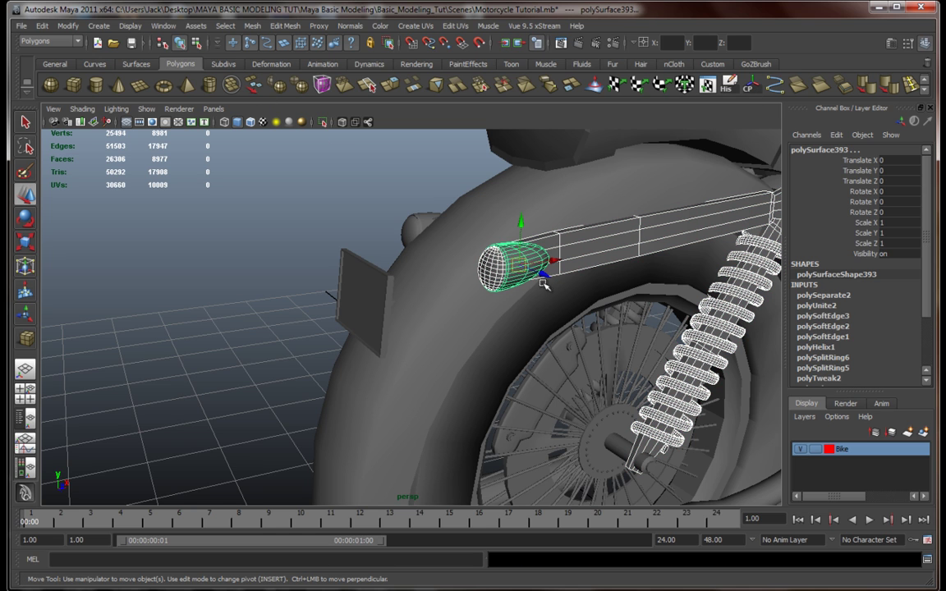
Duplicate the side light's two pieces, move the copy out behind the bike by about -1.383 in X and combine it into one mesh
left_click(501, 267)
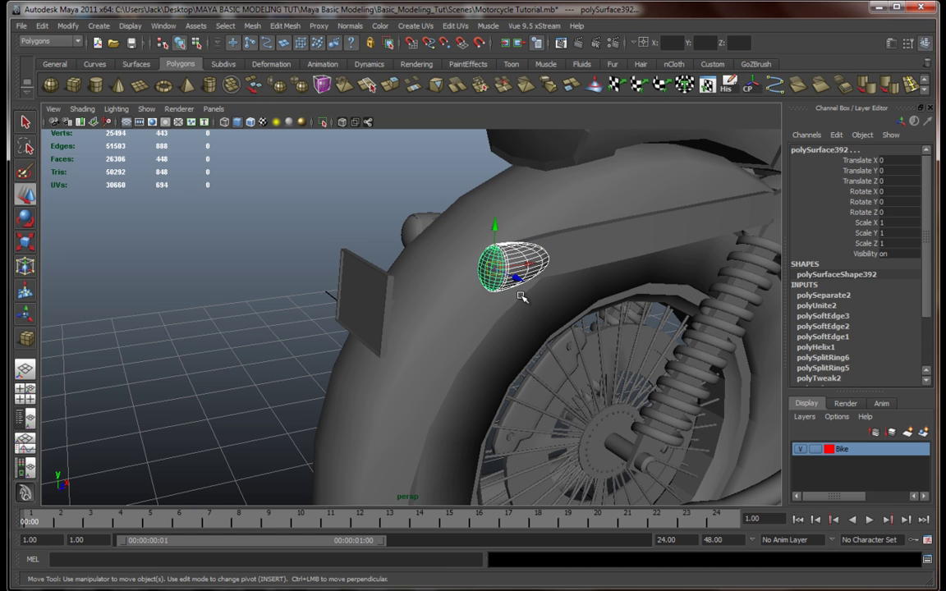
key("ctrl+d")
left_click_drag(533, 264, 343, 317)
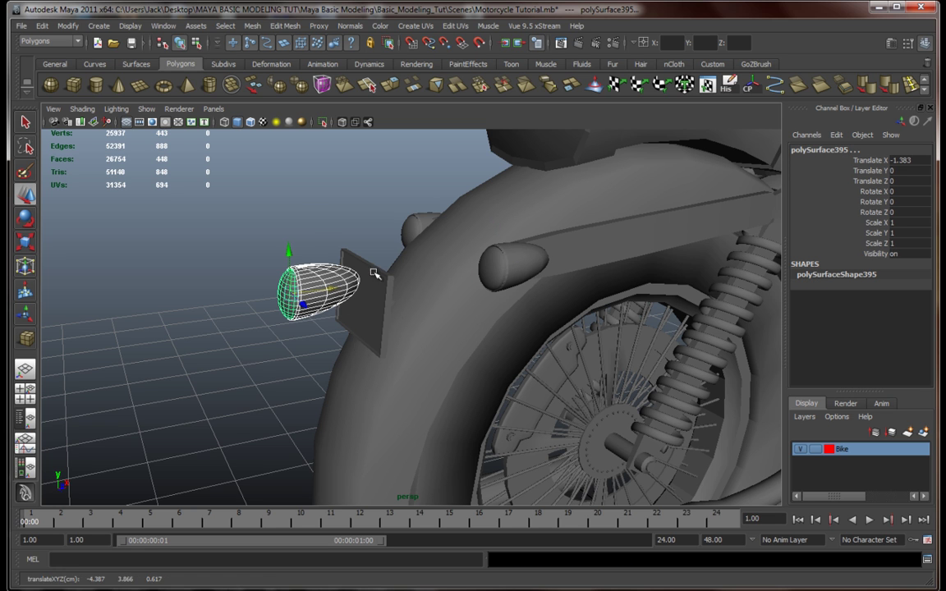
left_click(231, 87)
key("w")
left_click_drag(414, 384, 490, 377, "alt")
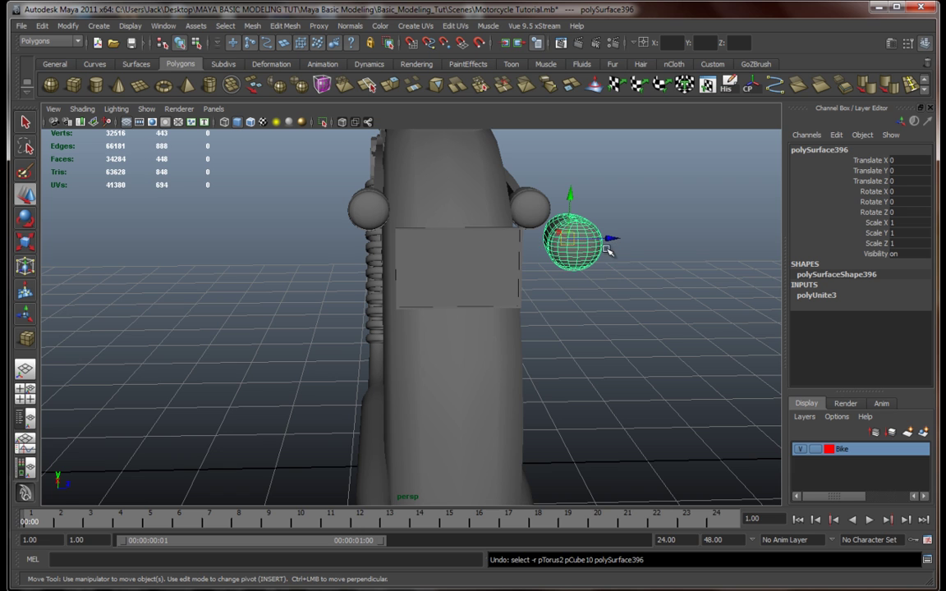
Centre the copied light below the licence plate at about Translate Y -0.699 and Translate Z -0.651
left_click_drag(608, 238, 503, 238)
left_click_drag(464, 197, 386, 308)
middle_click_drag(385, 308, 443, 274, "alt")
left_click_drag(443, 274, 390, 279, "alt")
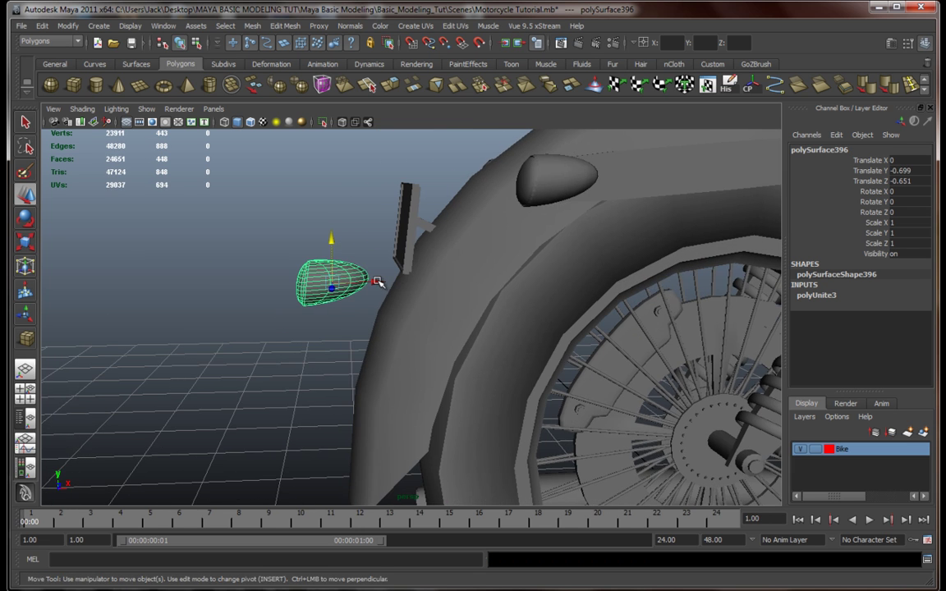
left_click_drag(366, 316, 435, 319, "alt")
scroll(332, 233, "up", 5)
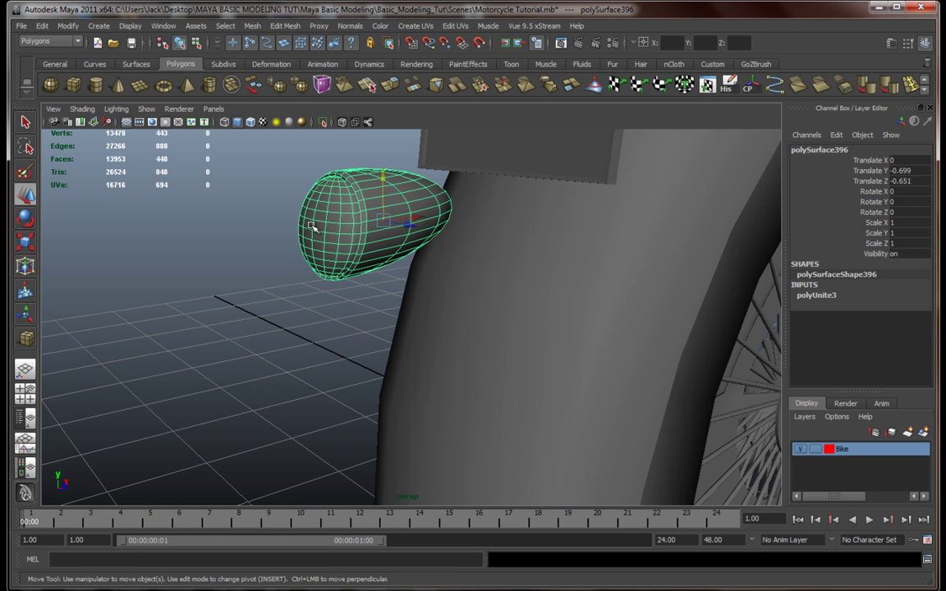
Separate the copied light into its housing shell and its lens
left_click(253, 80)
left_click(271, 296)
left_click(343, 255)
left_click_drag(343, 255, 367, 264, "alt")
Move the light's housing shell against the fender just below the licence plate
left_click(386, 222)
left_click_drag(386, 221, 282, 296, "alt")
key("r")
key("w")
left_click_drag(386, 260, 487, 269)
left_click_drag(453, 215, 465, 275)
key("r")
key("w")
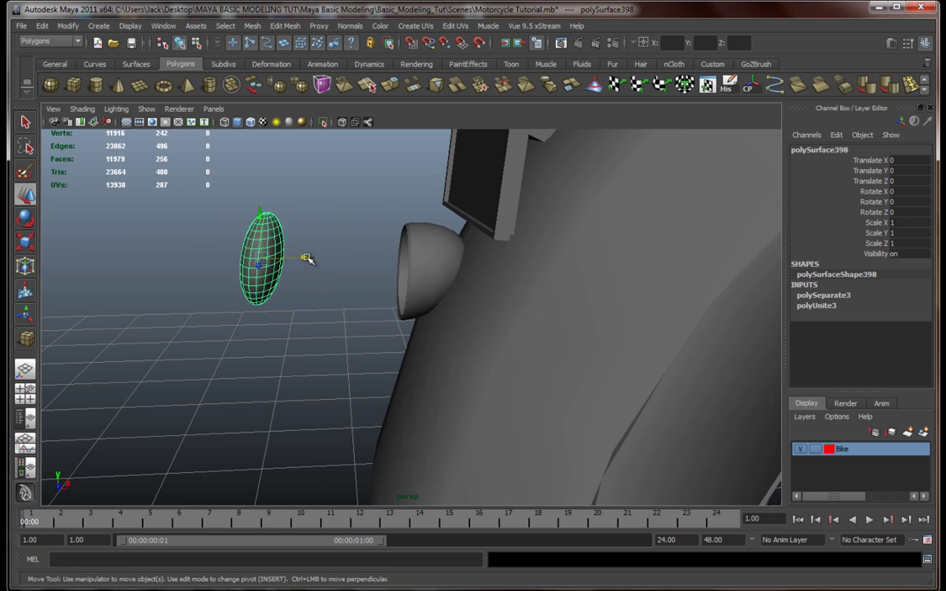
Try fitting the lens into the housing at about Translate X 0.379 and Y -0.045, stretched to about 2.638 in Scale X
left_click_drag(312, 259, 432, 272)
left_click_drag(368, 288, 496, 284, "alt")
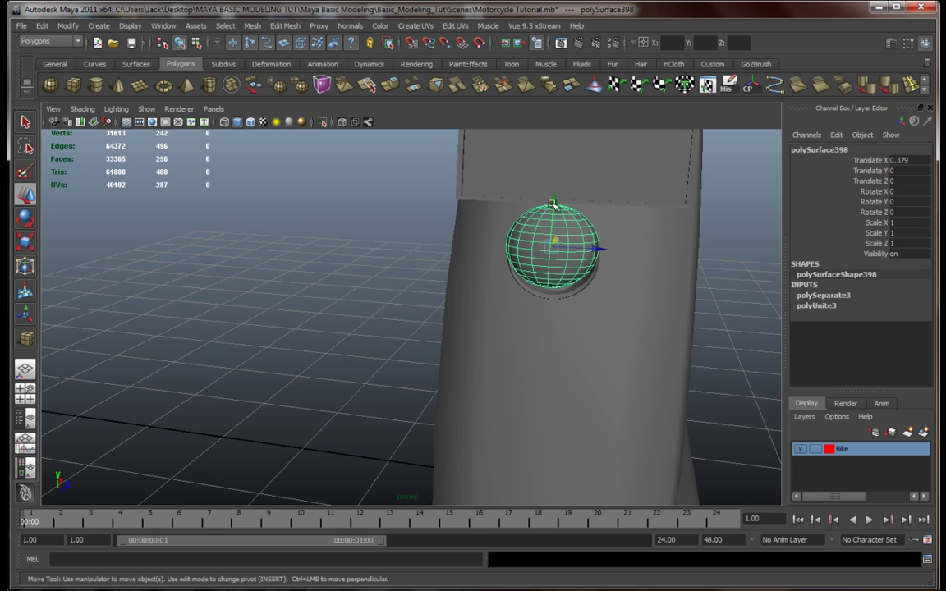
left_click_drag(554, 201, 525, 265)
scroll(412, 263, "up", 3)
key("r")
key("e")
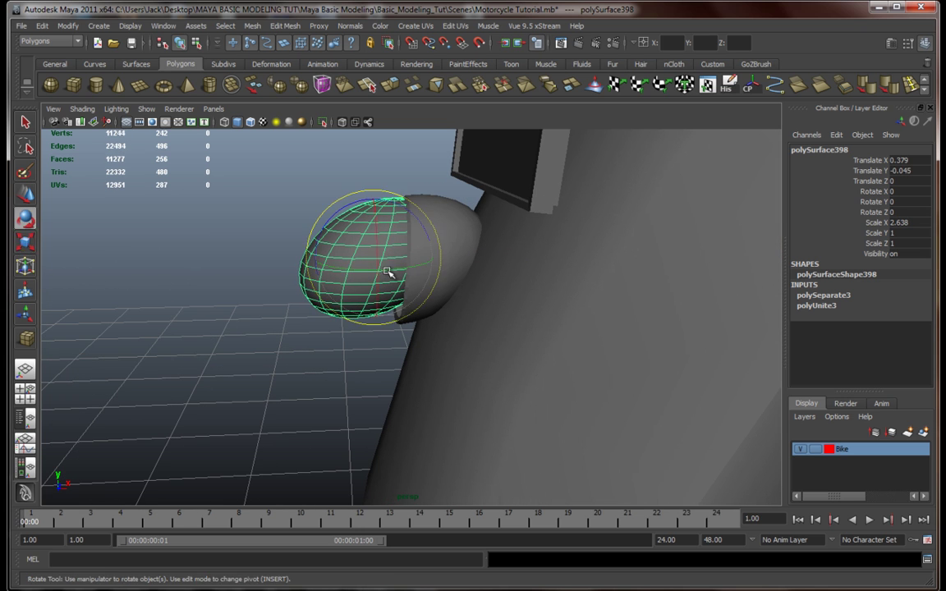
Try reshaping the lens to match the housing with about 2.072 in Scale X and 1.189 in Scale Y
left_click_drag(407, 275, 328, 266, "alt")
key("r")
mouse_move(342, 187)
left_mouse_down()
mouse_move(333, 162)
mouse_move(340, 176)
left_mouse_up()
left_click_drag(401, 244, 335, 263)
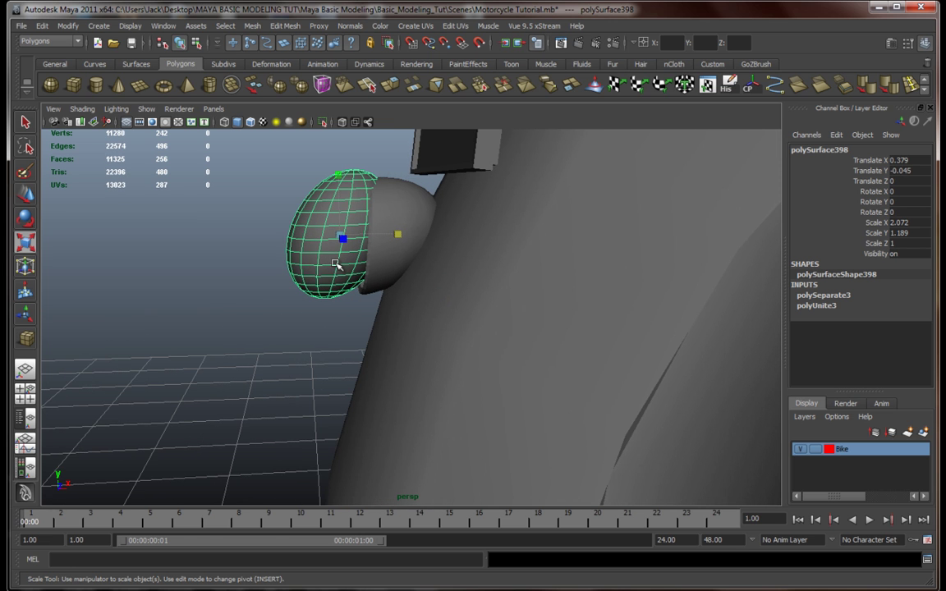
Delete the lens piece from the light housing below the plate
key("Delete")
scroll(306, 272, "down", 8)
left_click_drag(413, 331, 460, 356, "alt")
middle_click_drag(460, 357, 408, 322, "alt")
left_click_drag(408, 322, 207, 274, "alt")
scroll(306, 310, "down", 7)
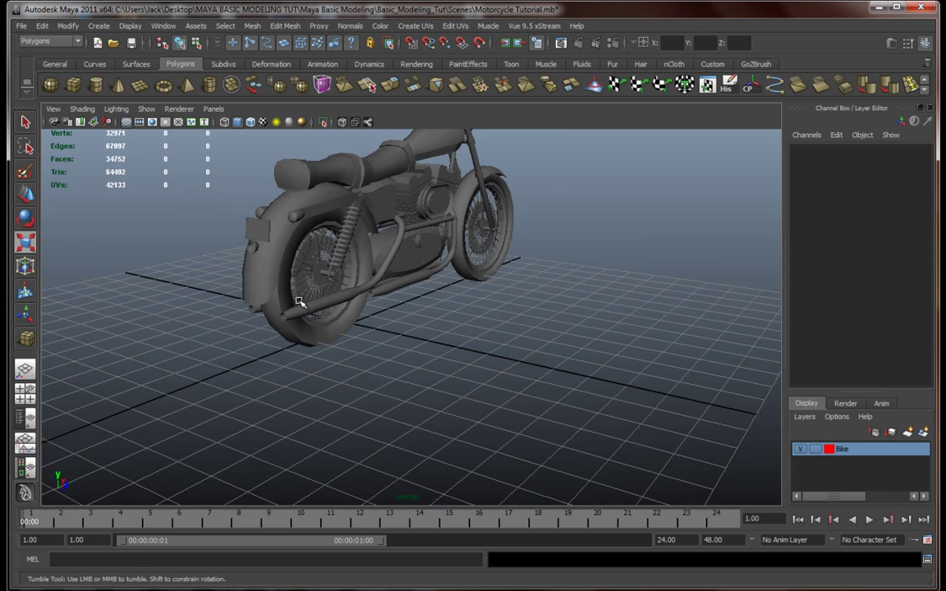
middle_click_drag(307, 311, 283, 298, "alt")
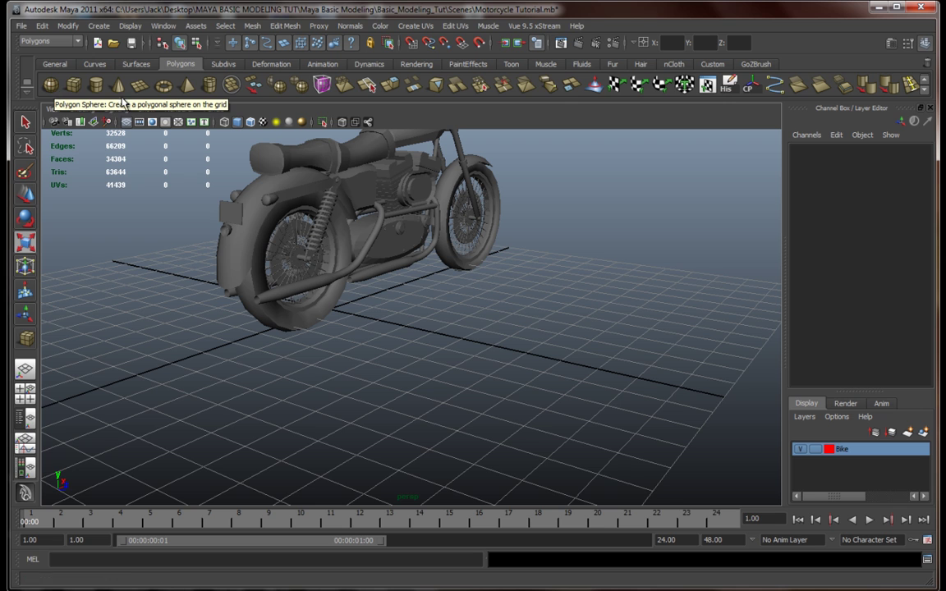
Create a polygon cylinder on the grid beside the motorcycle at about Translate X -3.587, Z 7.204
left_click(95, 85)
left_click_drag(460, 400, 495, 332)
left_click_drag(489, 382, 522, 345, "alt")
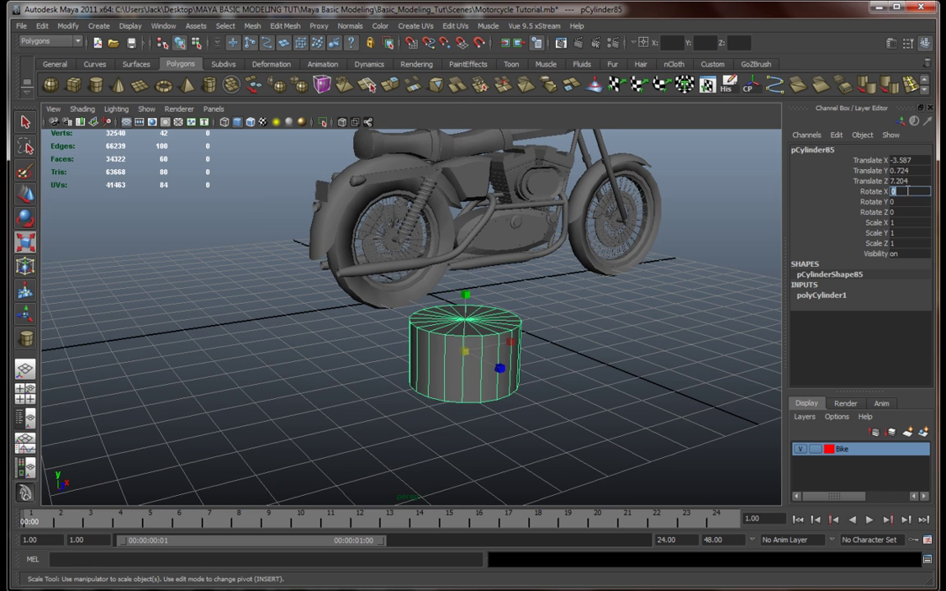
type("90")
key("Return")
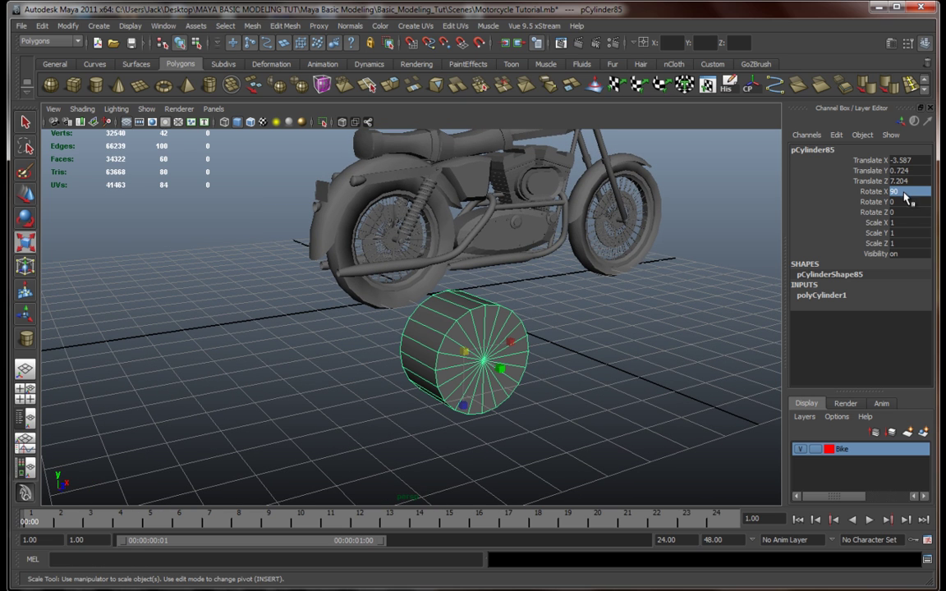
type("0")
key("Return")
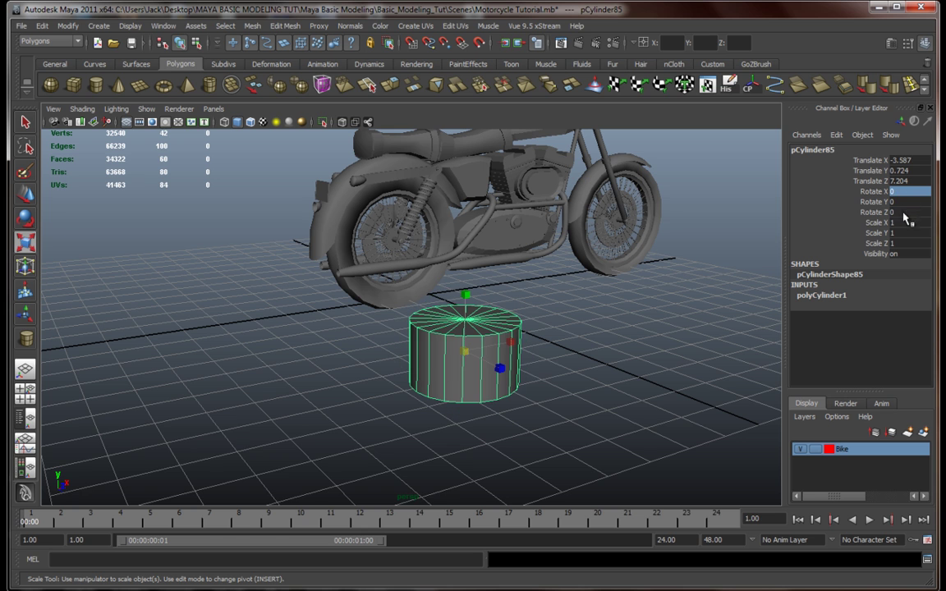
Set the cylinder's Rotate Z to 90 and move it behind the rear fender to about Translate X -4.232, Y 3.161
key("Return")
left_click_drag(545, 310, 394, 323, "alt")
key("space")
key("space")
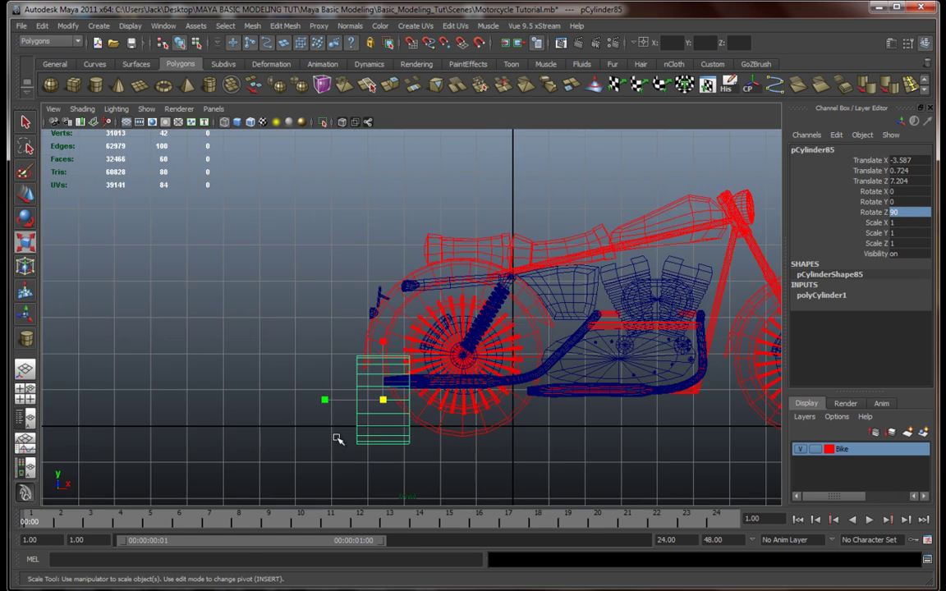
key("w")
left_click_drag(385, 402, 364, 316)
key("space")
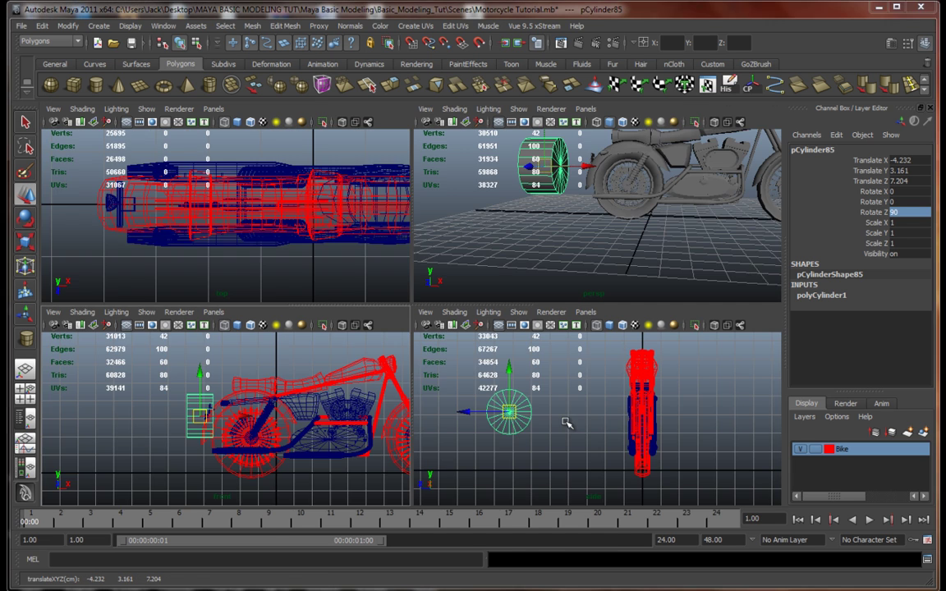
Move the cylinder sideways onto the motorcycle's centreline, behind the light housing
key("space")
left_click_drag(236, 310, 503, 302)
key("space")
key("space")
left_click_drag(509, 234, 591, 248, "alt")
scroll(481, 262, "up", 3)
Scale the cylinder uniformly to about 0.086 and move it to the housing's opening at about Translate X -4.011, Y 3.13, Z -0.073
key("f")
key("r")
left_click_drag(413, 324, 255, 332)
key("w")
left_click_drag(412, 274, 566, 314)
key("f")
key("r")
left_click_drag(304, 332, 365, 294, "alt")
key("w")
left_click_drag(465, 287, 446, 291)
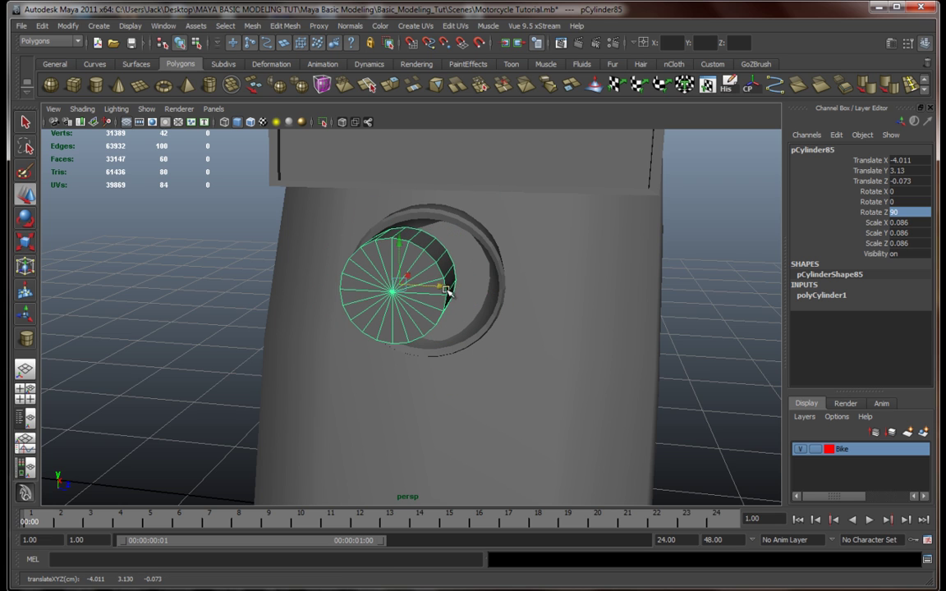
Push the cylinder into the housing and centre it at about Translate X -3.972, Y 3.122, Z -0.043
left_click_drag(475, 346, 363, 330, "alt")
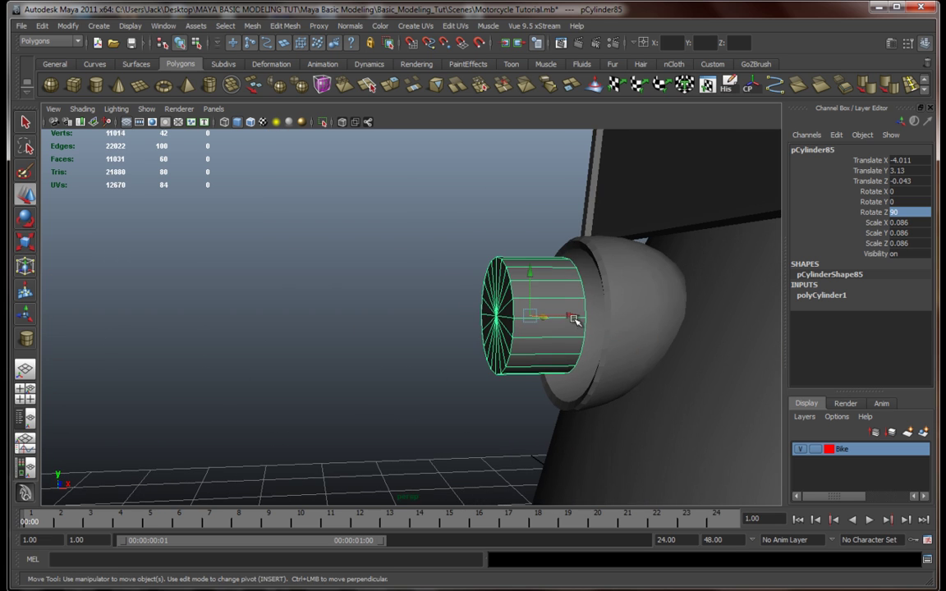
left_click_drag(573, 317, 697, 350)
left_click_drag(435, 300, 440, 299)
middle_click_drag(471, 314, 505, 299, "alt")
left_click(459, 222, "shift")
left_click(472, 294)
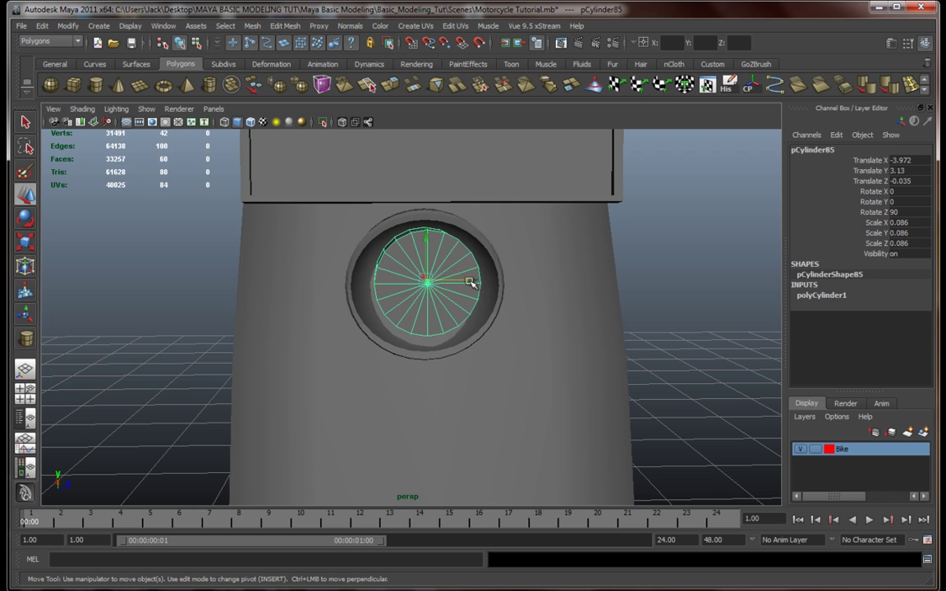
left_click_drag(468, 282, 466, 282)
left_click_drag(425, 240, 425, 244)
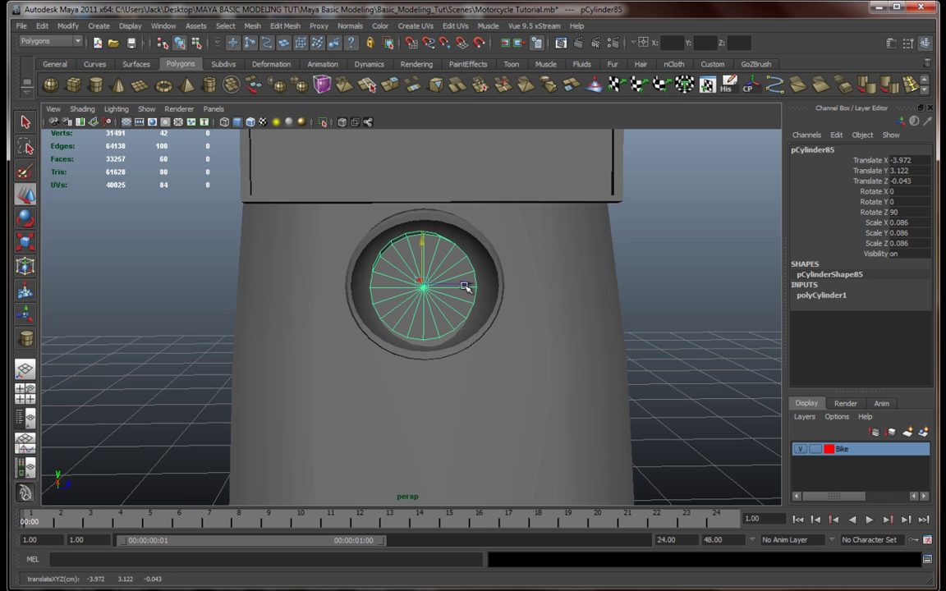
Enlarge the cylinder to about 0.113, 0.107 and 0.117 in Scale X, Y, Z and recentre it at about Translate Y 3.114, Z -0.037
left_click_drag(465, 286, 666, 292)
key("r")
key("w")
key("r")
key("w")
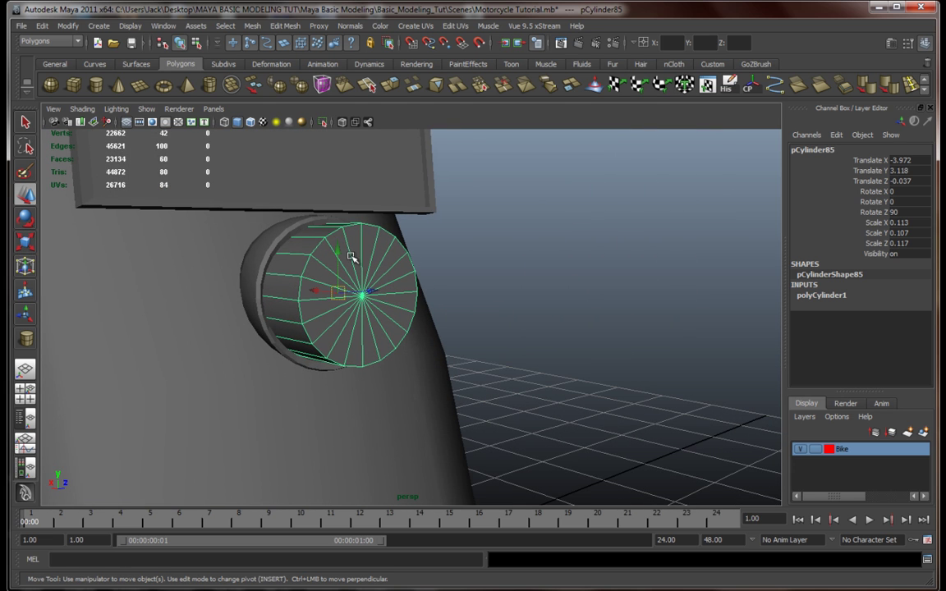
left_click(342, 253)
key("ctrl+z")
left_click_drag(343, 254, 342, 256)
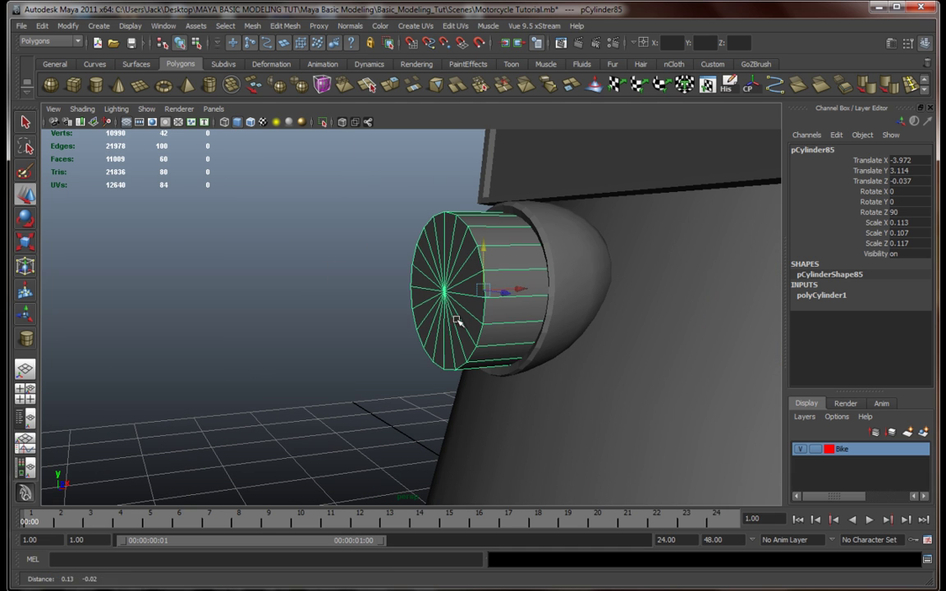